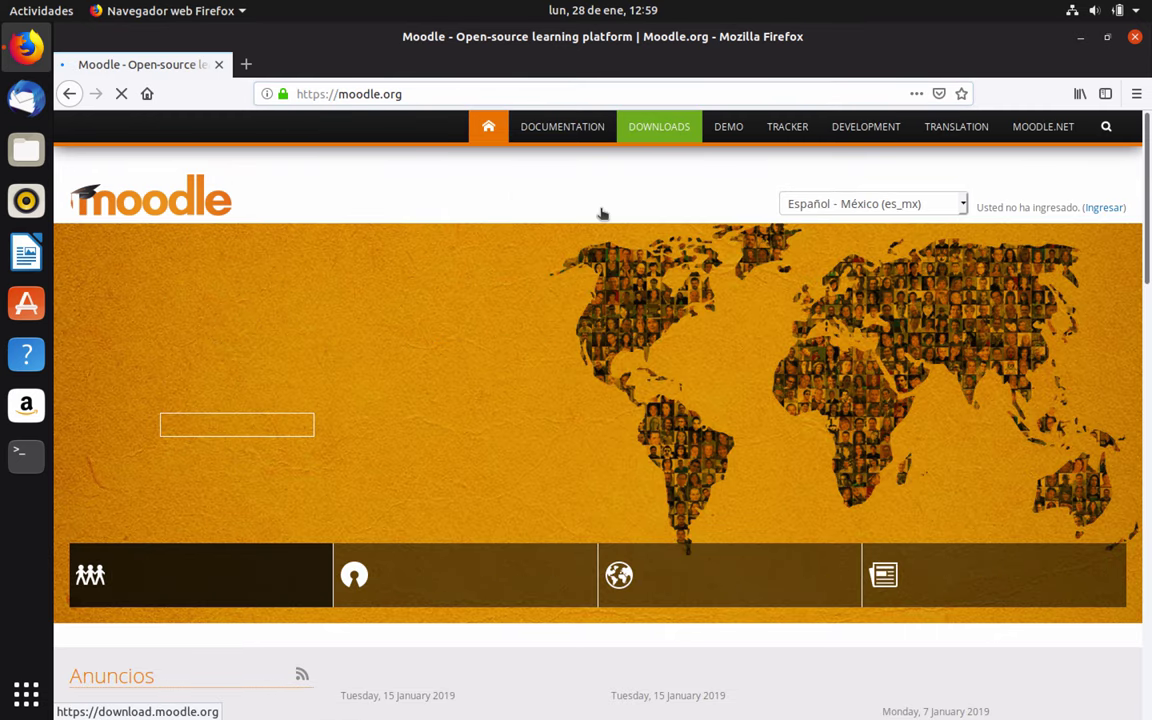
Go to moodle.org Downloads and open the Latest release page listing Moodle 3.6.2+ and 3.6.2 packages
click(653, 128)
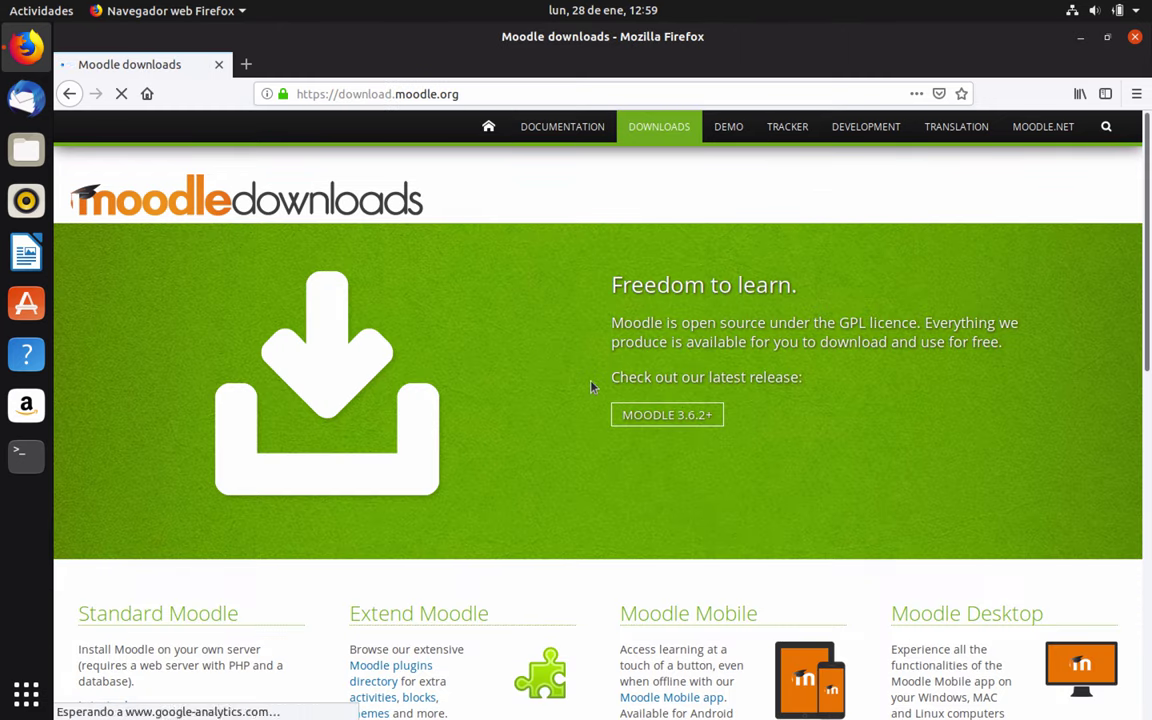
scroll(531, 342, down, 5)
click(118, 296)
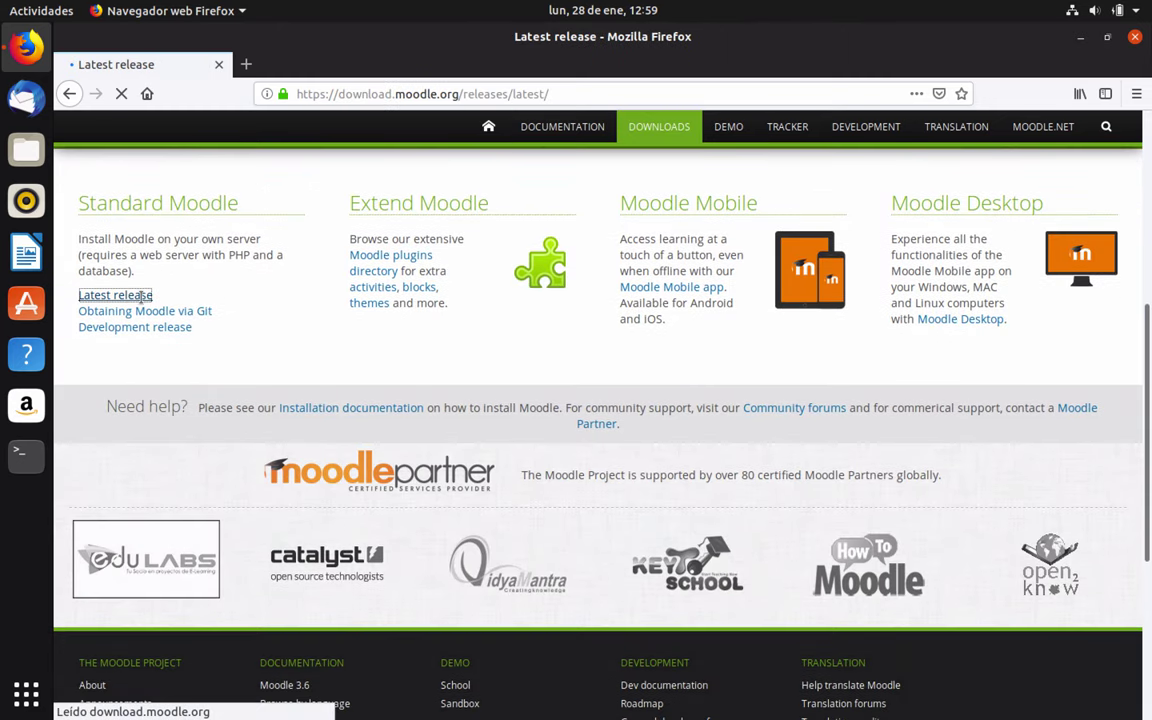
scroll(218, 412, down, 3)
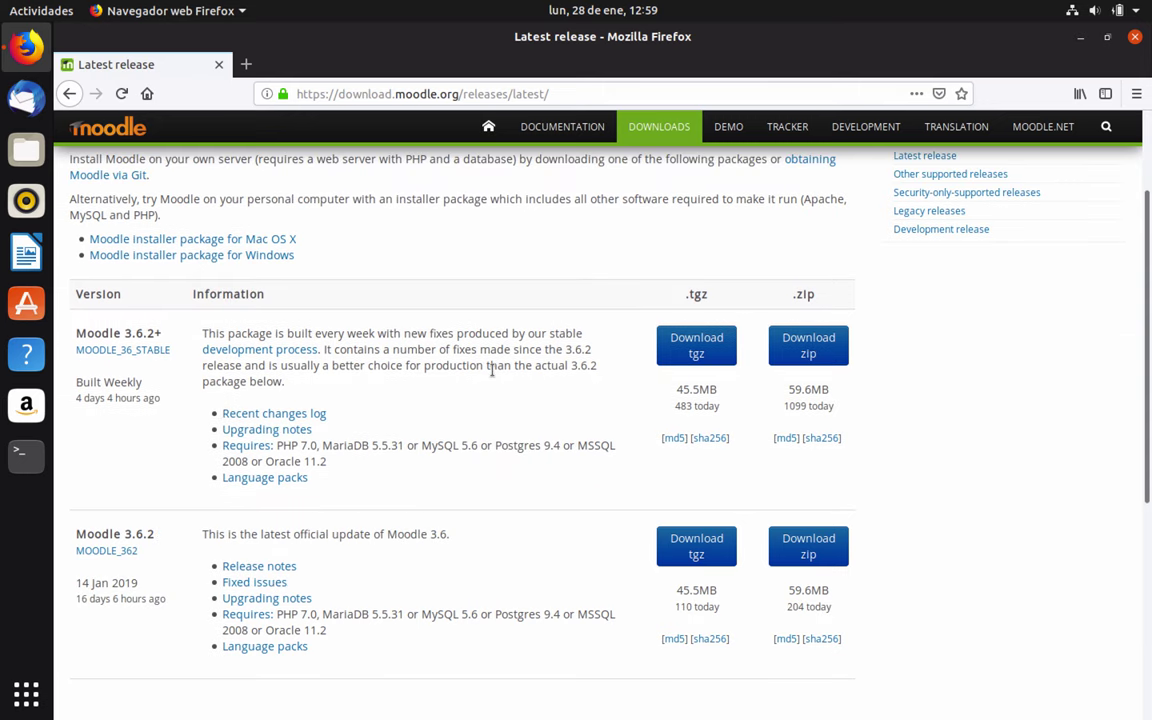
mouse_move(705, 28)
click(40, 460)
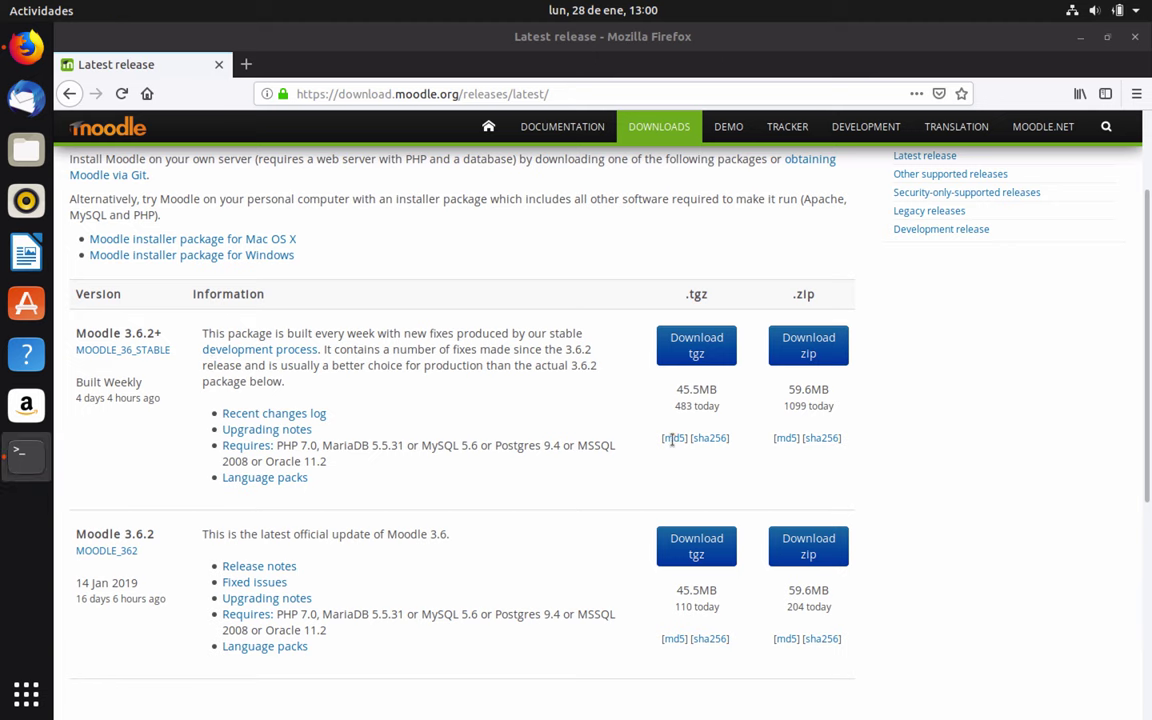
Log in to MySQL on localhost with the mysql client and the database password, then close the terminal
text(mysql -)
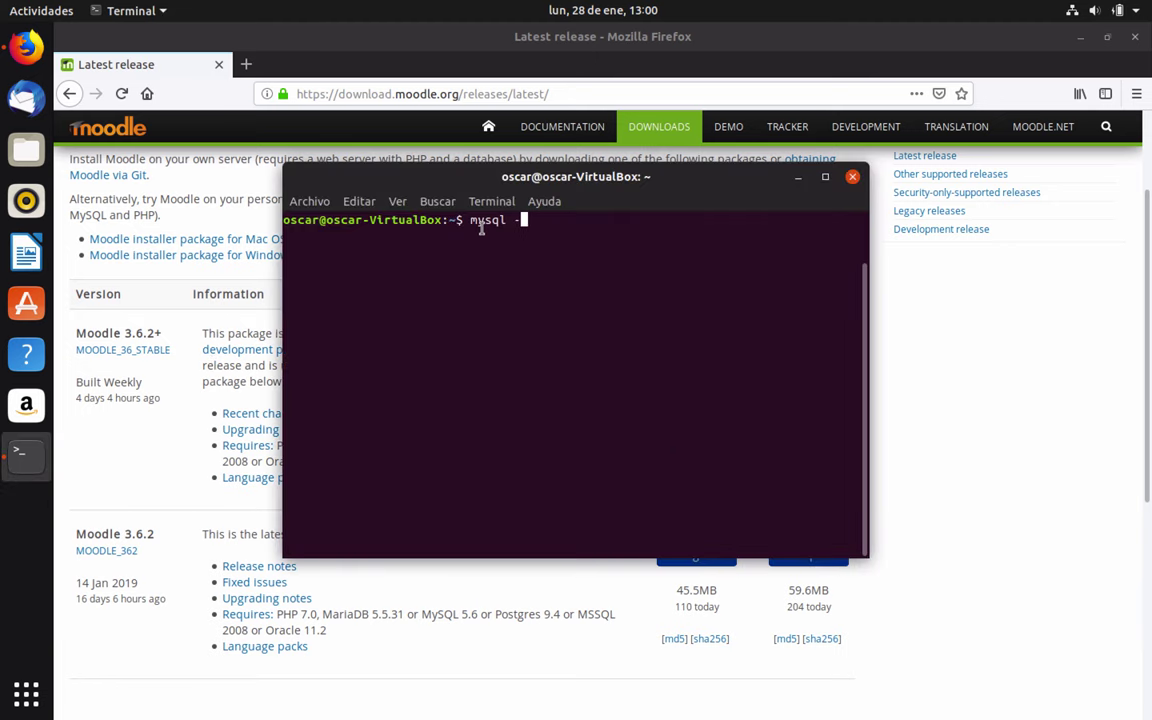
text(u arturo -h localhost -p)
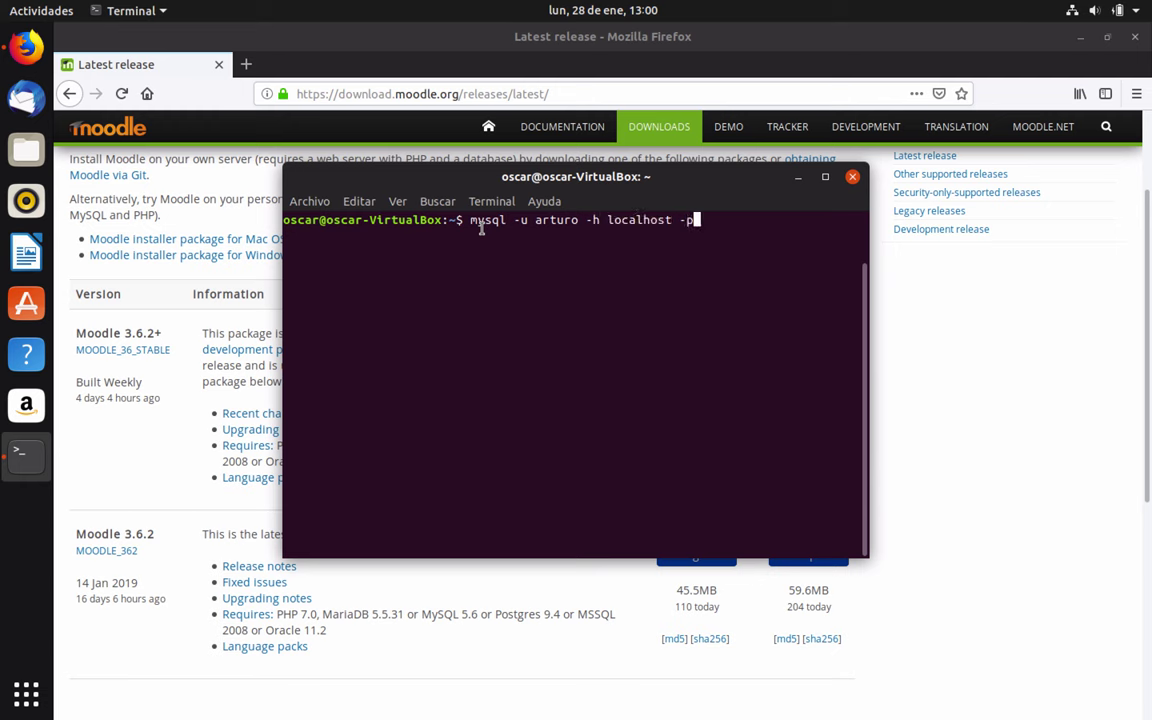
key(Return)
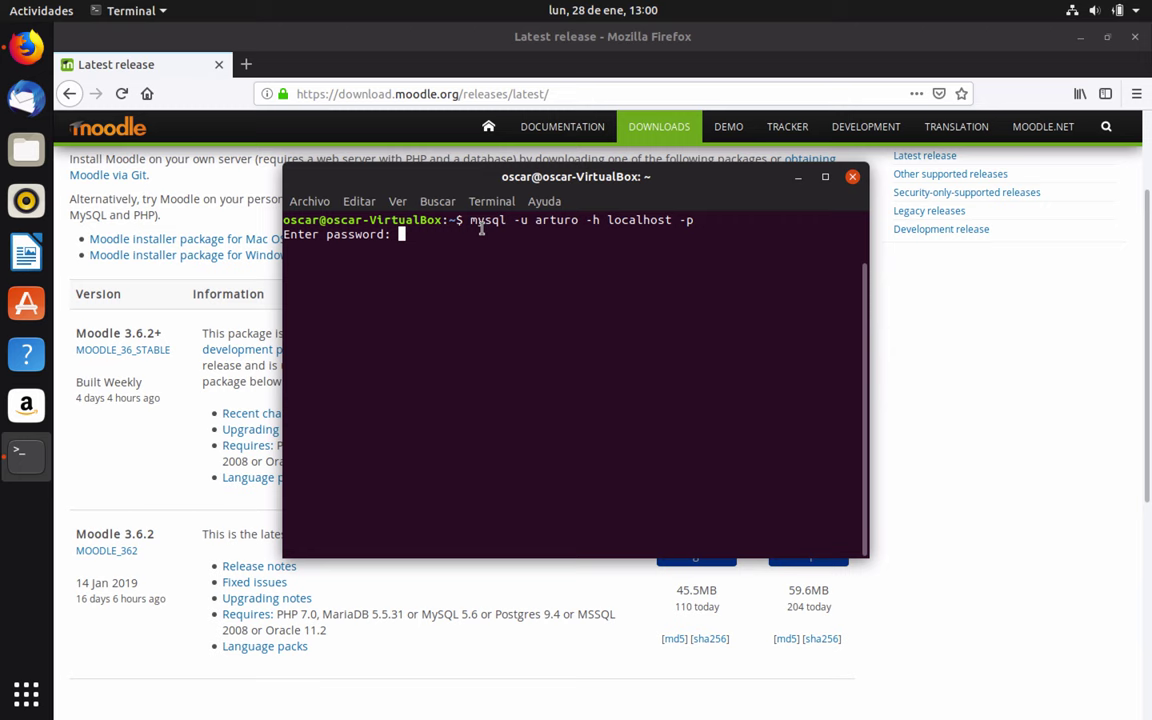
key(Return)
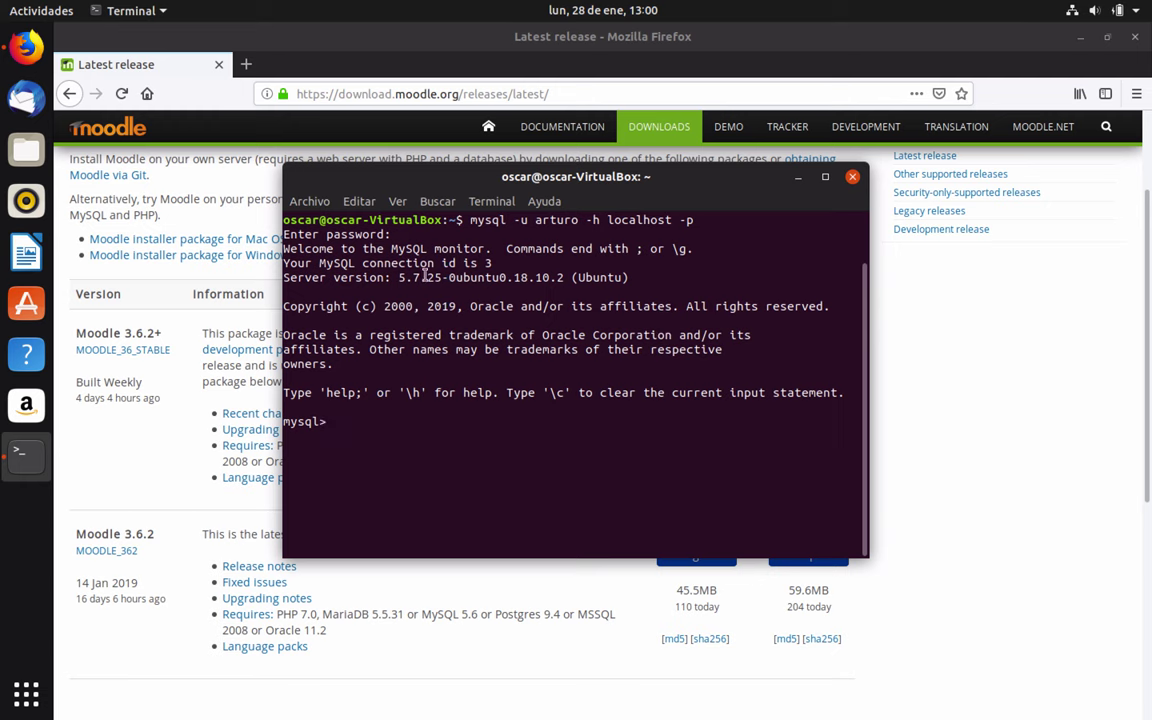
drag(463, 170, 651, 89)
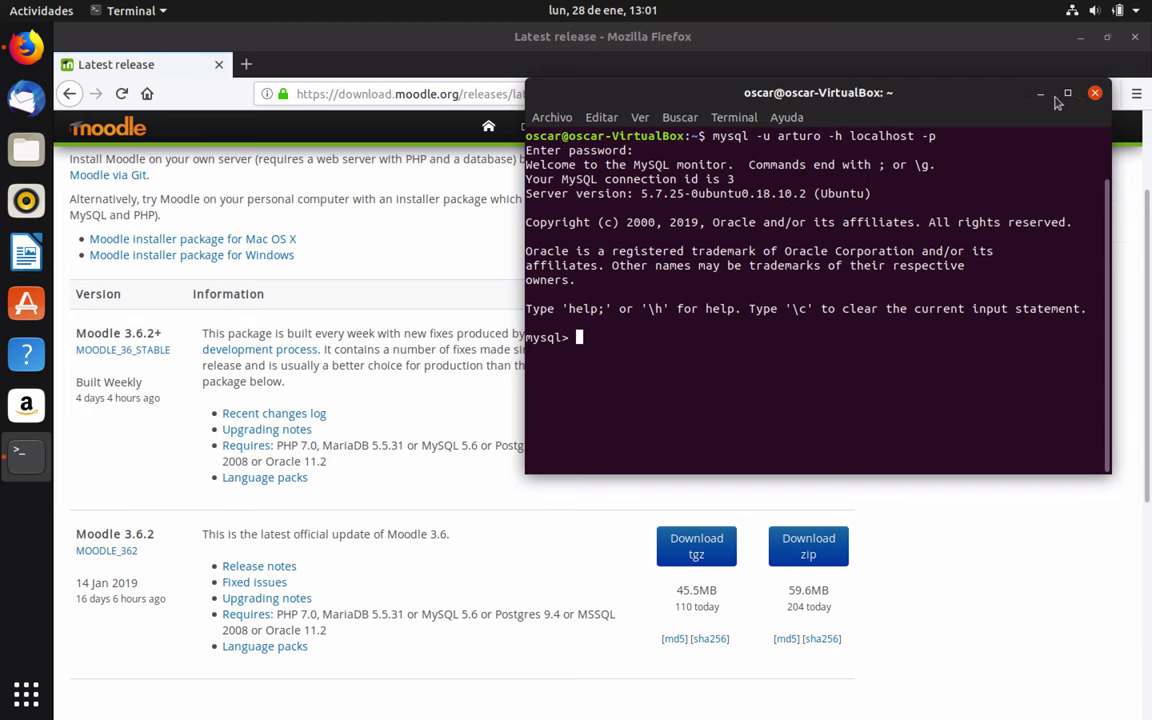
click(1096, 93)
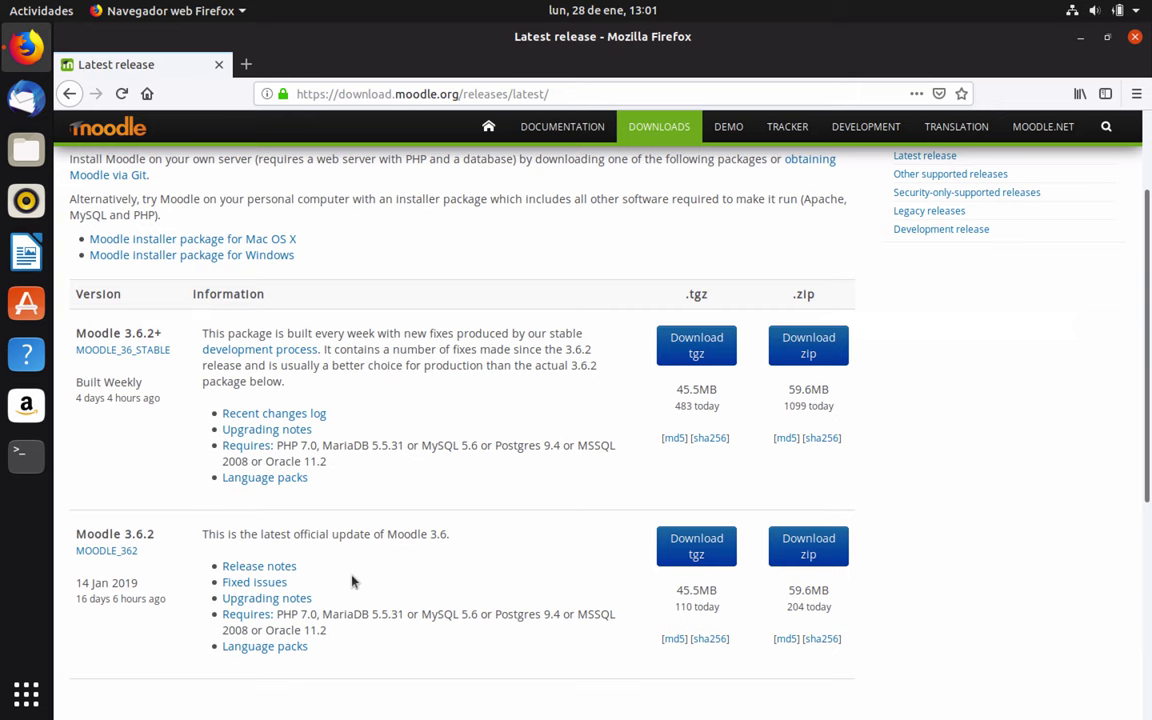
Check the localhost PHP 7.2 info page in a new tab, then download the Moodle 3.6.2+ zip (59.6 MB)
click(245, 64)
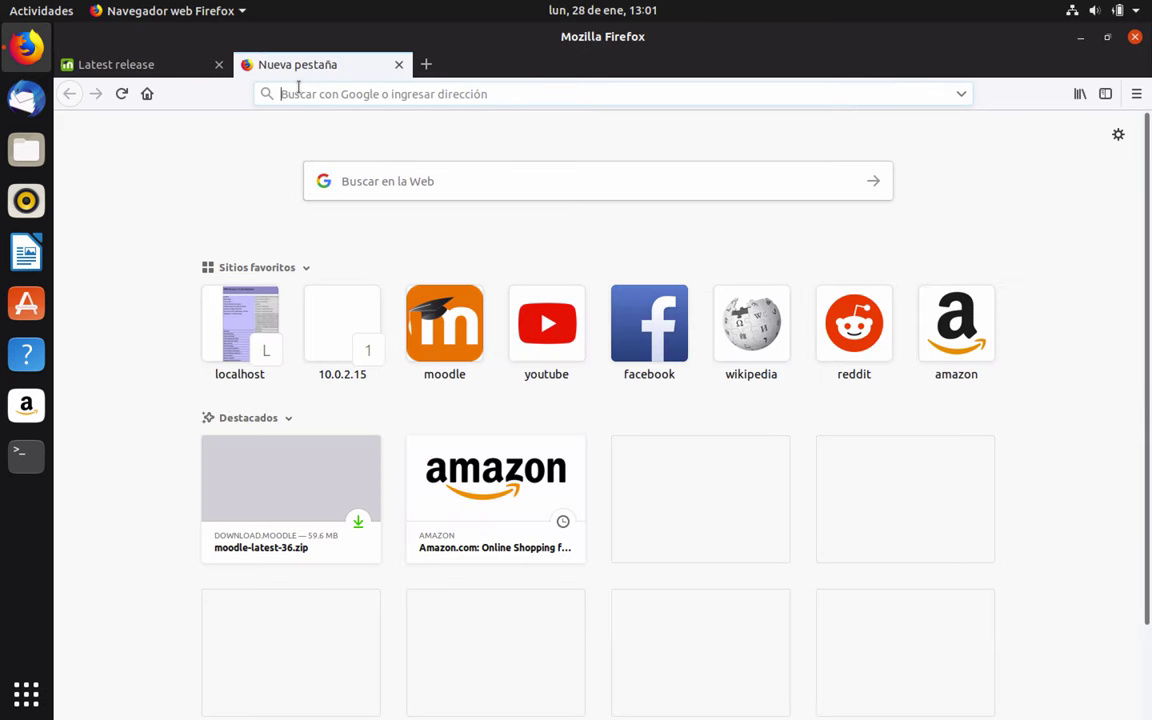
click(240, 322)
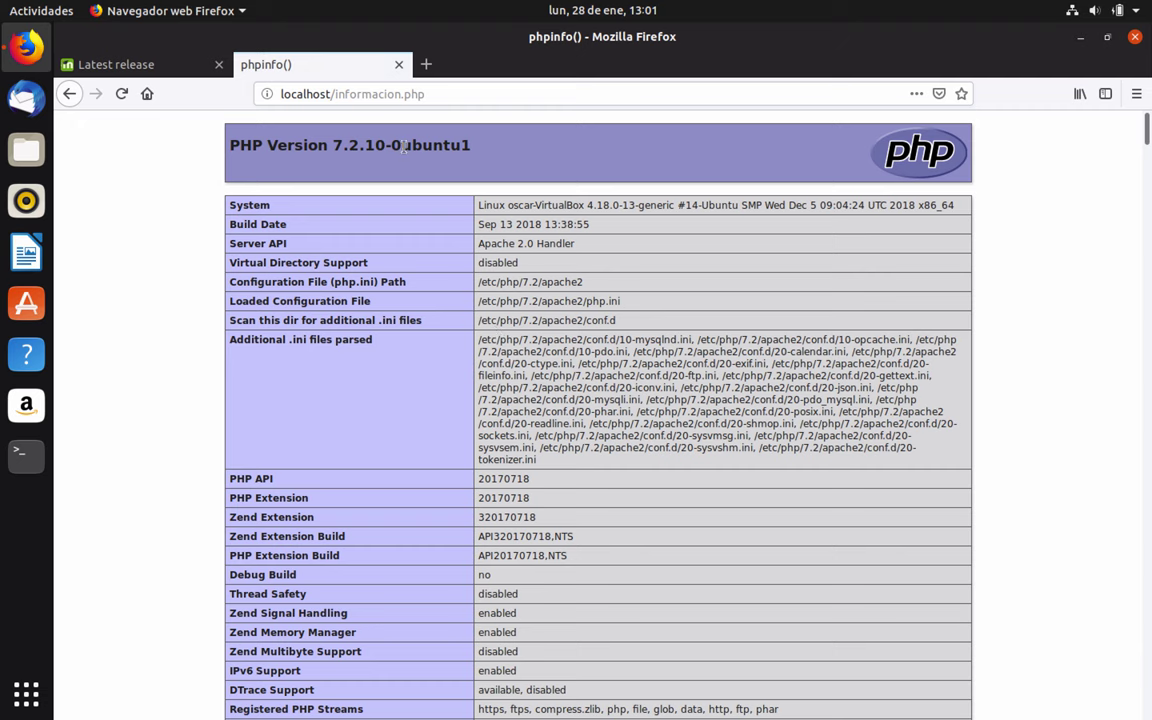
click(150, 66)
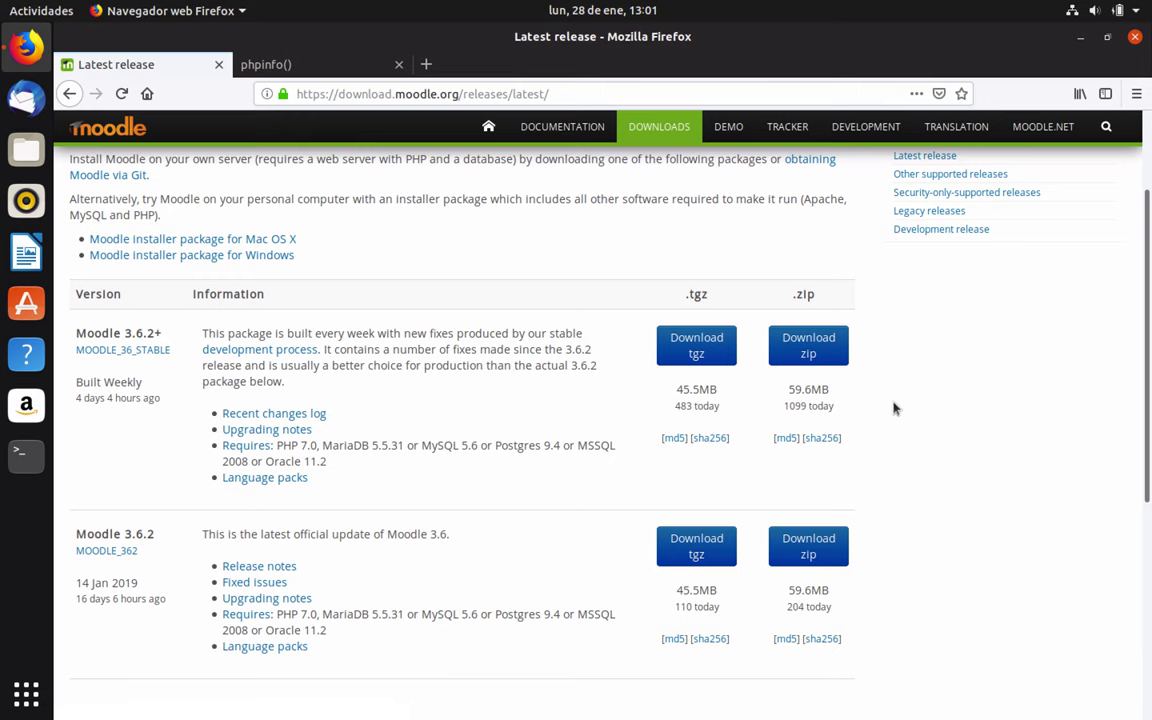
click(808, 345)
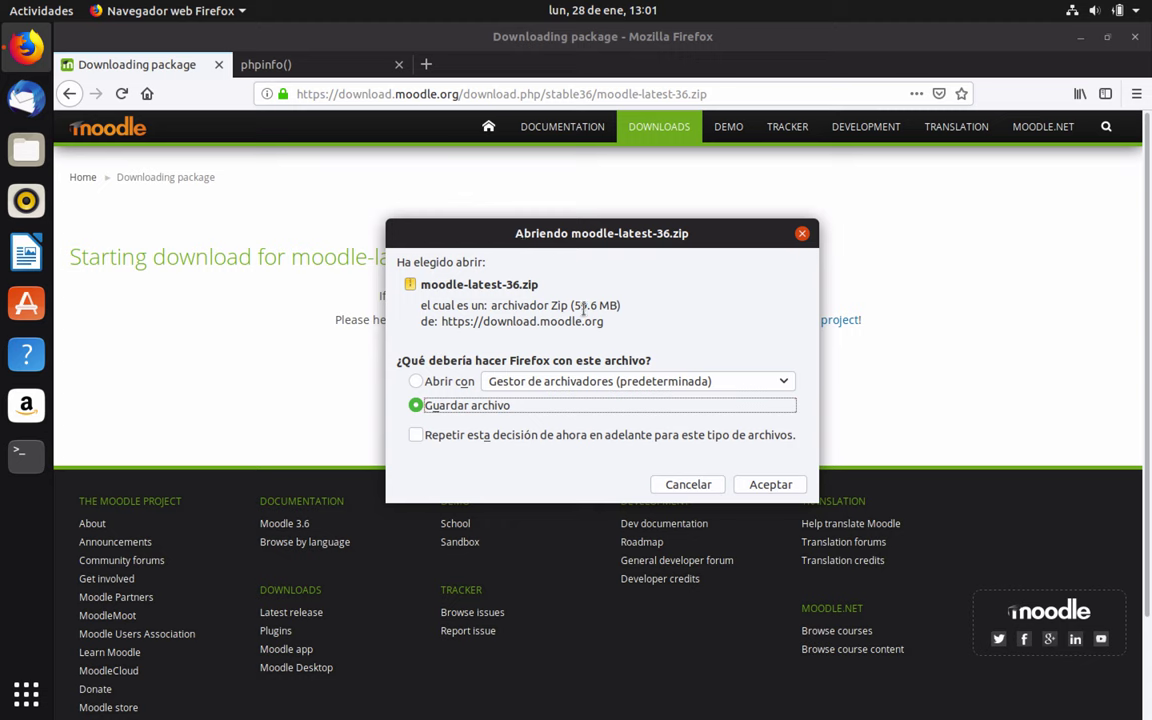
click(688, 484)
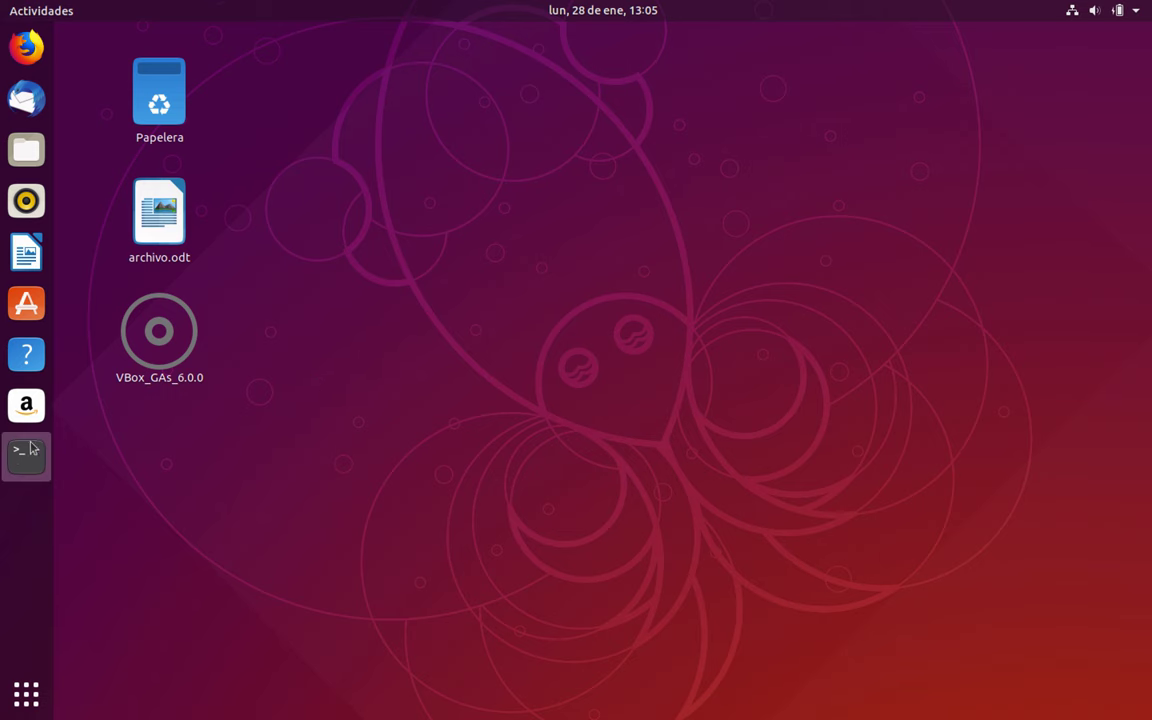
In an enlarged terminal, run sudo chmod -R 777 /var/www with the sudo password
click(24, 455)
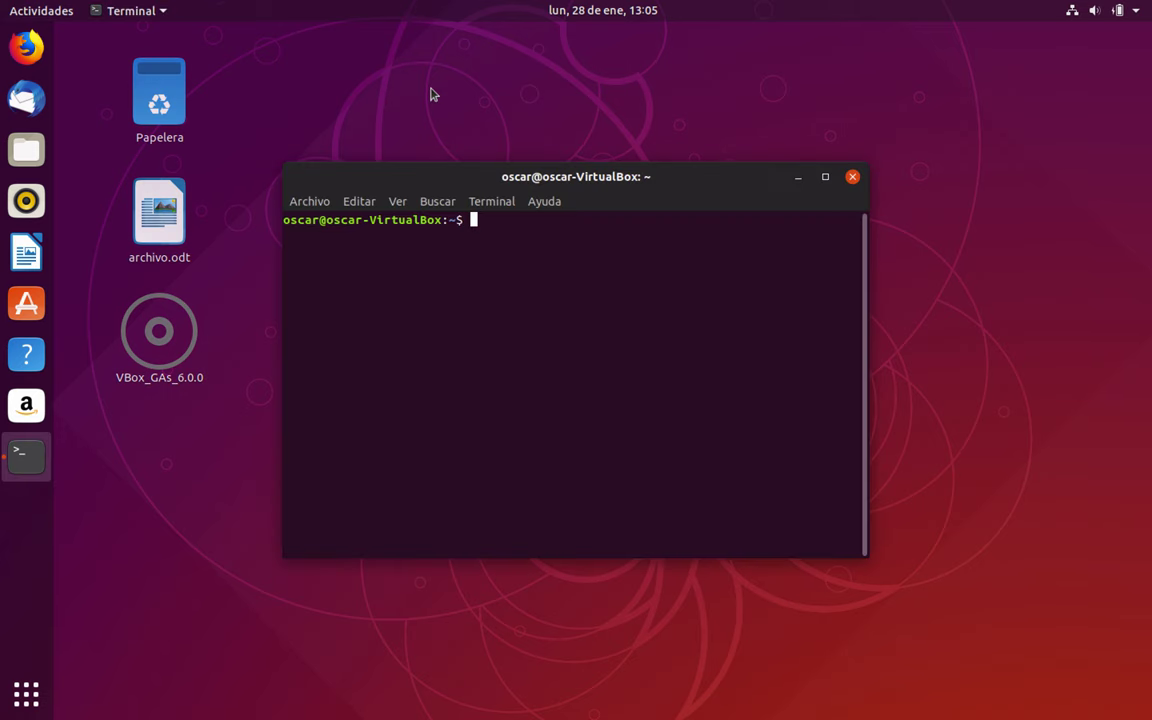
drag(690, 185, 660, 97)
drag(829, 465, 1024, 612)
drag(730, 108, 670, 122)
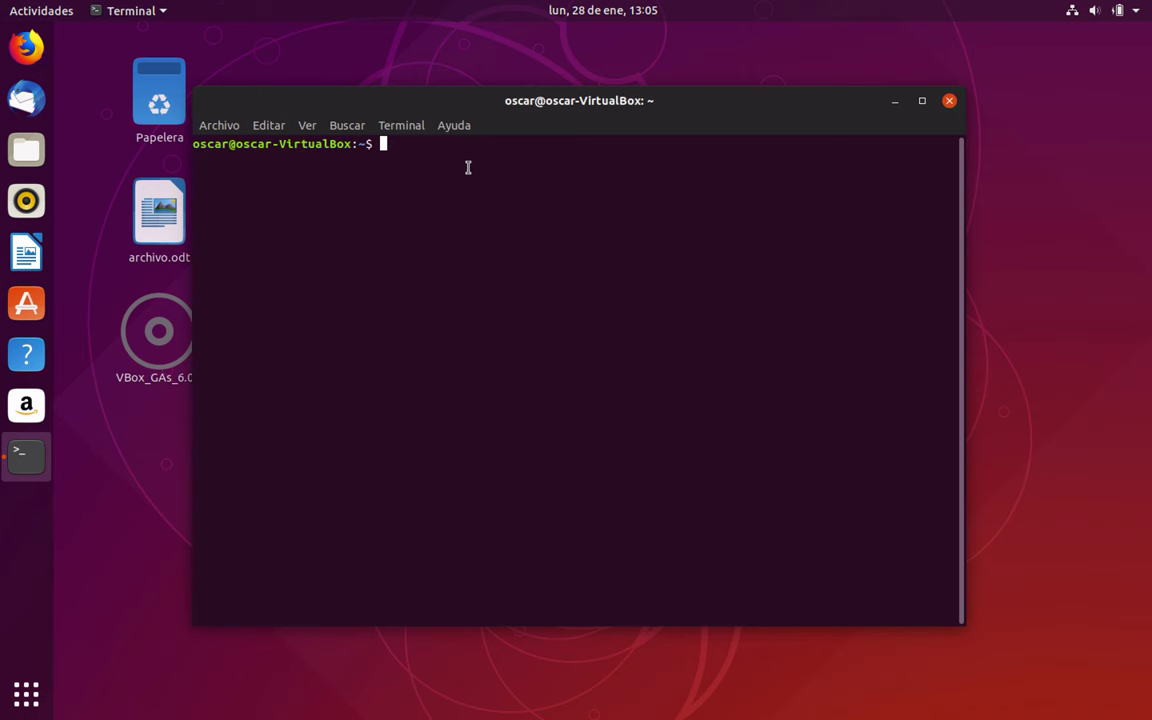
text(sudo chmoe)
key(BackSpace)
text(d -R )
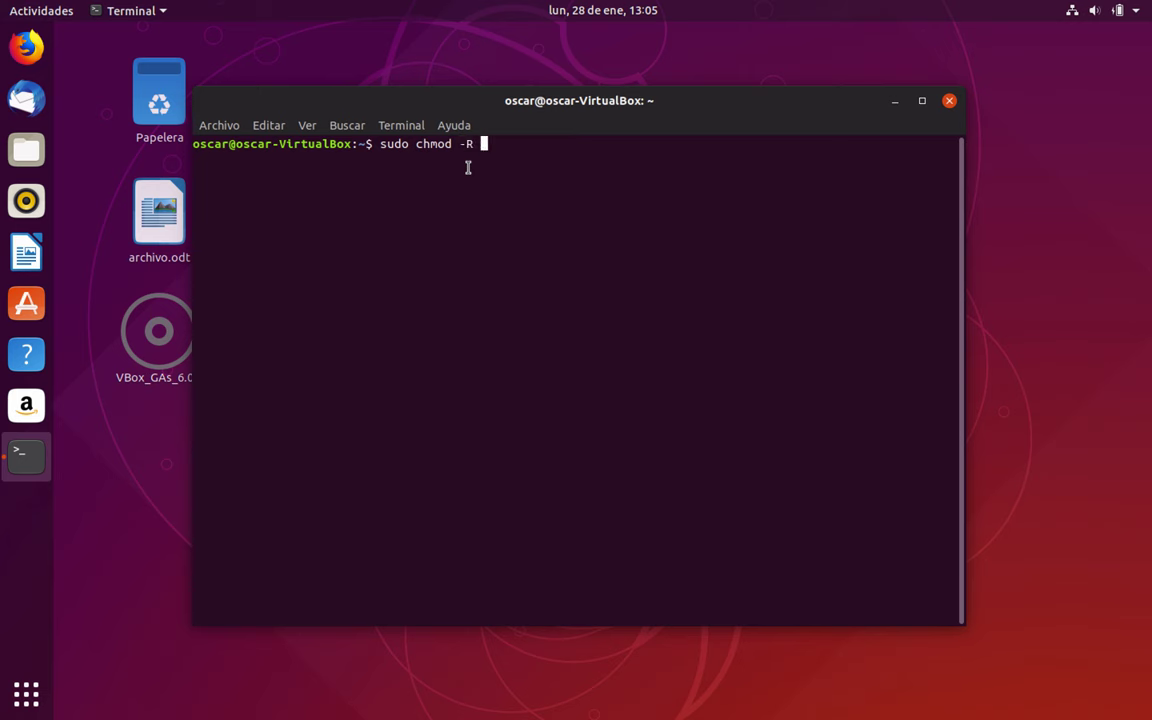
text(777 /var/www)
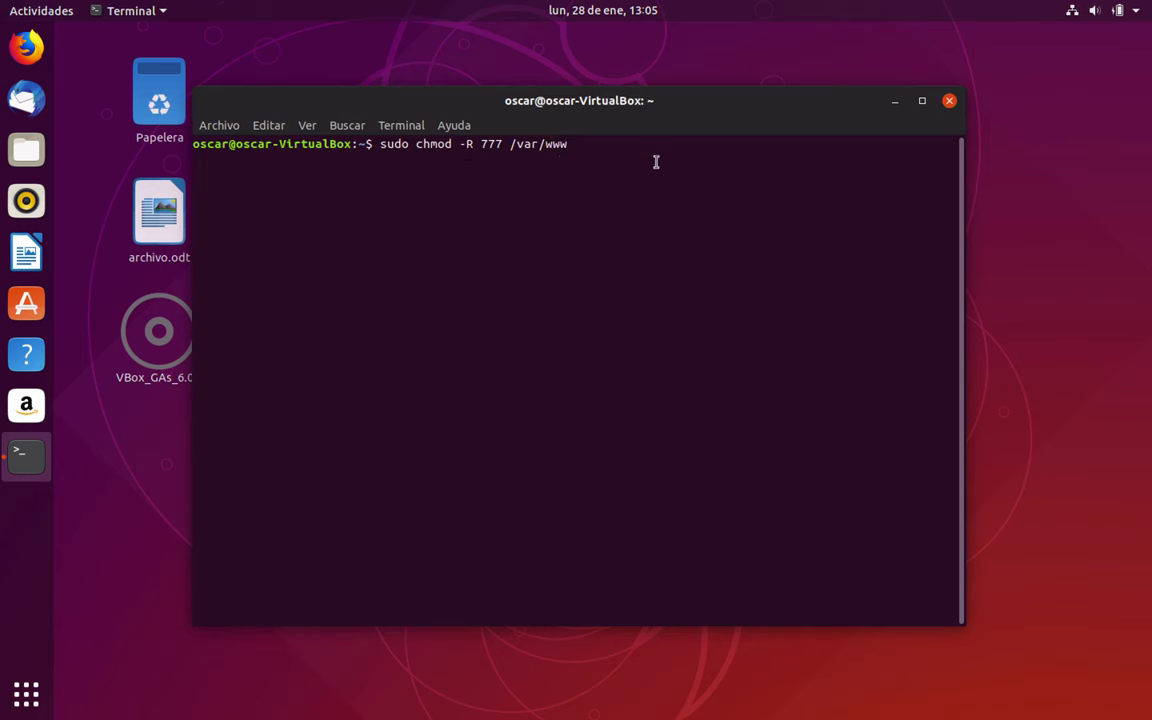
key(Return)
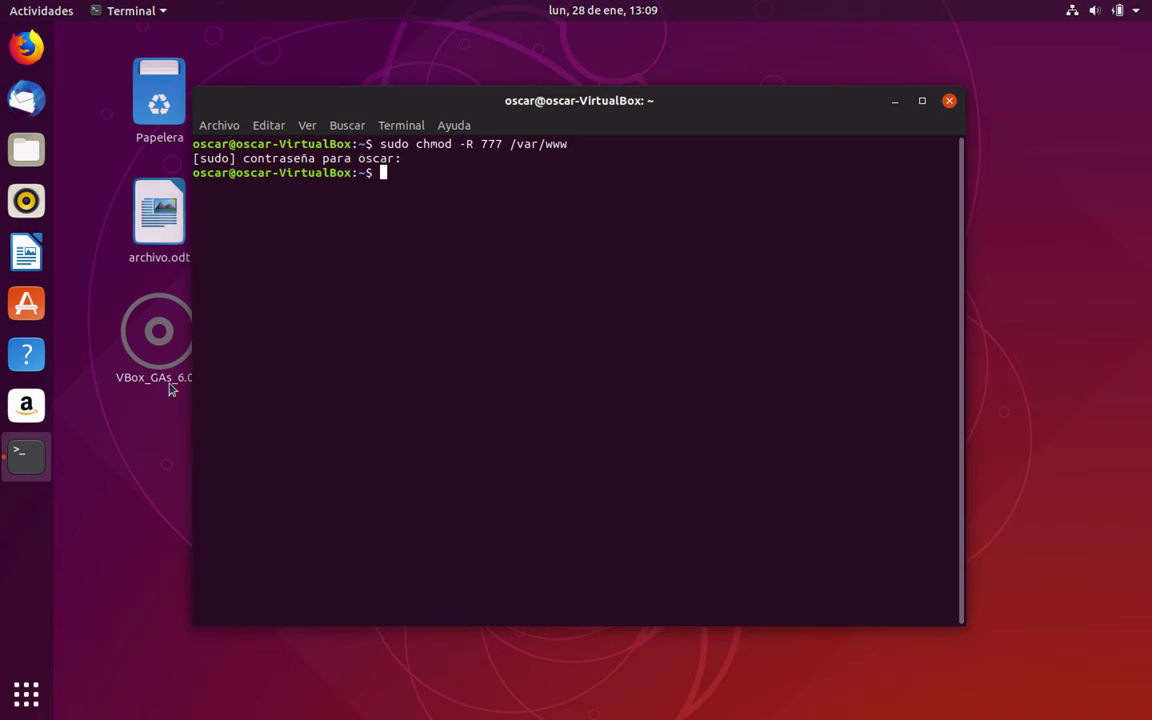
Copy moodle-latest-36.zip from Descargas and paste it into /var/www/html
click(30, 148)
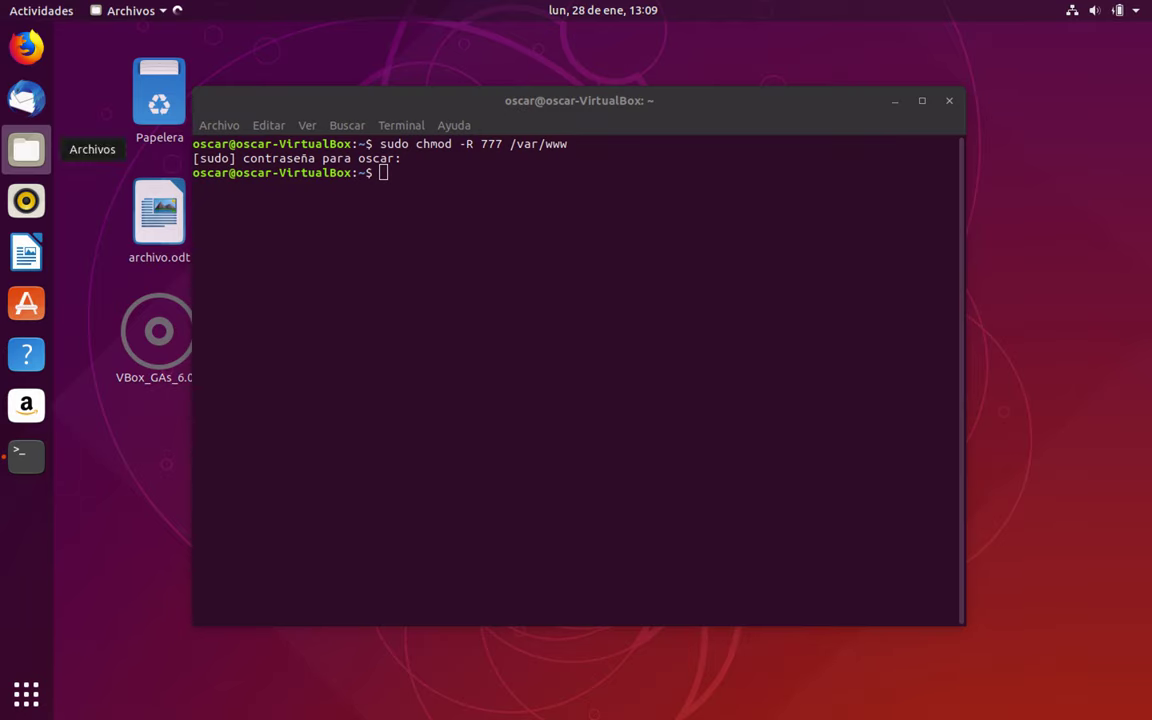
double_click(340, 145)
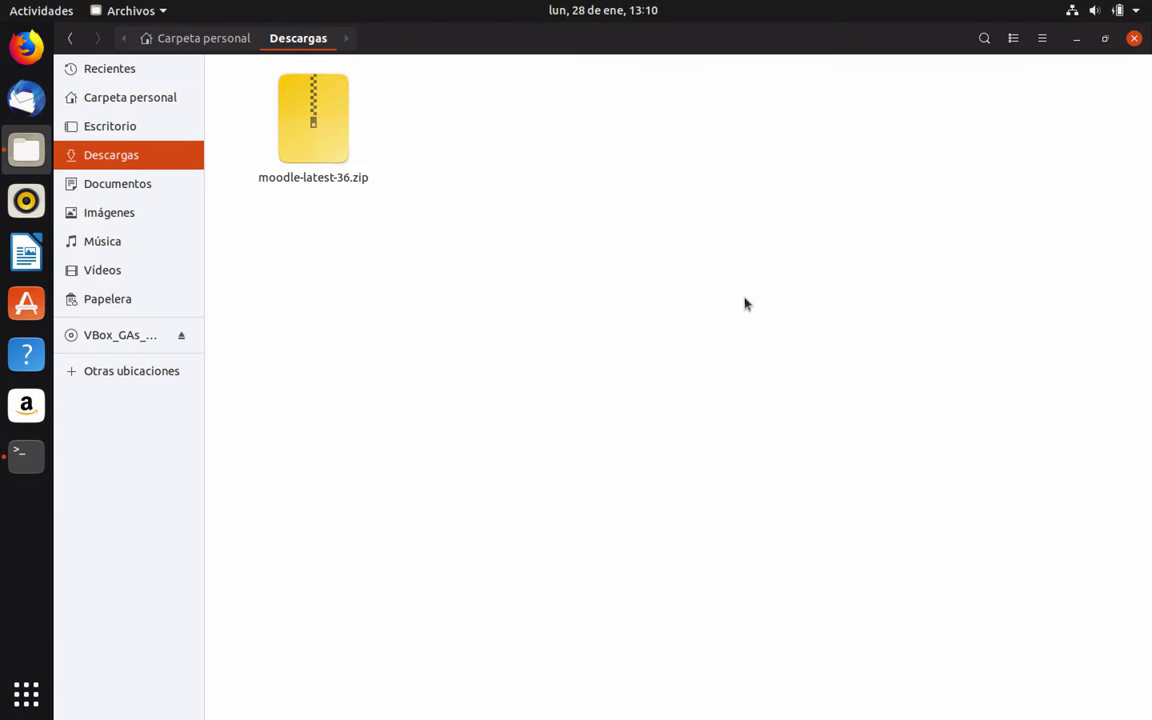
right_click(328, 141)
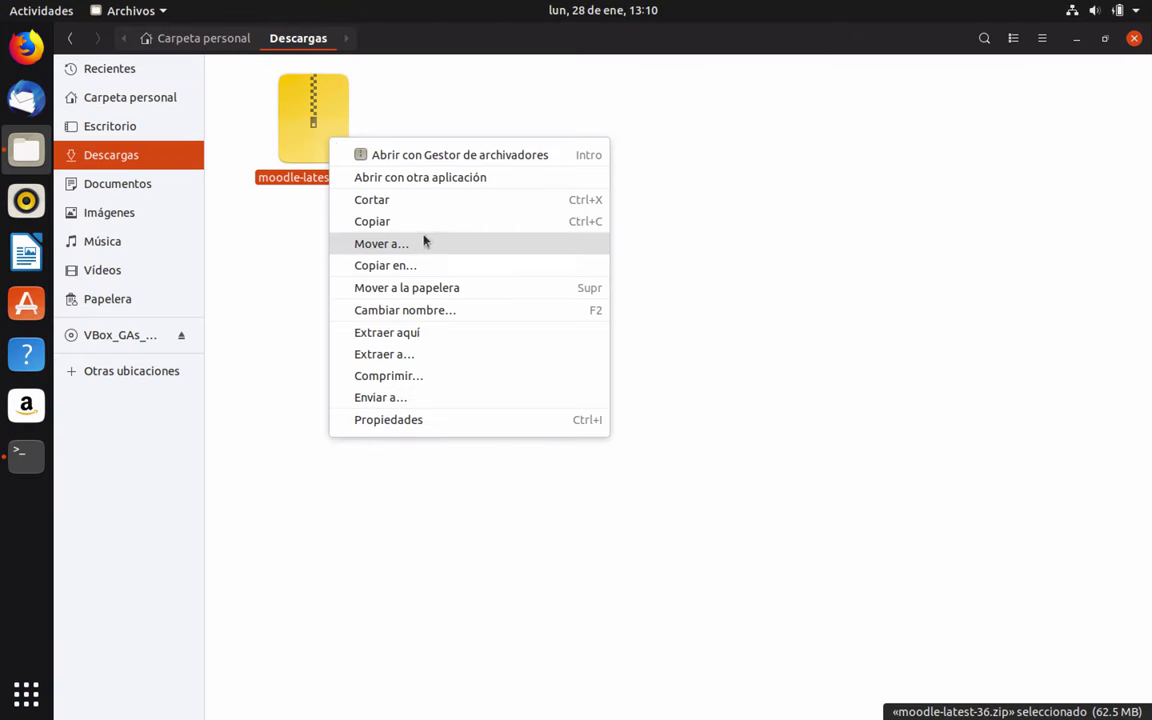
click(408, 228)
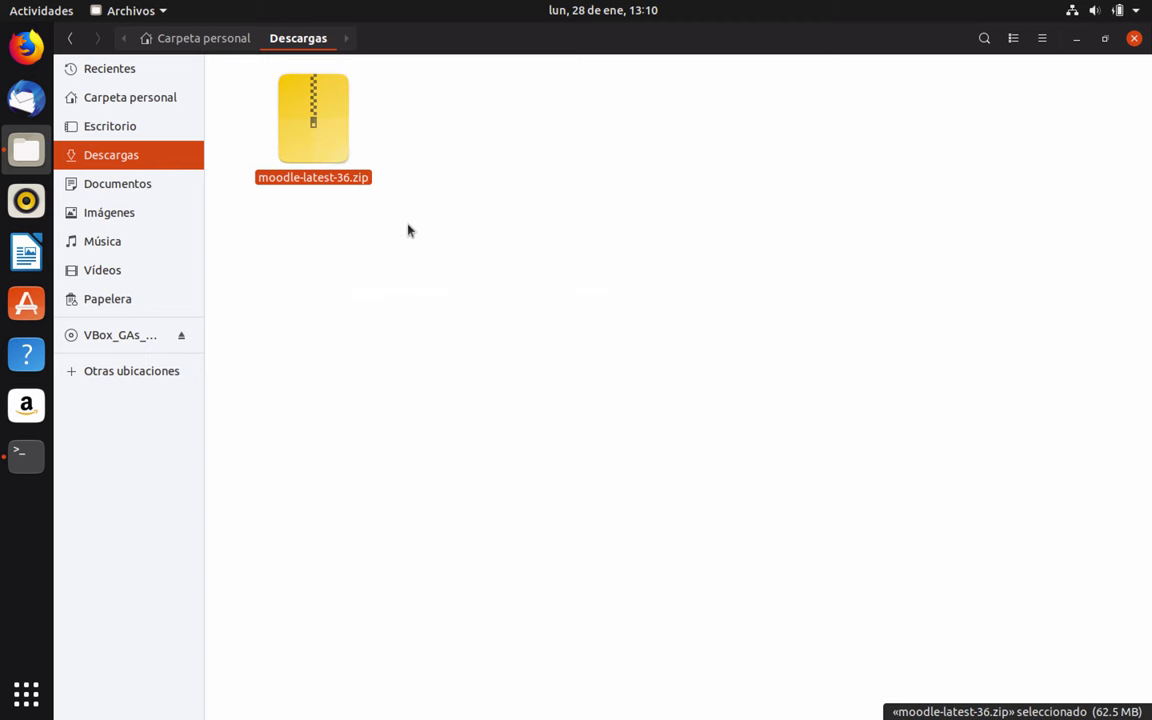
click(116, 372)
click(277, 100)
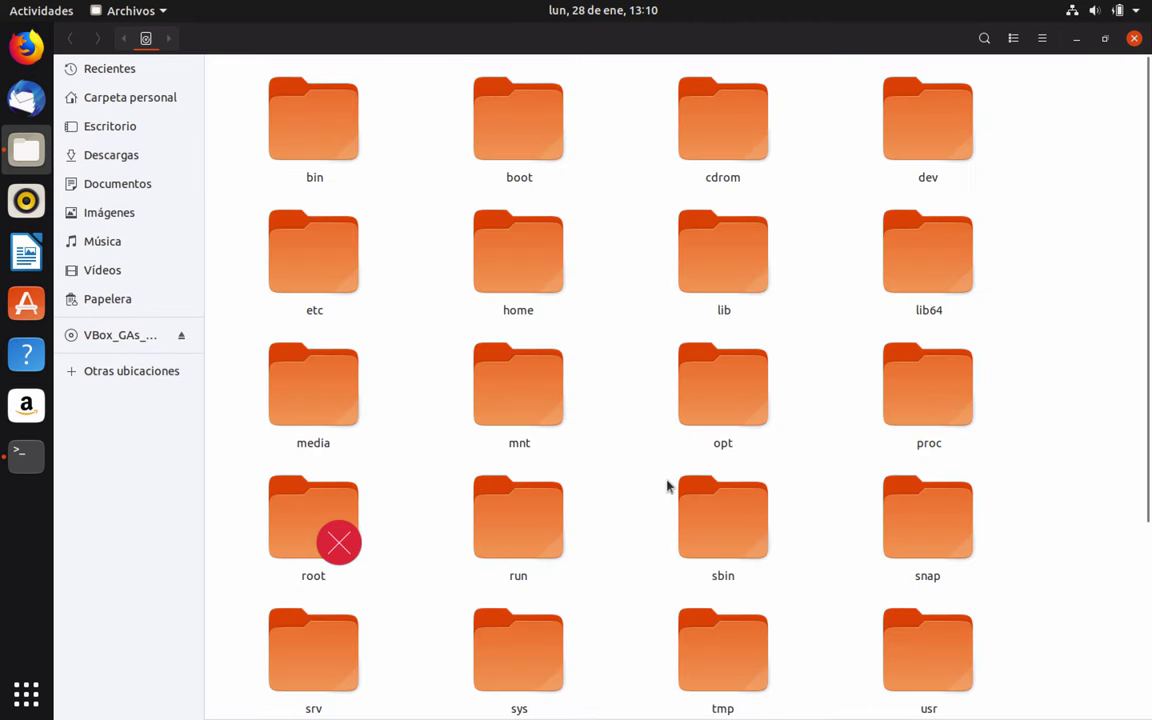
scroll(668, 483, down, 5)
double_click(336, 511)
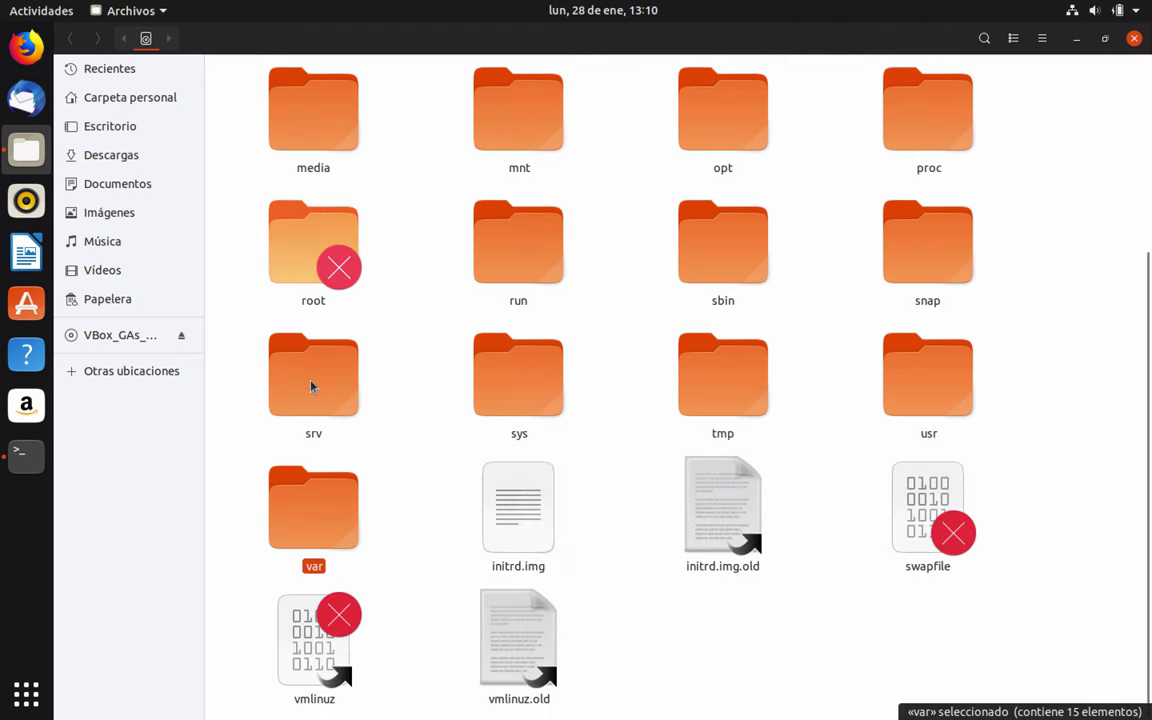
double_click(706, 543)
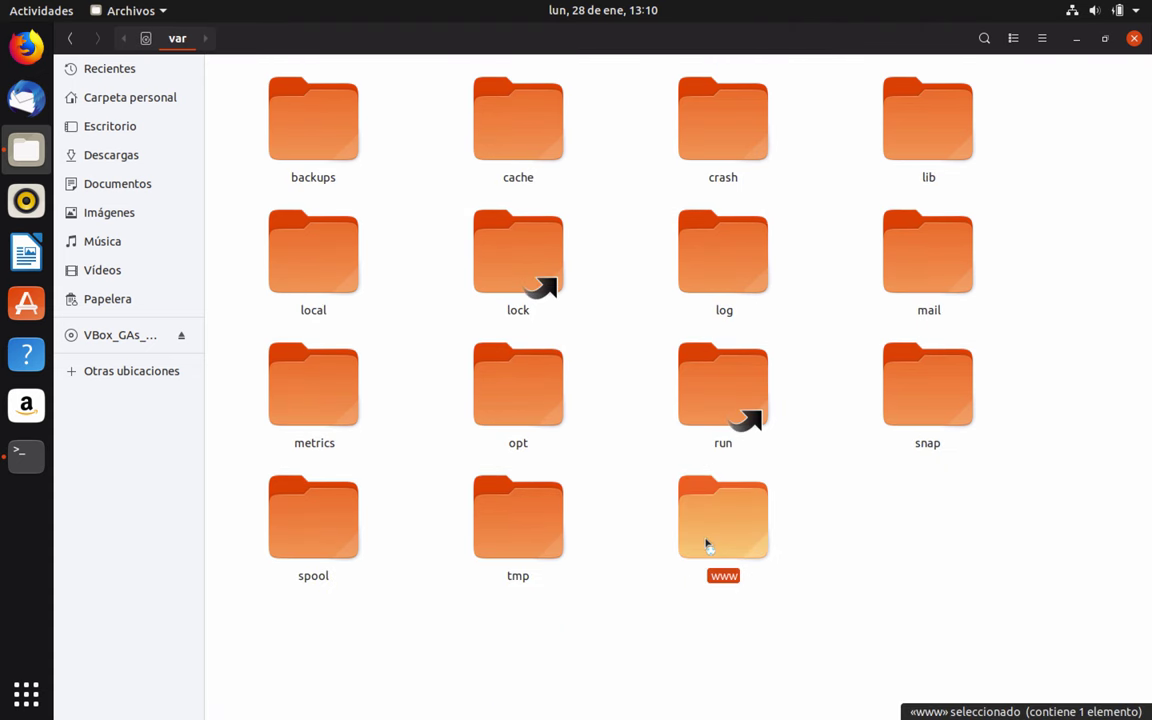
double_click(293, 148)
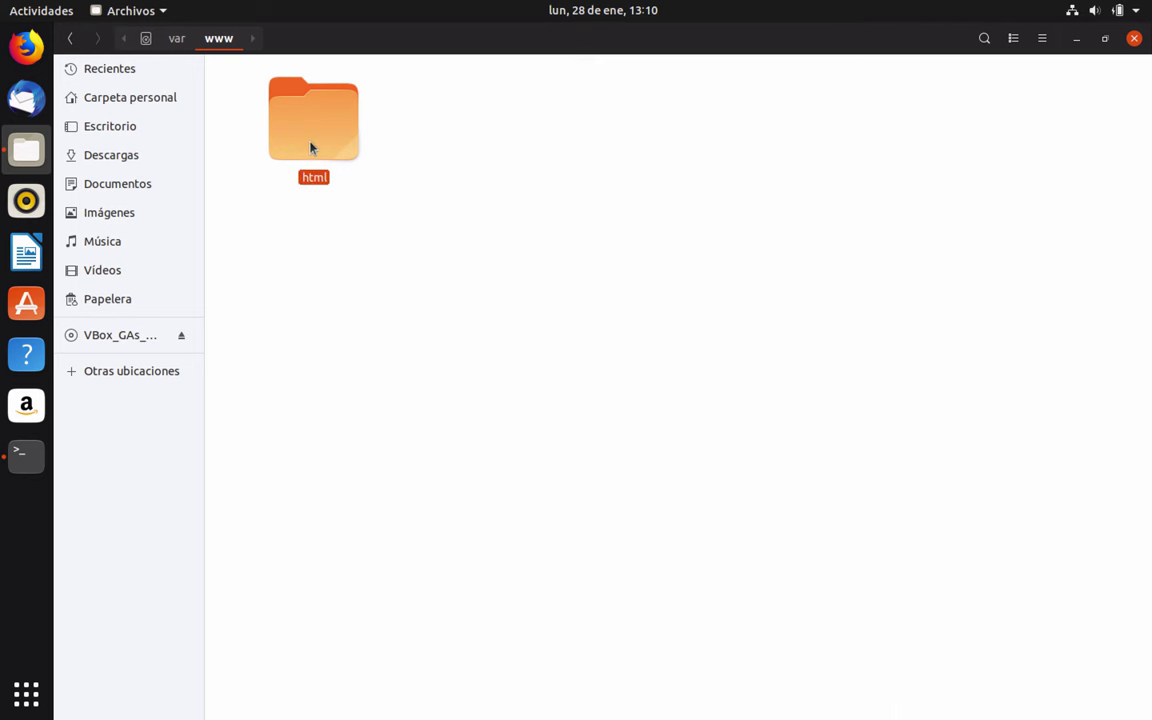
right_click(533, 427)
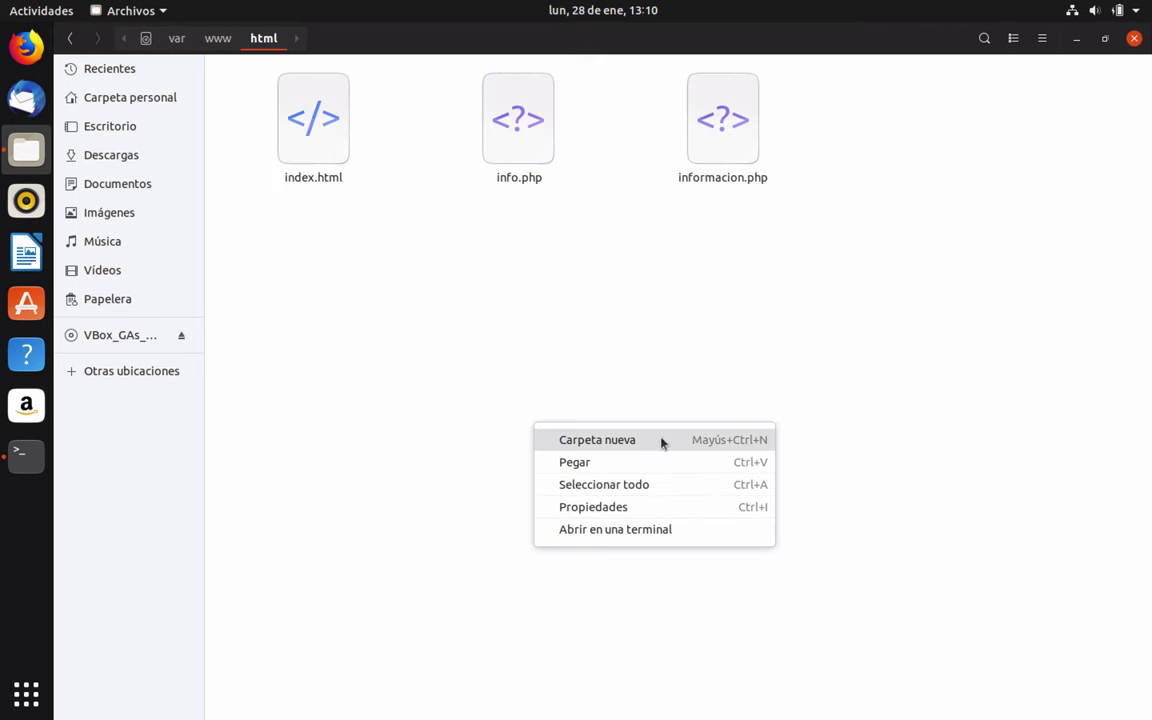
click(582, 466)
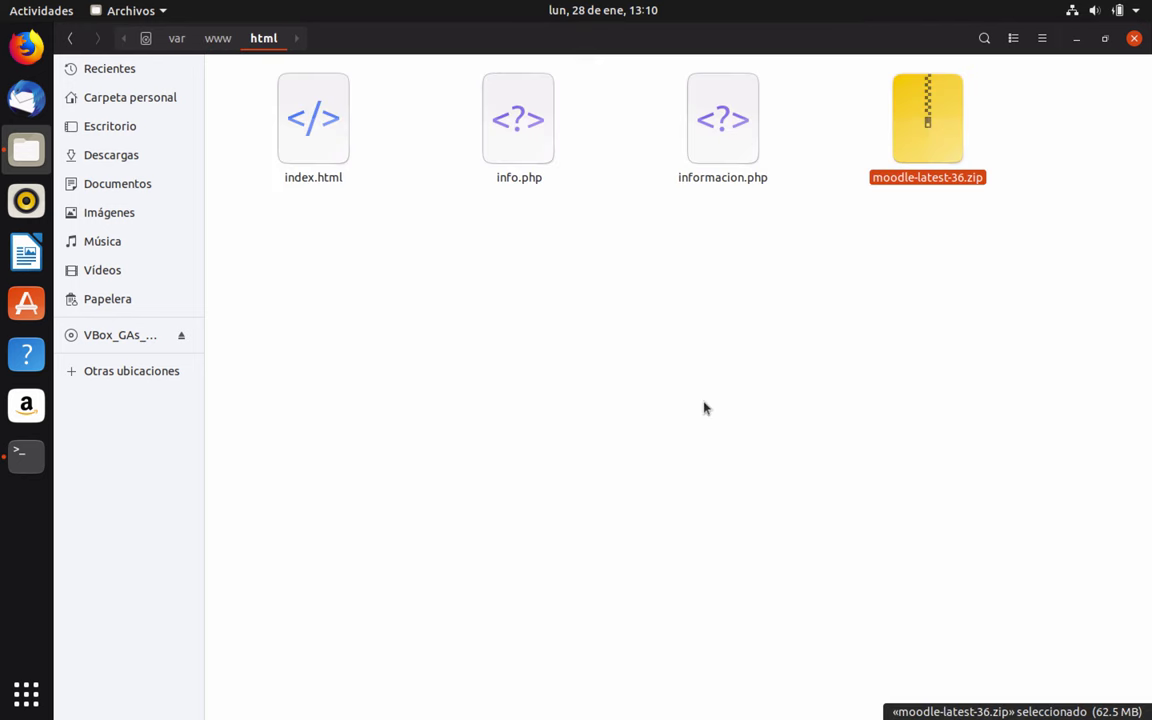
Extract the zip in html and open the resulting moodle-latest-36 folder
key(Menu)
key(Escape)
right_click(922, 113)
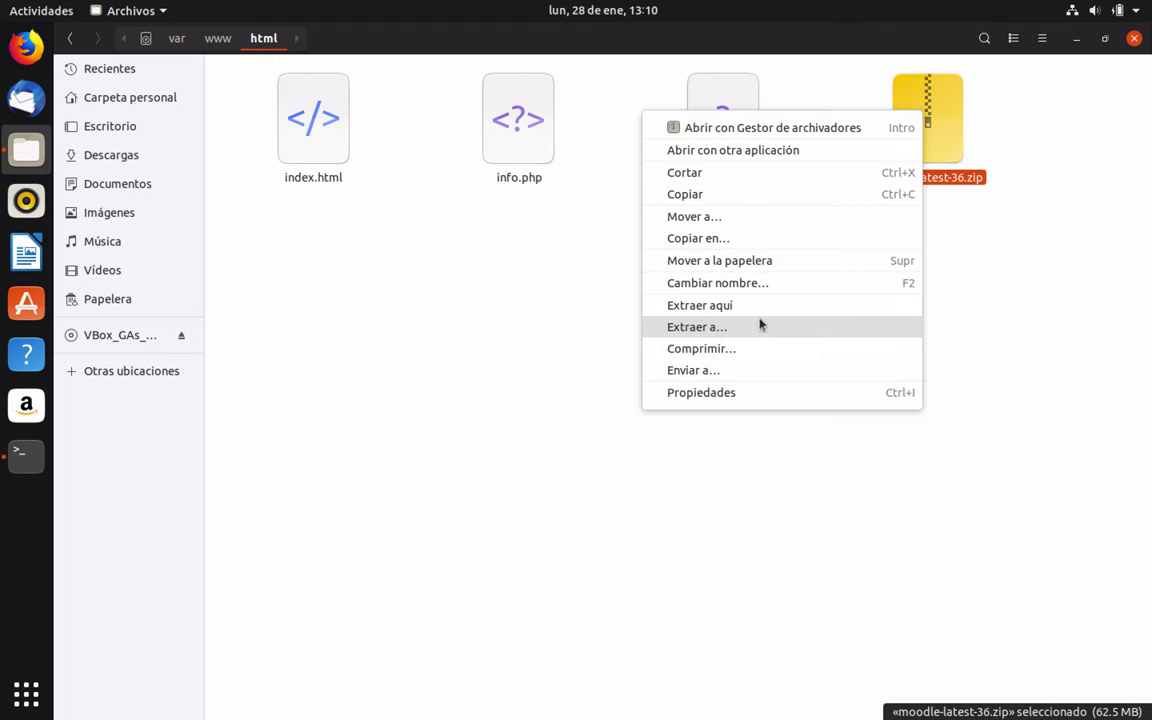
click(792, 305)
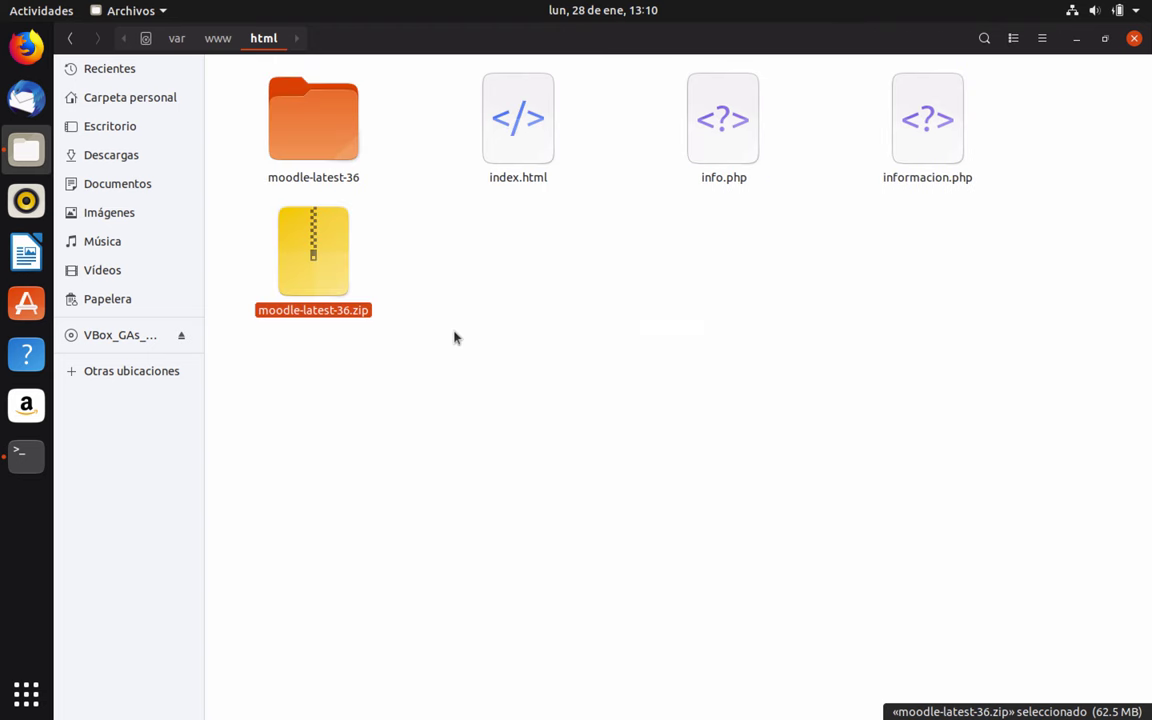
click(465, 237)
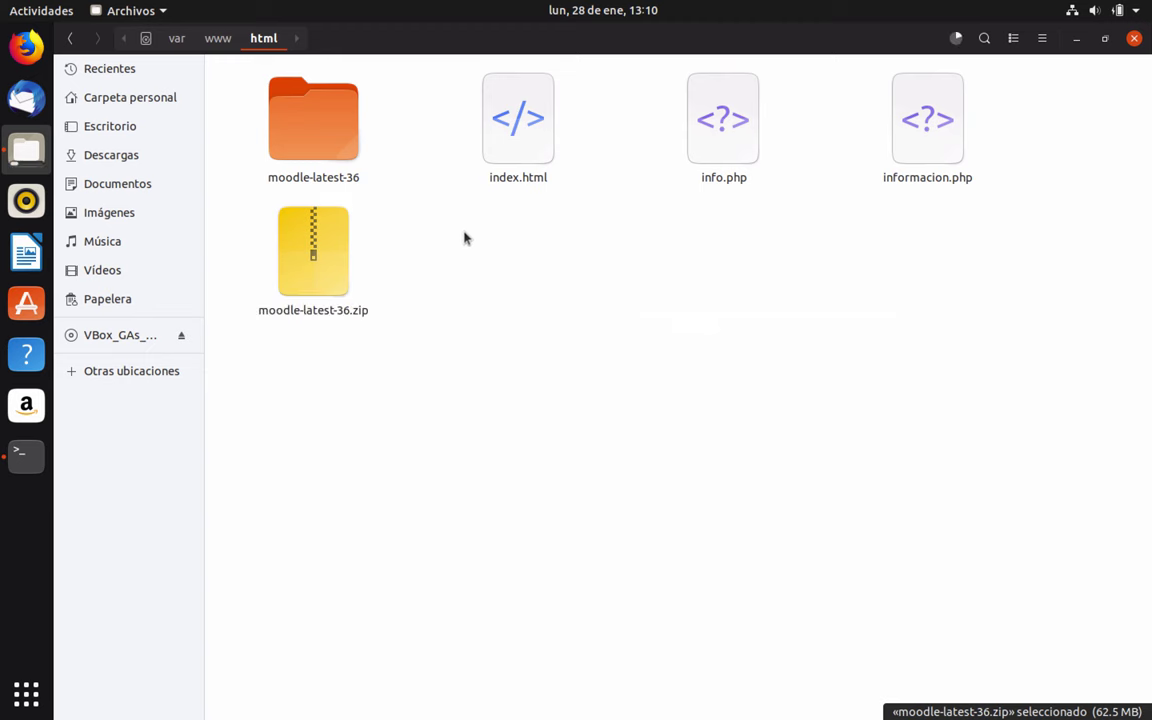
click(342, 124)
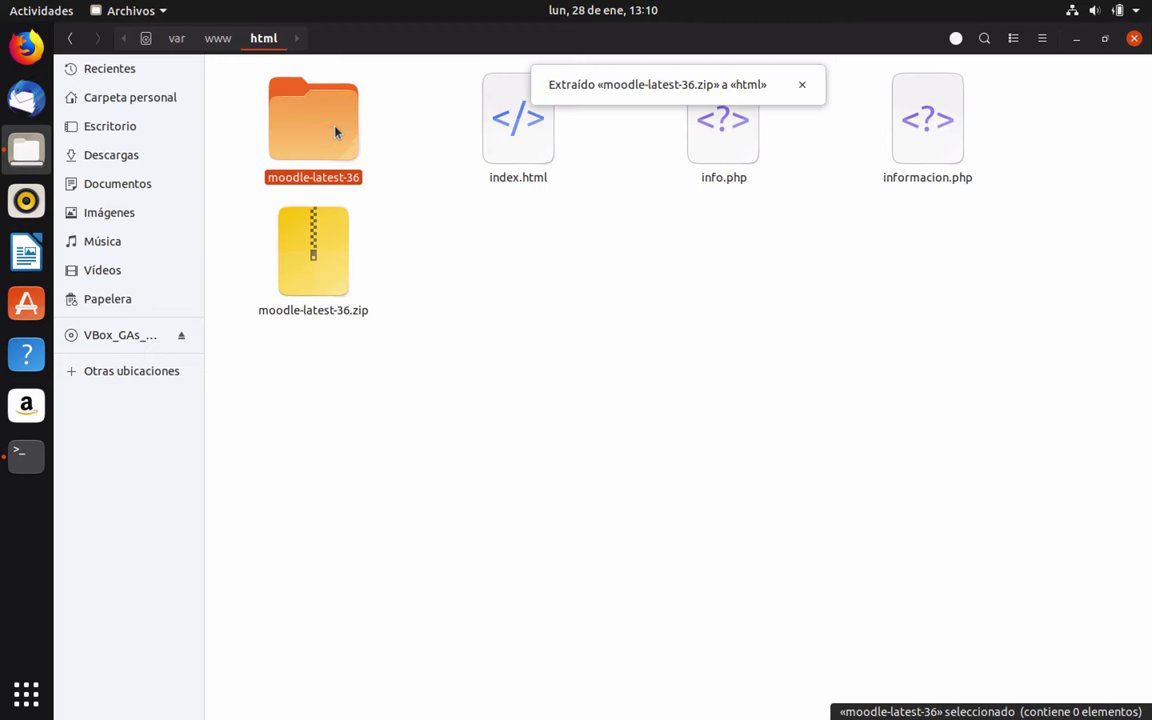
double_click(334, 129)
Copy the inner moodle folder and paste it directly into html
click(300, 122)
right_click(330, 134)
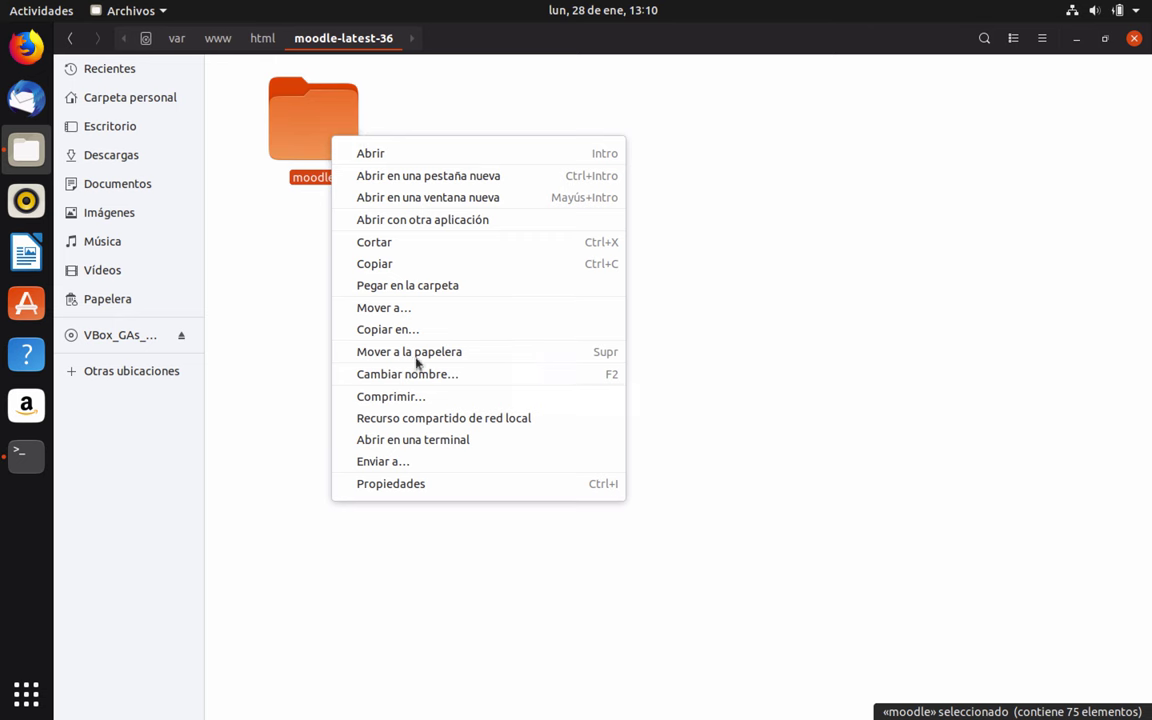
click(406, 265)
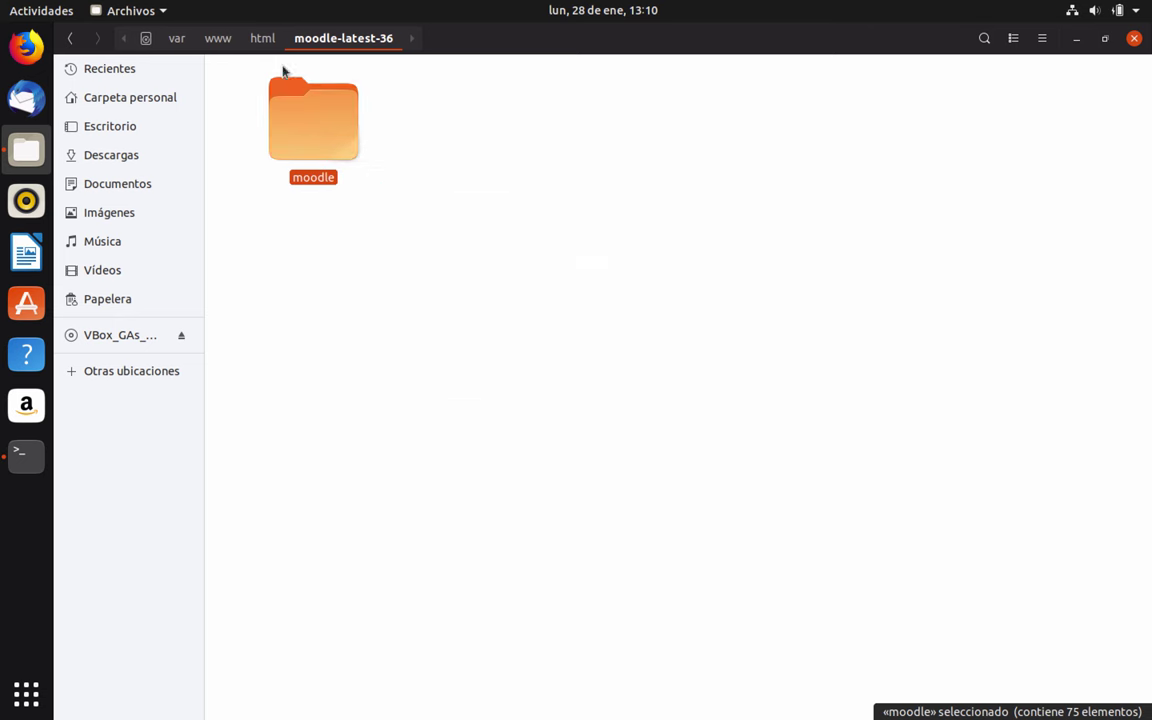
click(261, 38)
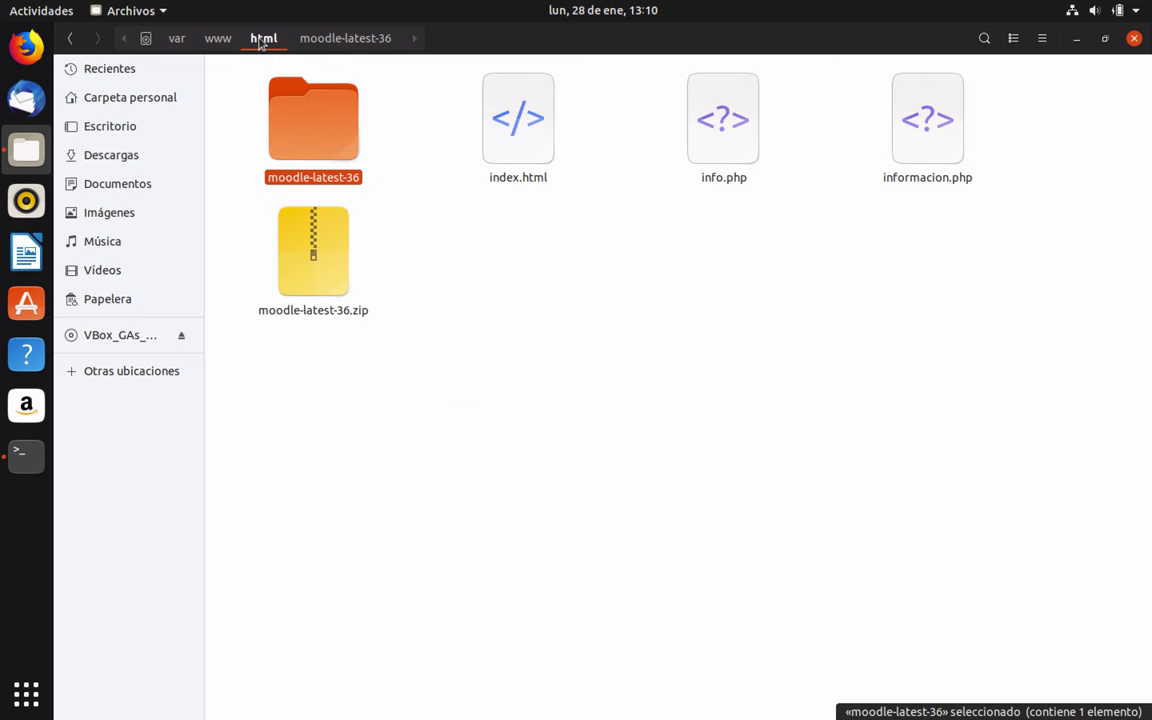
click(609, 355)
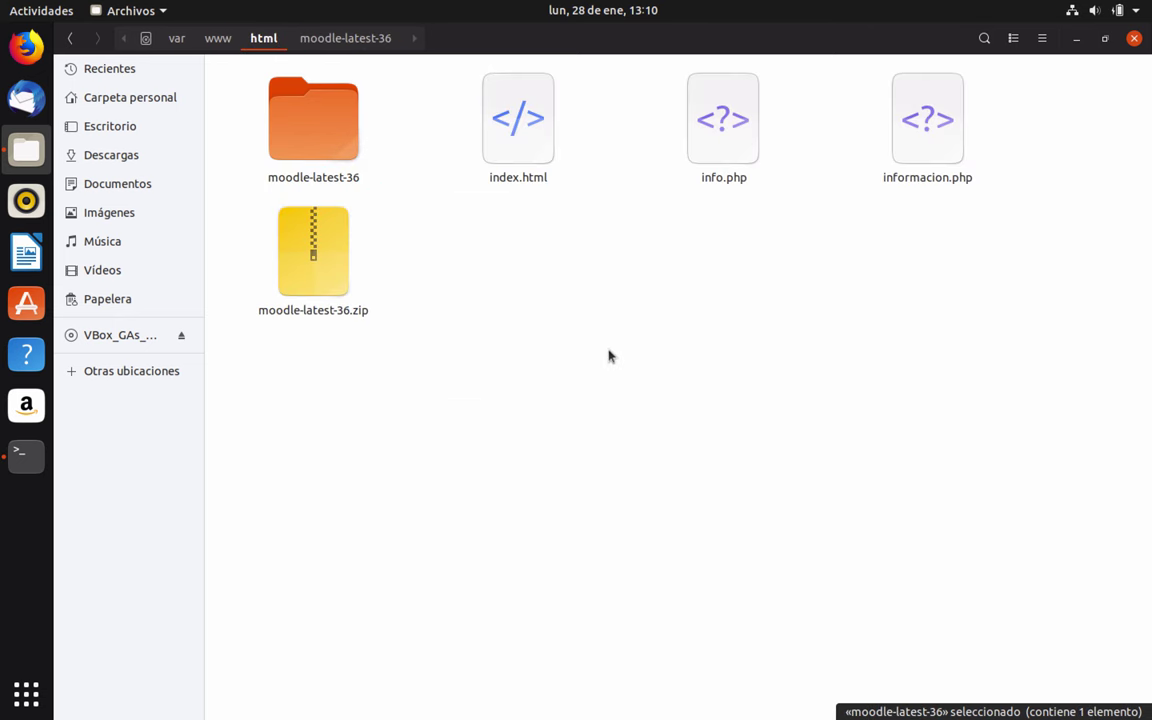
right_click(489, 306)
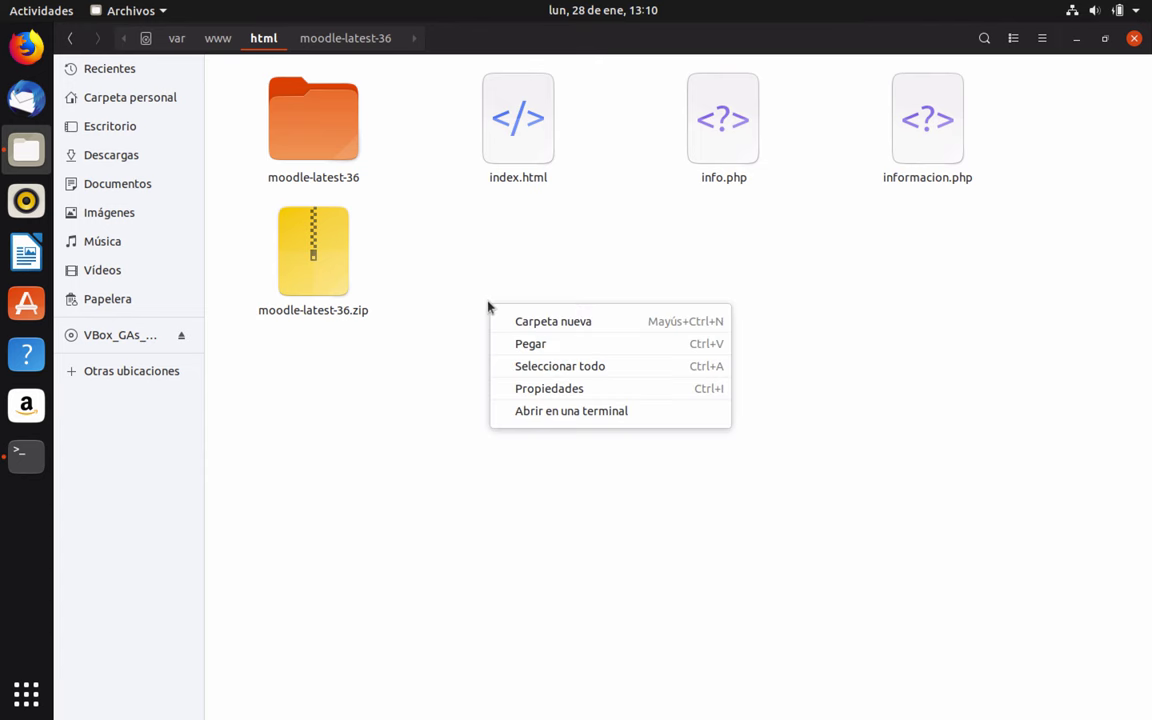
click(524, 345)
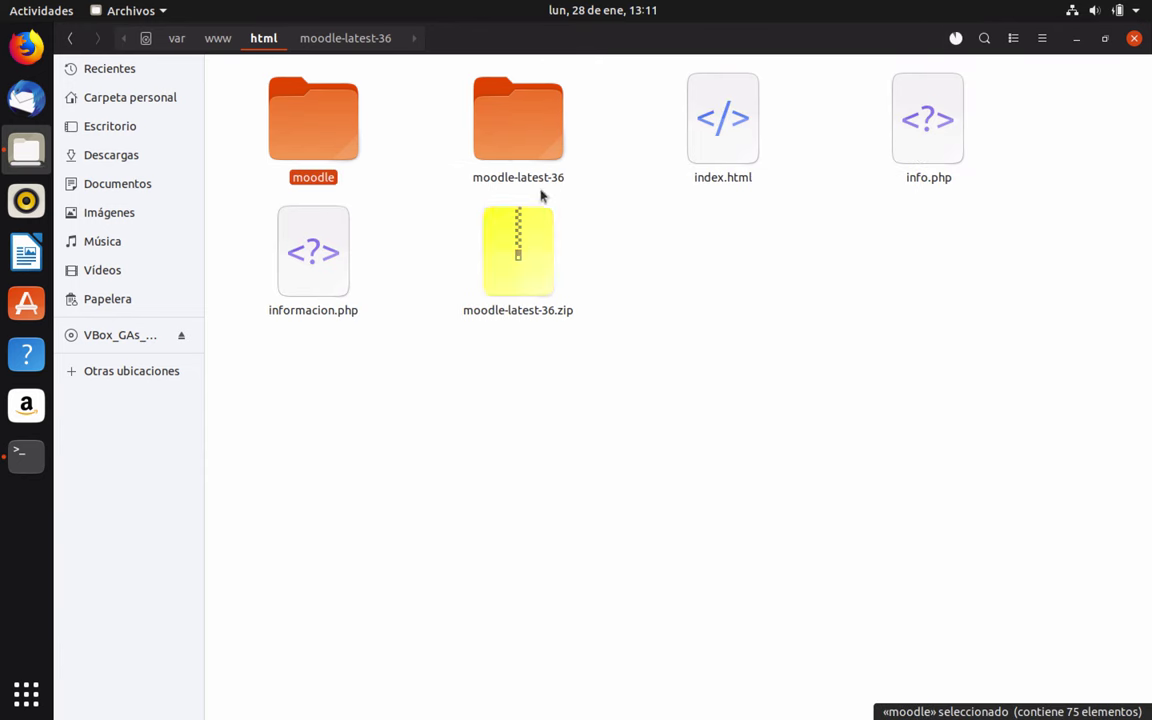
Move the leftover moodle-latest-36 folder to the trash and open the moodle folder to check it
click(507, 134)
right_click(507, 134)
click(563, 348)
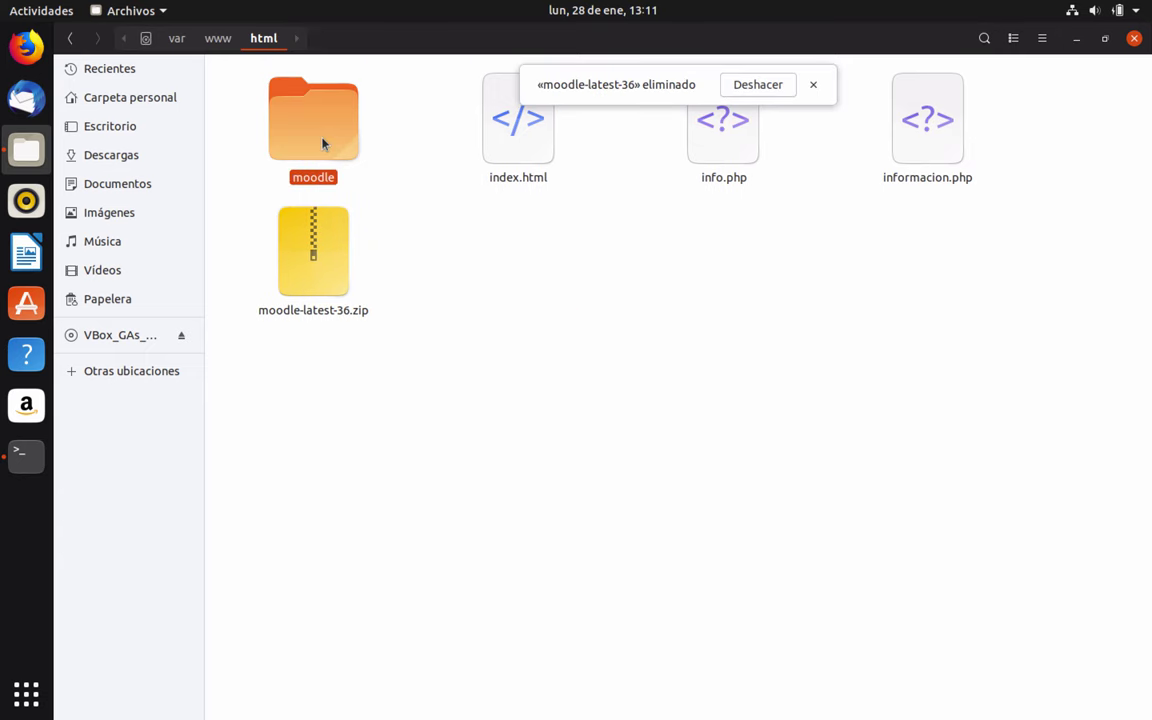
double_click(324, 144)
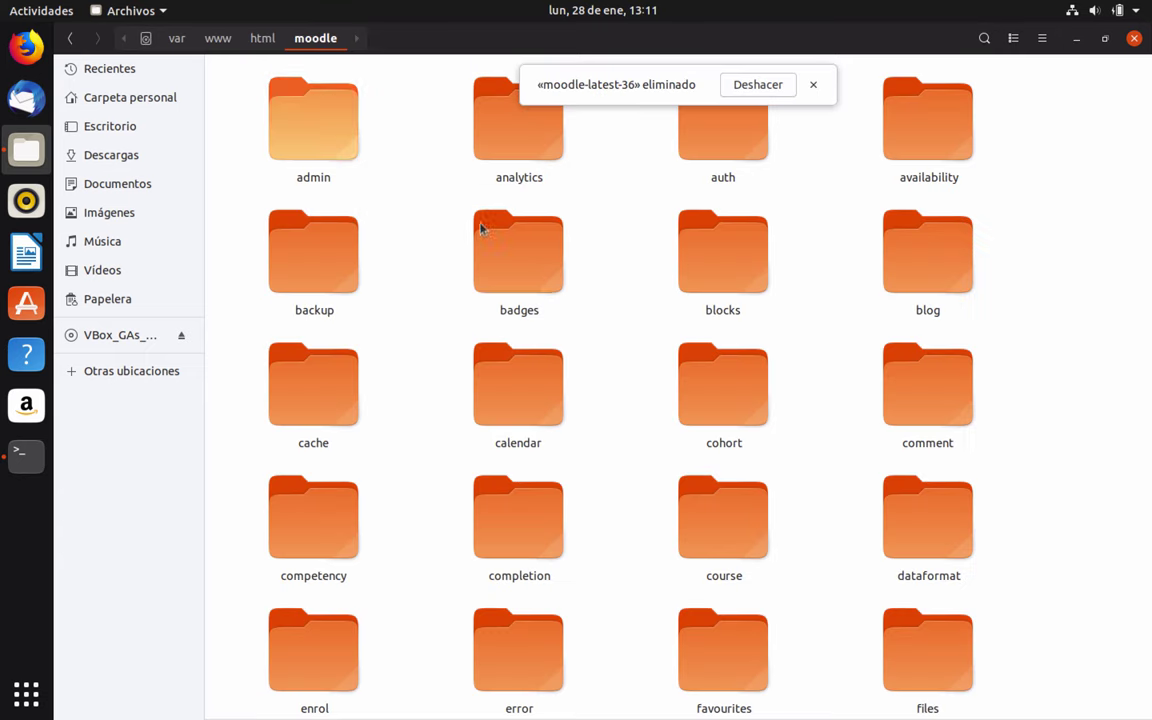
click(29, 47)
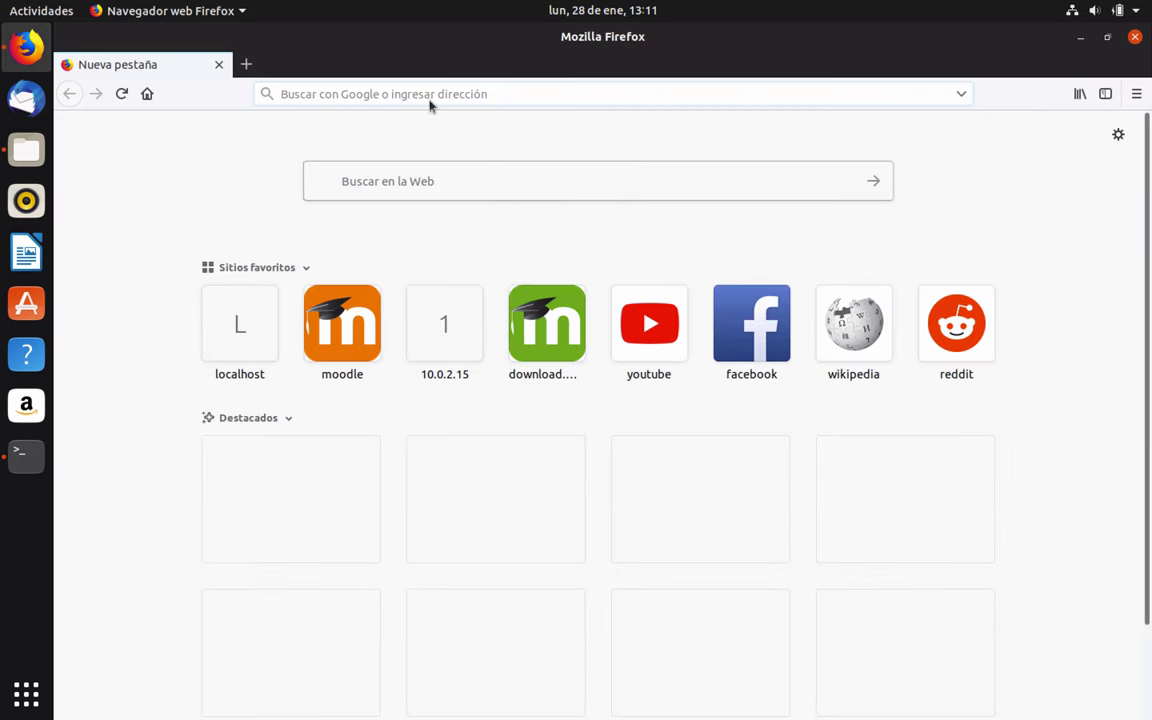
Load localhost, then localhost/moodle to reach the Moodle installer's language page
text(localhost)
key(Return)
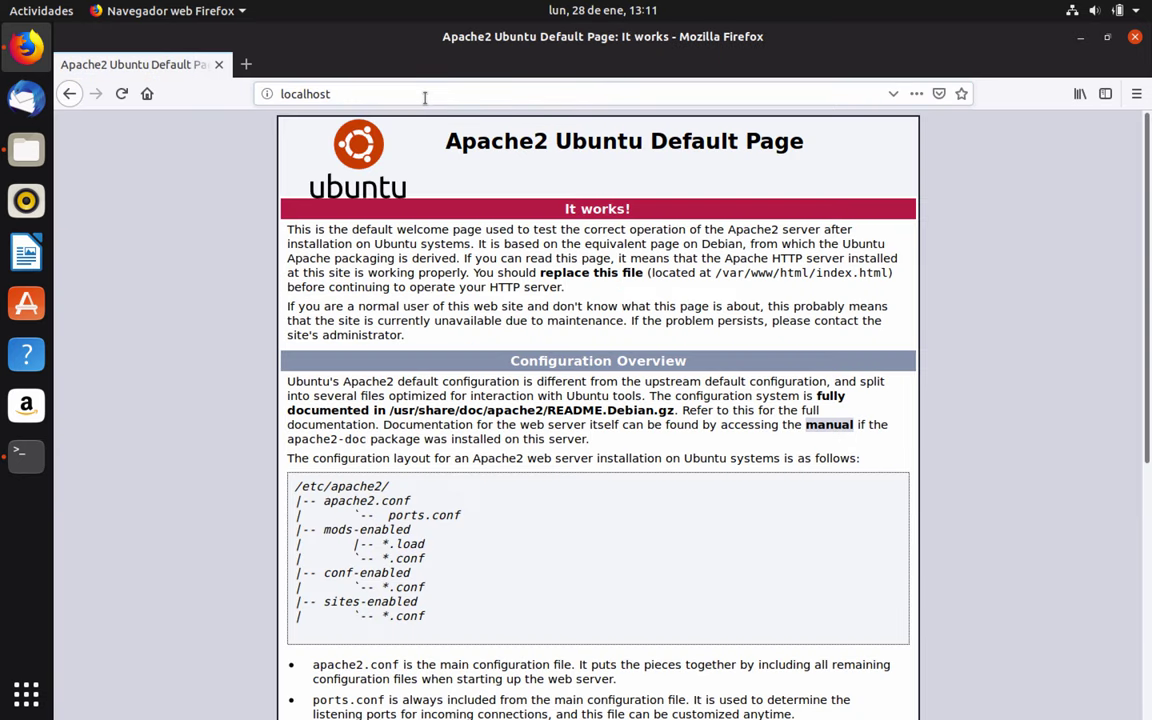
click(396, 96)
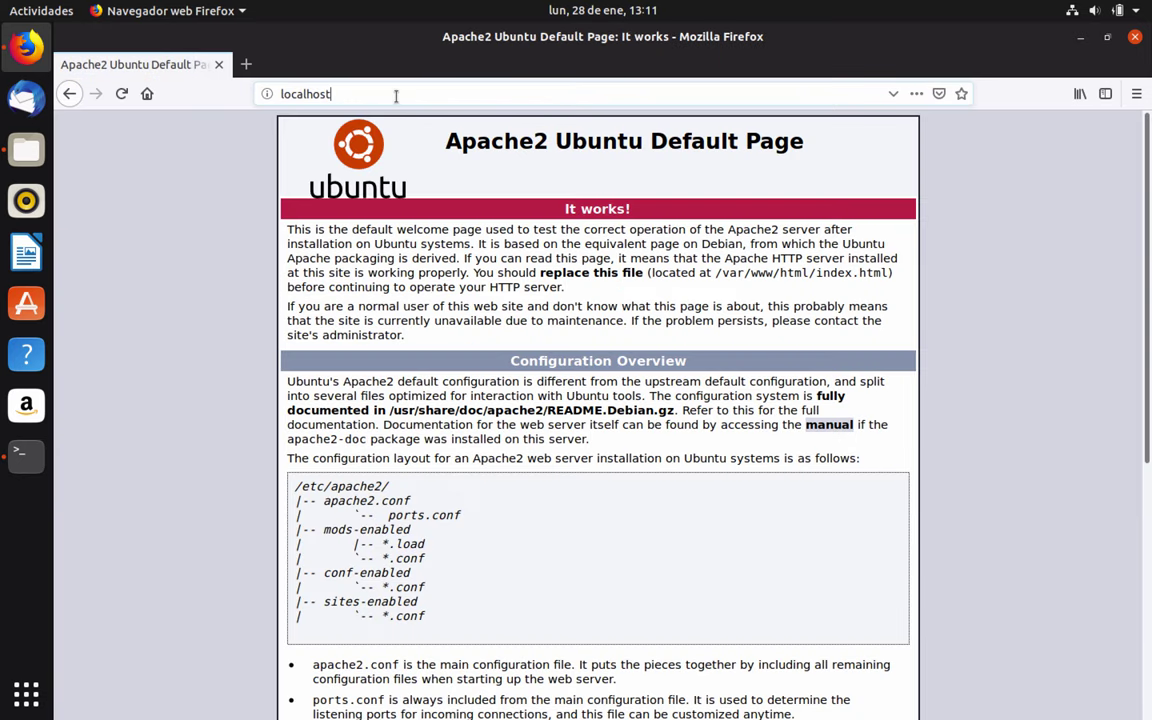
text(/moodle)
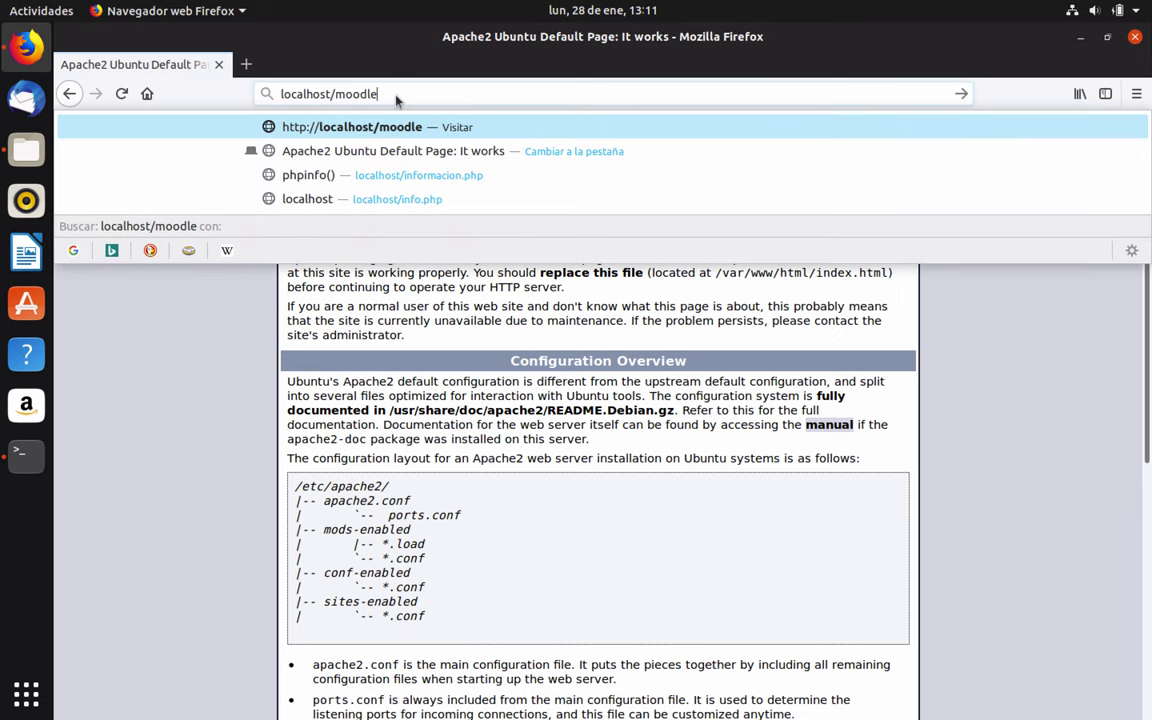
key(Return)
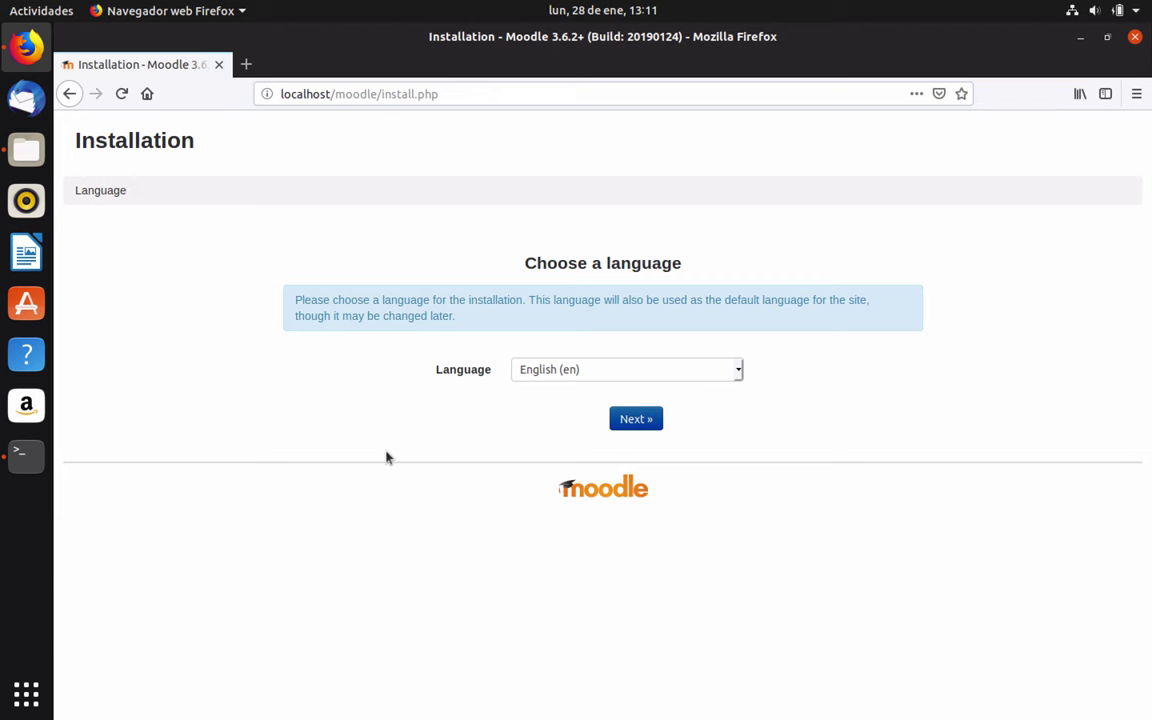
Choose Español - México as the installer language and continue to the environment check
click(738, 370)
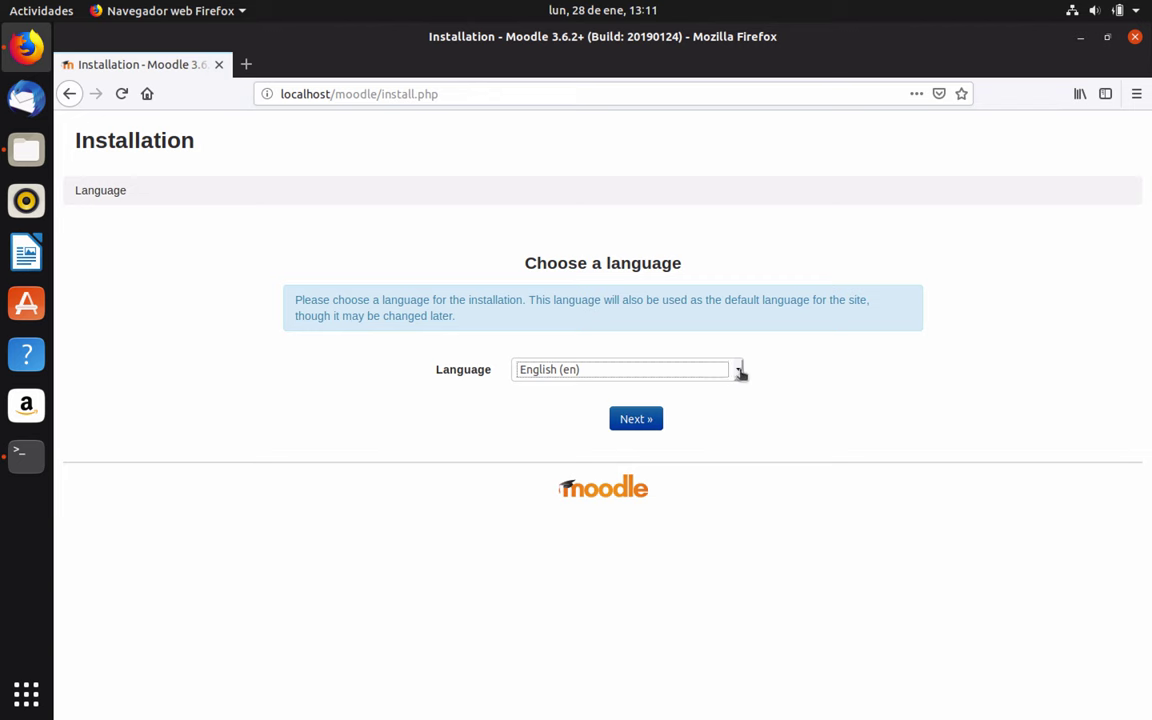
scroll(670, 541, down, 7)
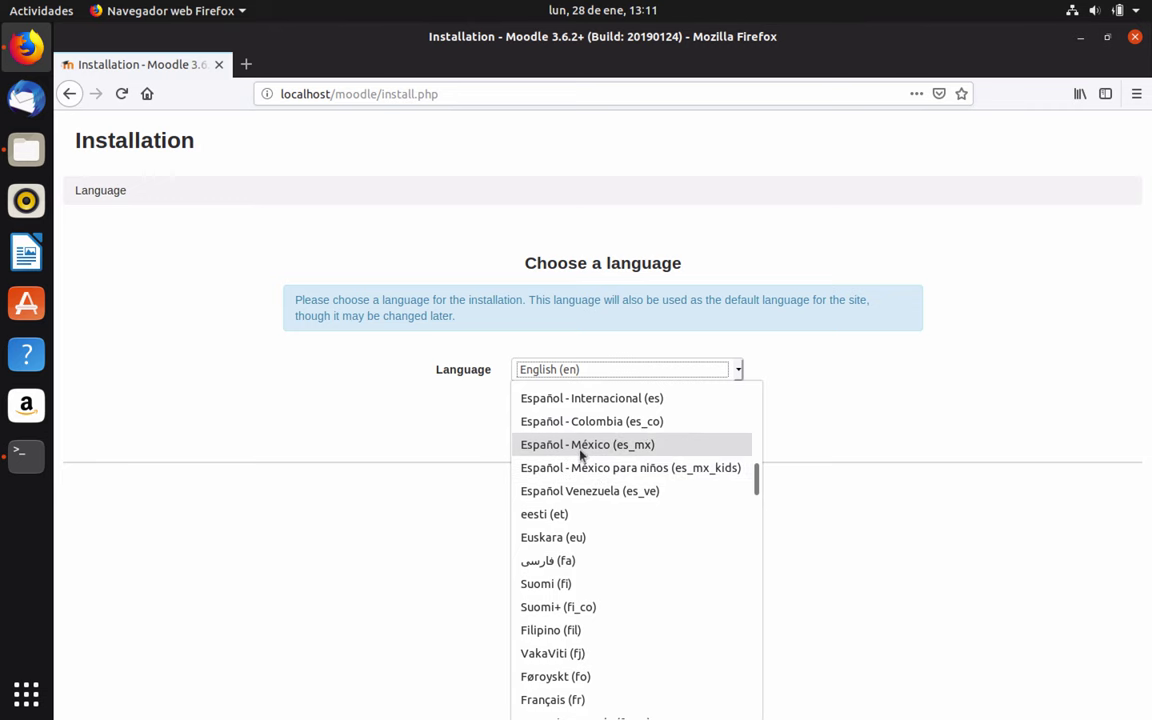
click(580, 445)
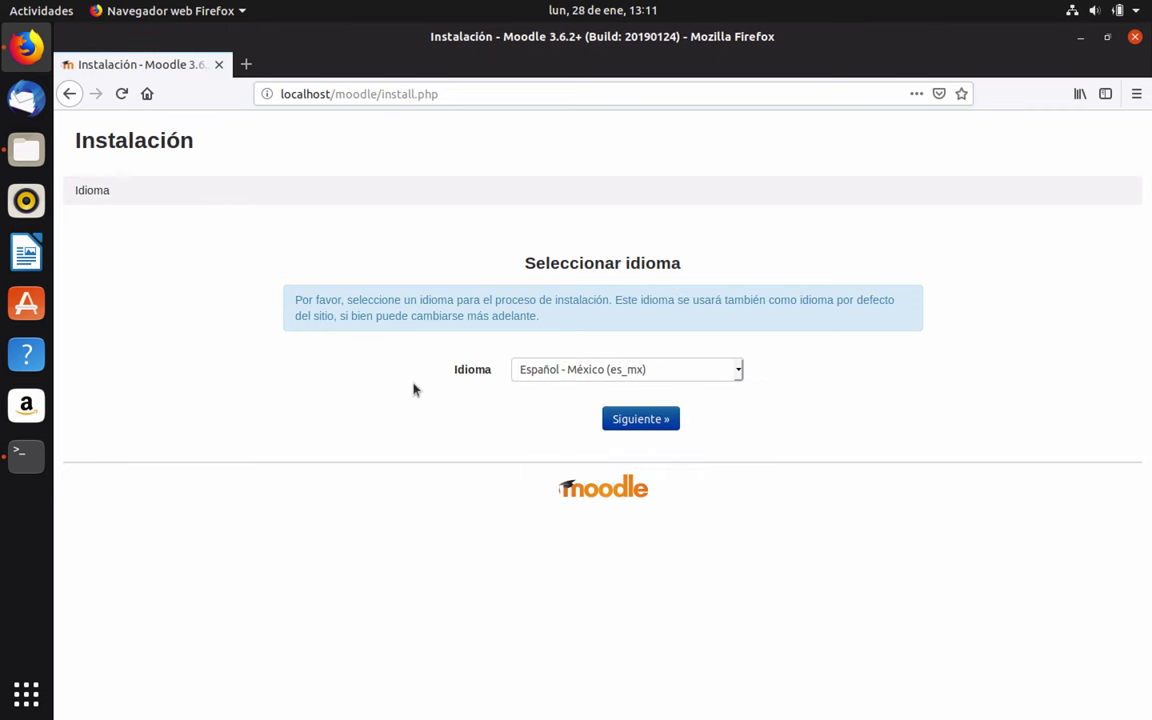
click(641, 422)
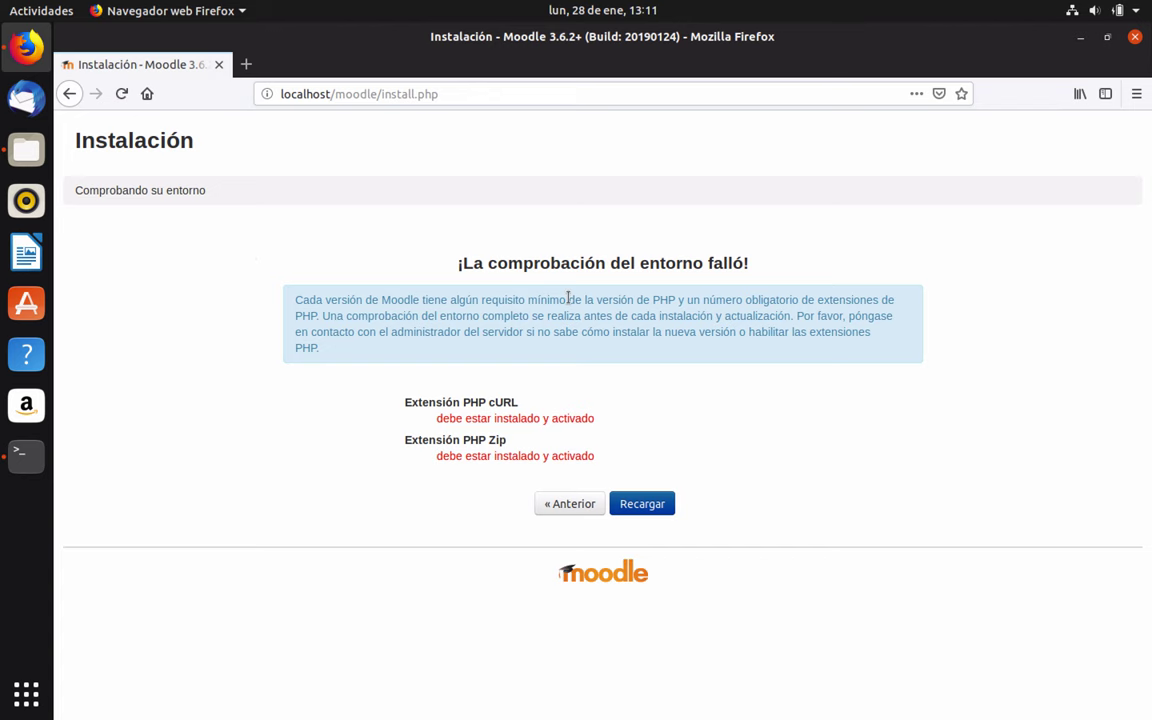
Resize the terminal and run apt-get install php7.2-curl to add the PHP cURL extension
click(27, 459)
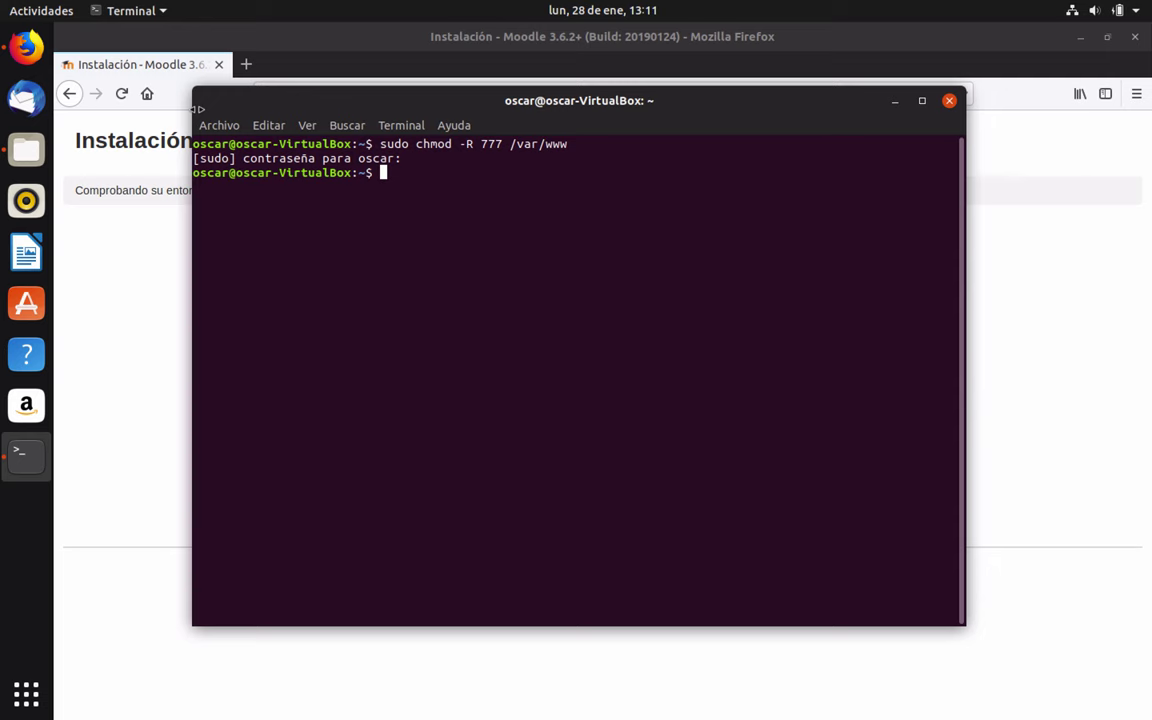
drag(197, 108, 618, 108)
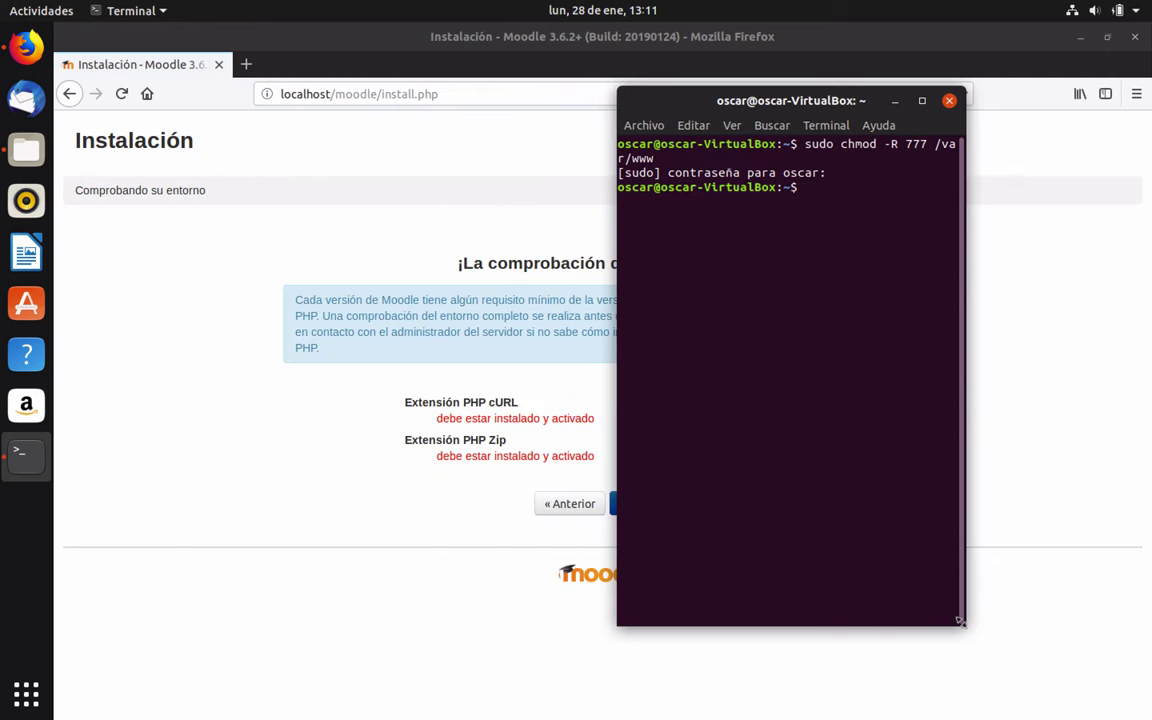
drag(958, 620, 1142, 712)
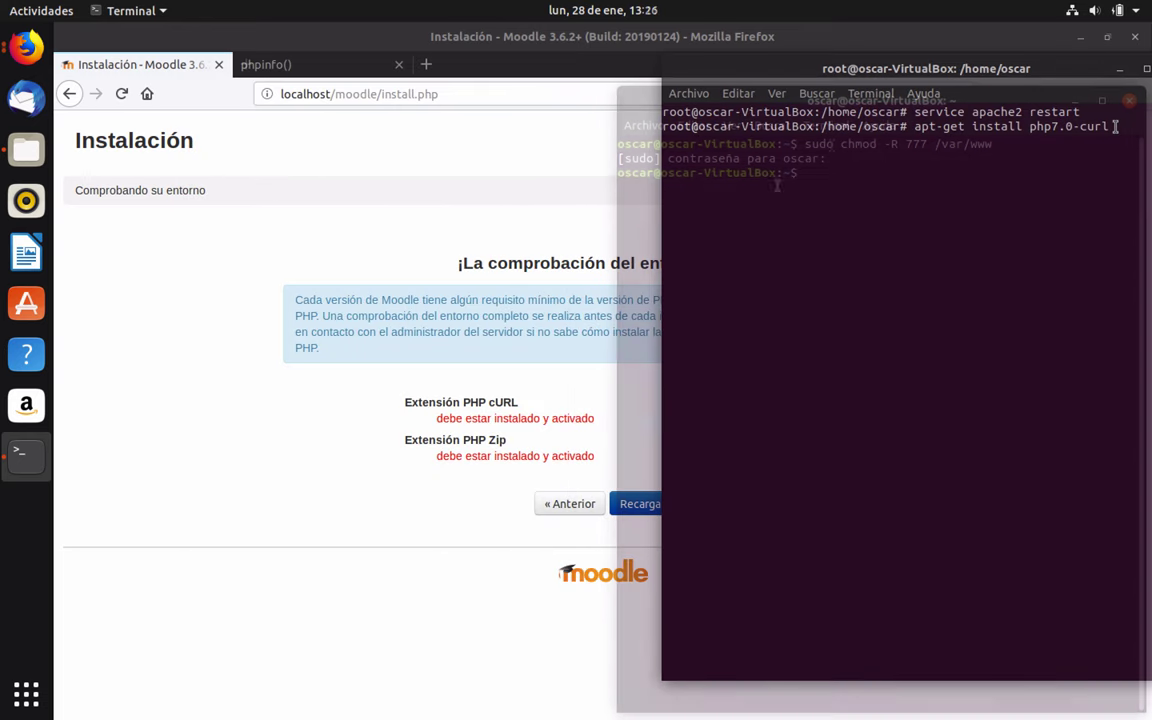
key(Left)
key(Left)
key(Left)
key(Left)
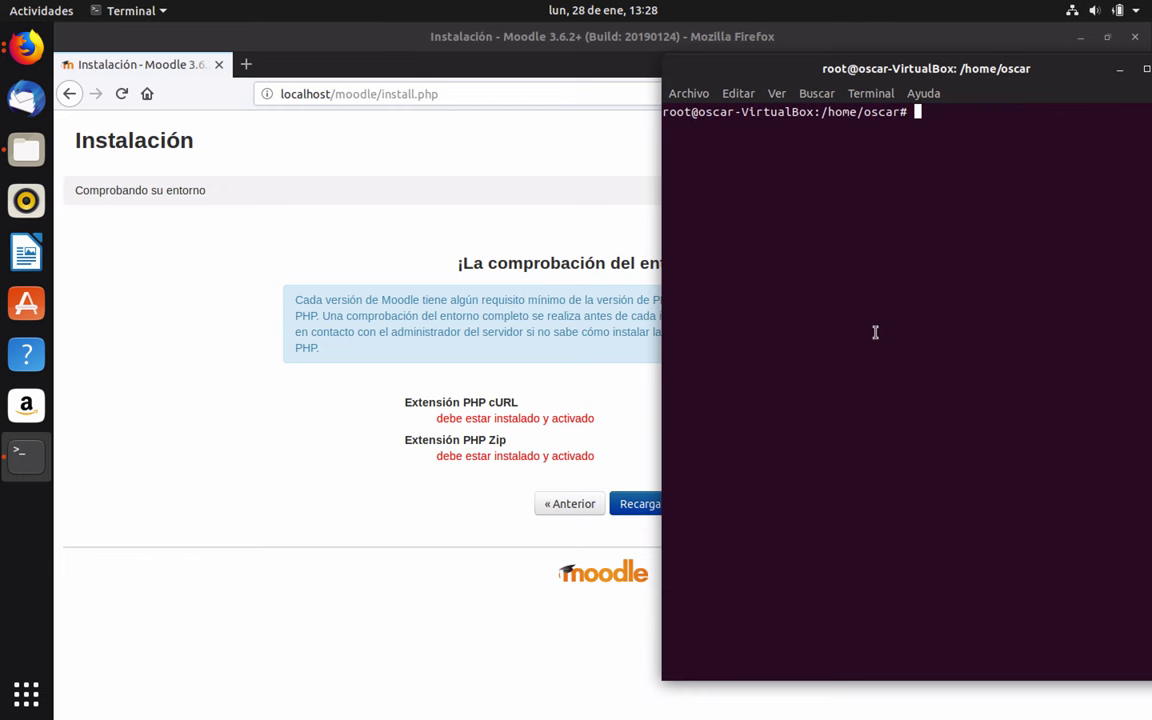
text(apt-get install php)
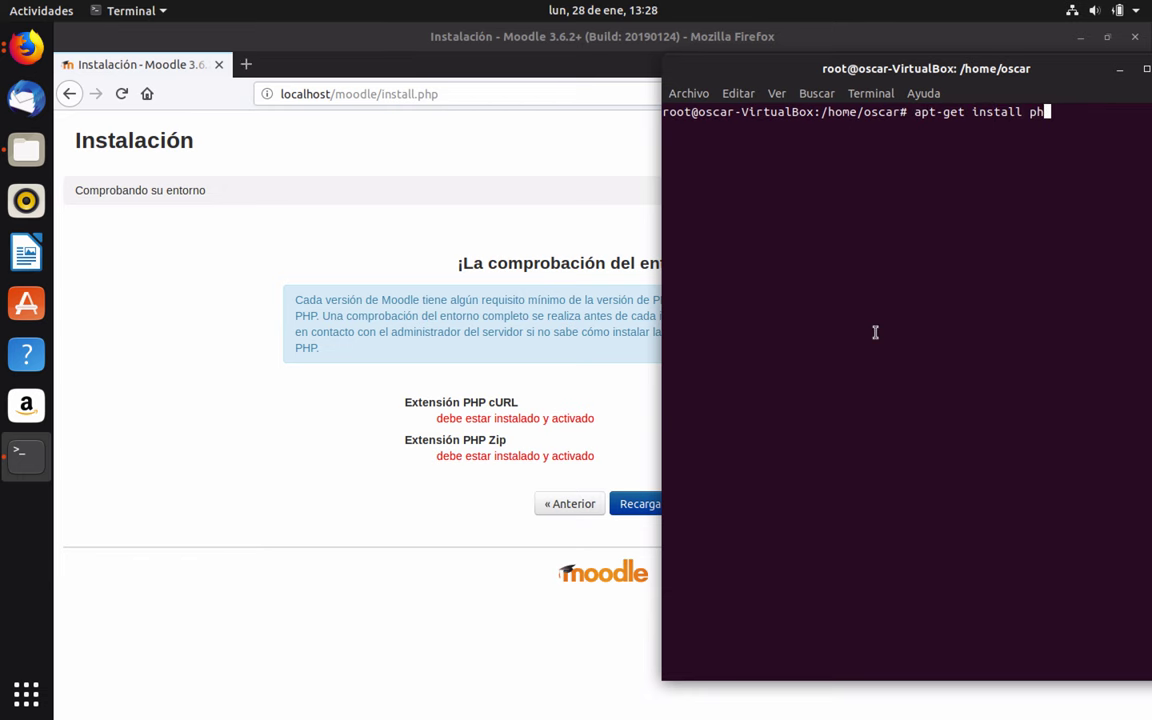
text(7.2-curl)
key(Return)
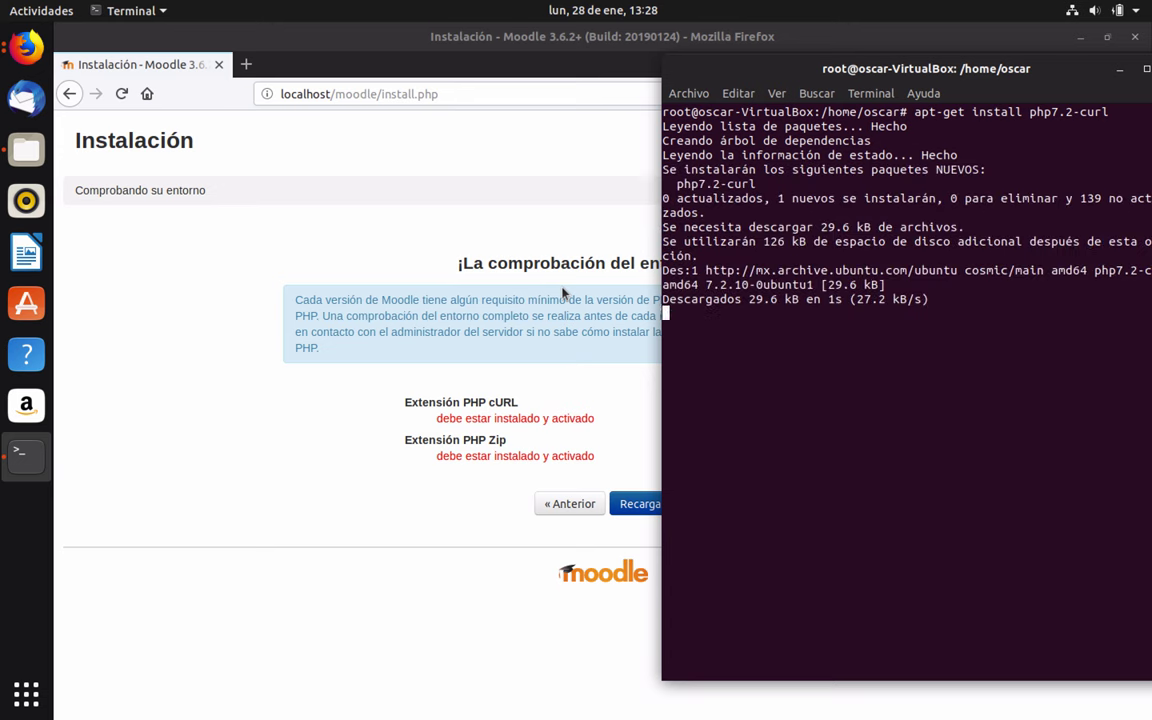
drag(773, 68, 705, 66)
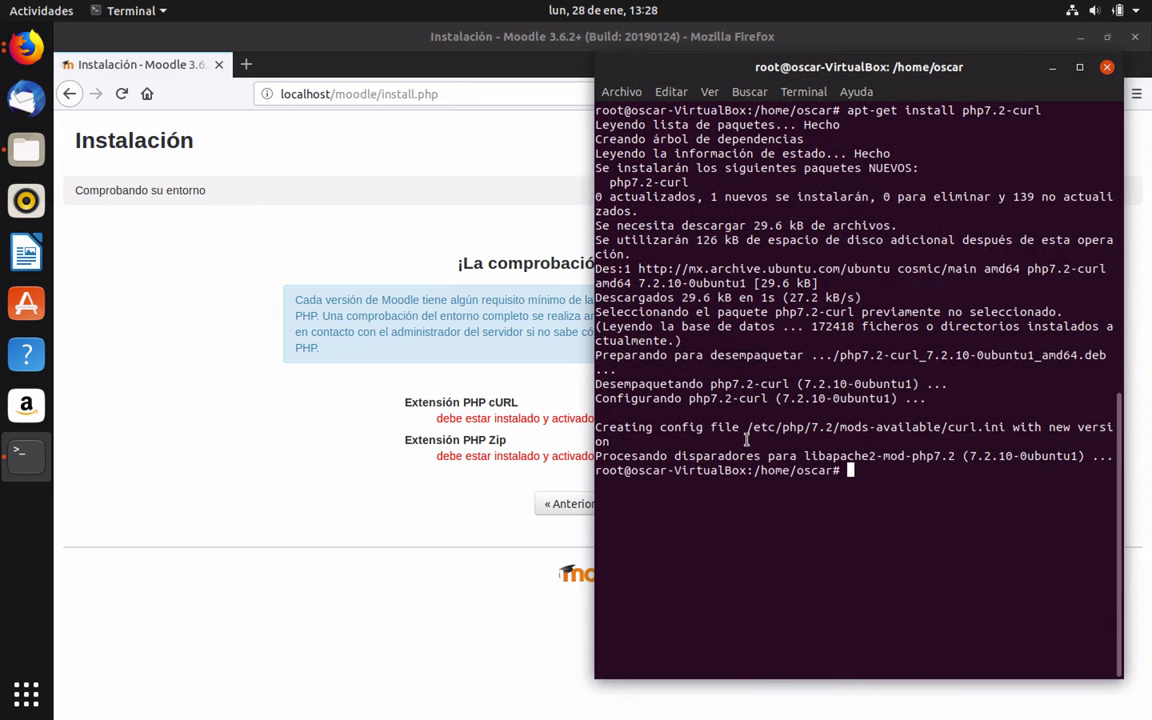
click(318, 160)
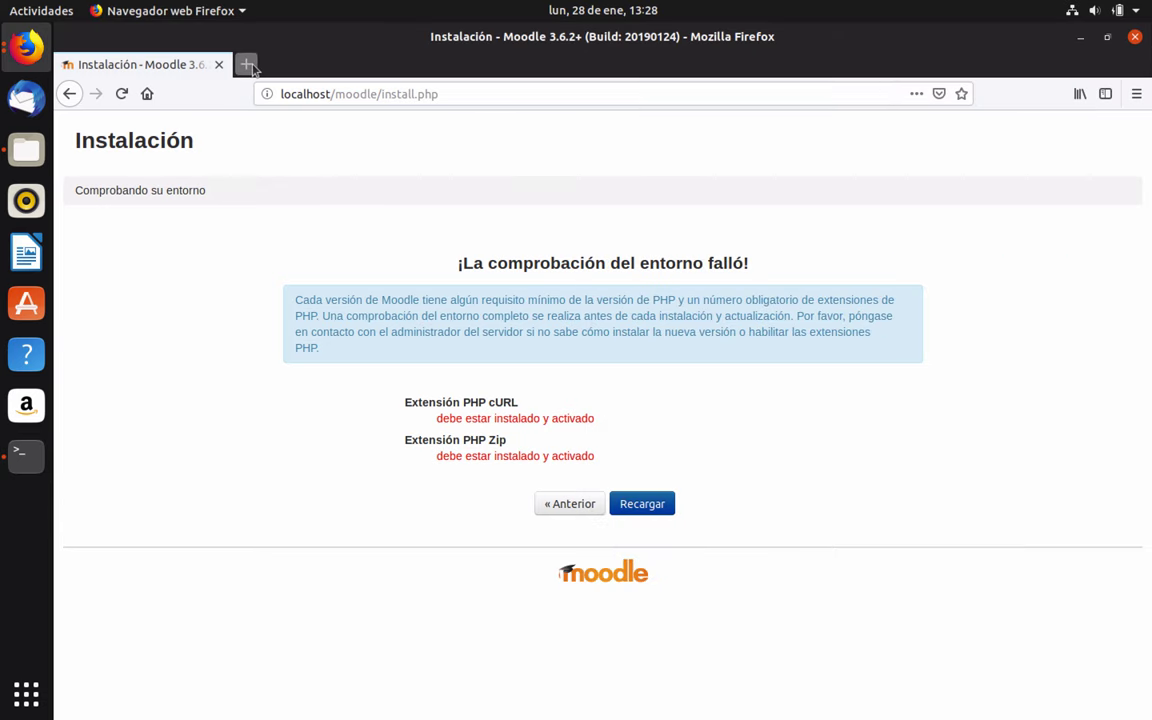
Reopen the localhost PHP info page in a new tab, then return to the Moodle installer tab
click(246, 64)
click(240, 323)
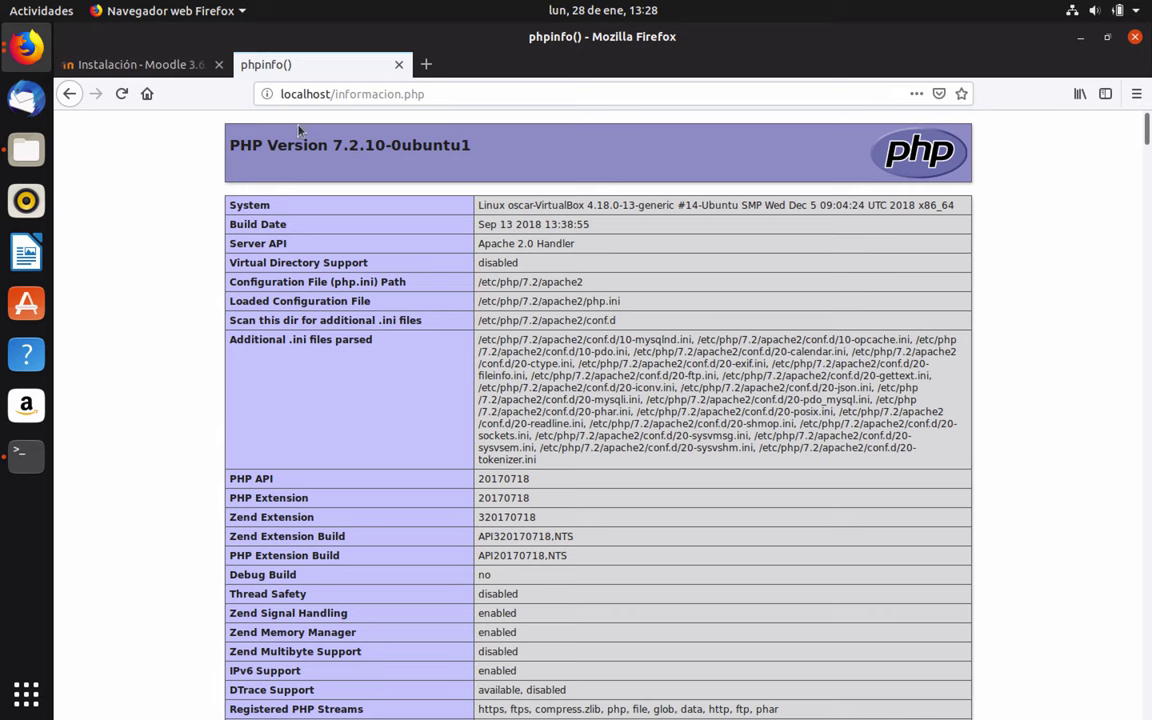
key(ctrl+Page_Up)
key(alt+Tab)
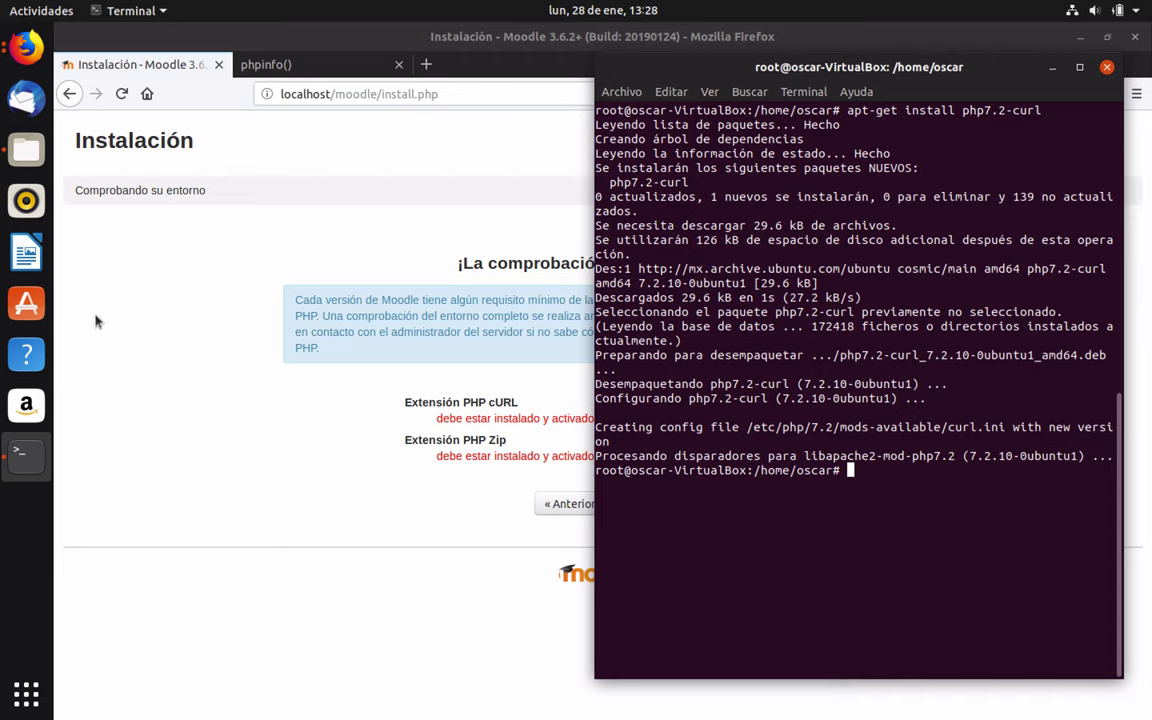
key(ctrl+Up)
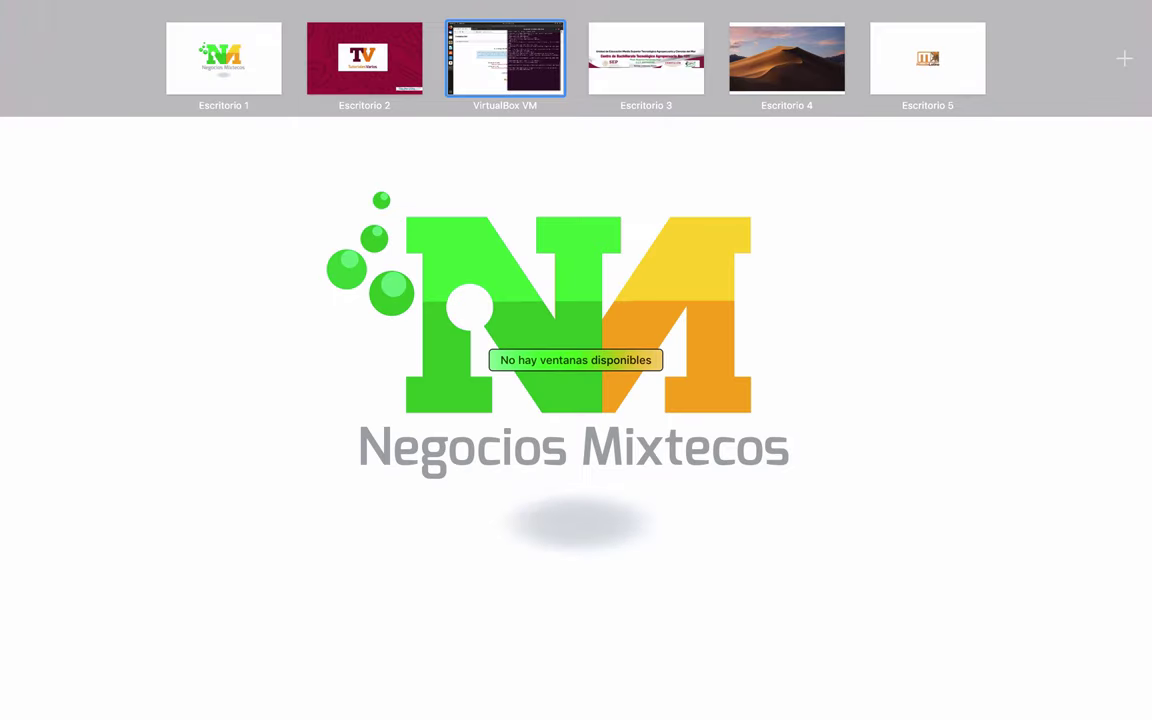
key(ctrl+Up)
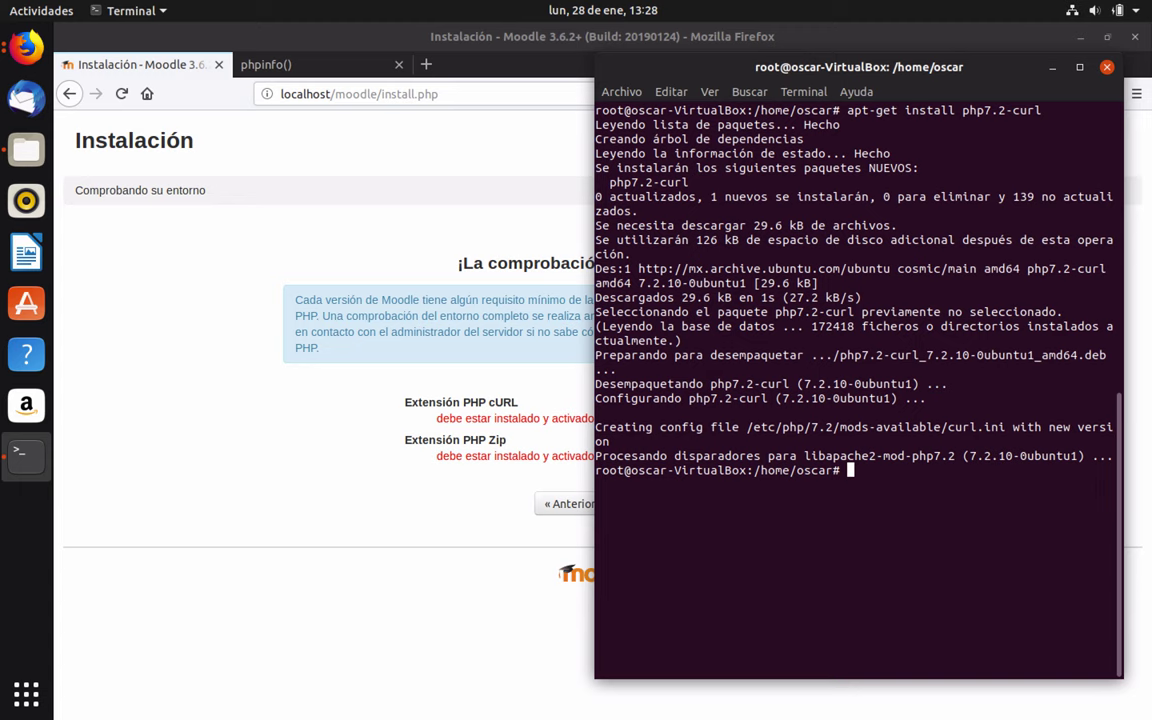
Run service apache2 restart and reload the environment check, leaving only PHP Zip missing
text(service apache2 restart)
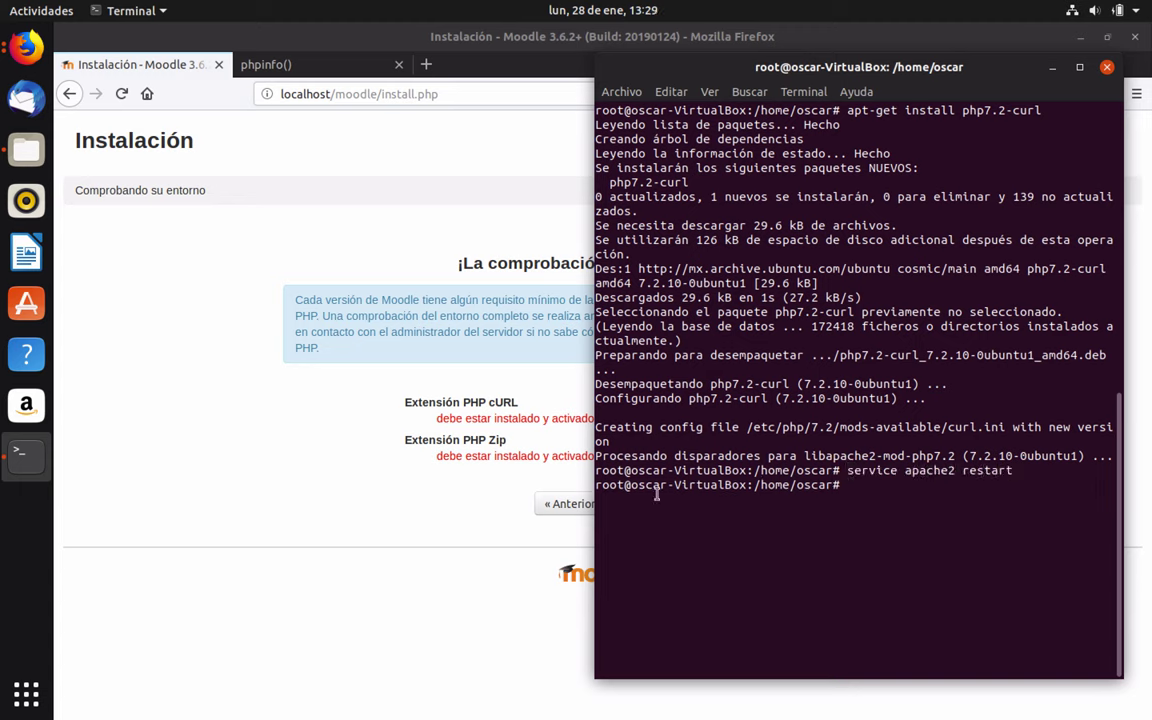
key(Return)
click(303, 447)
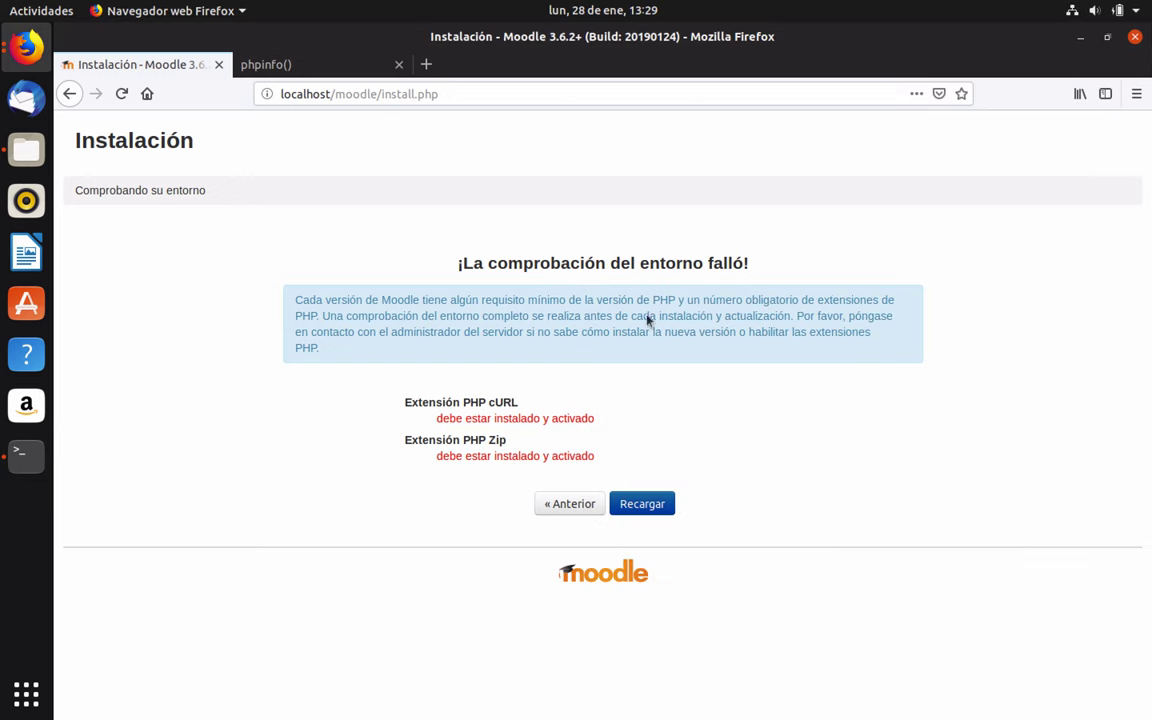
click(625, 503)
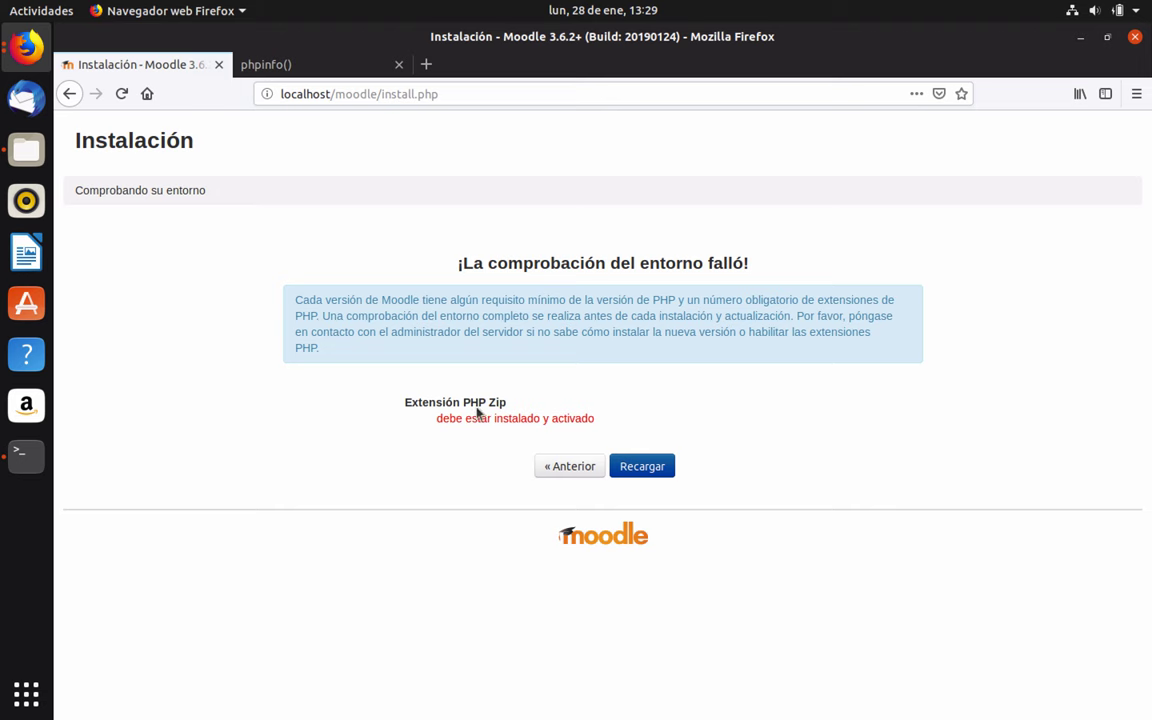
click(24, 450)
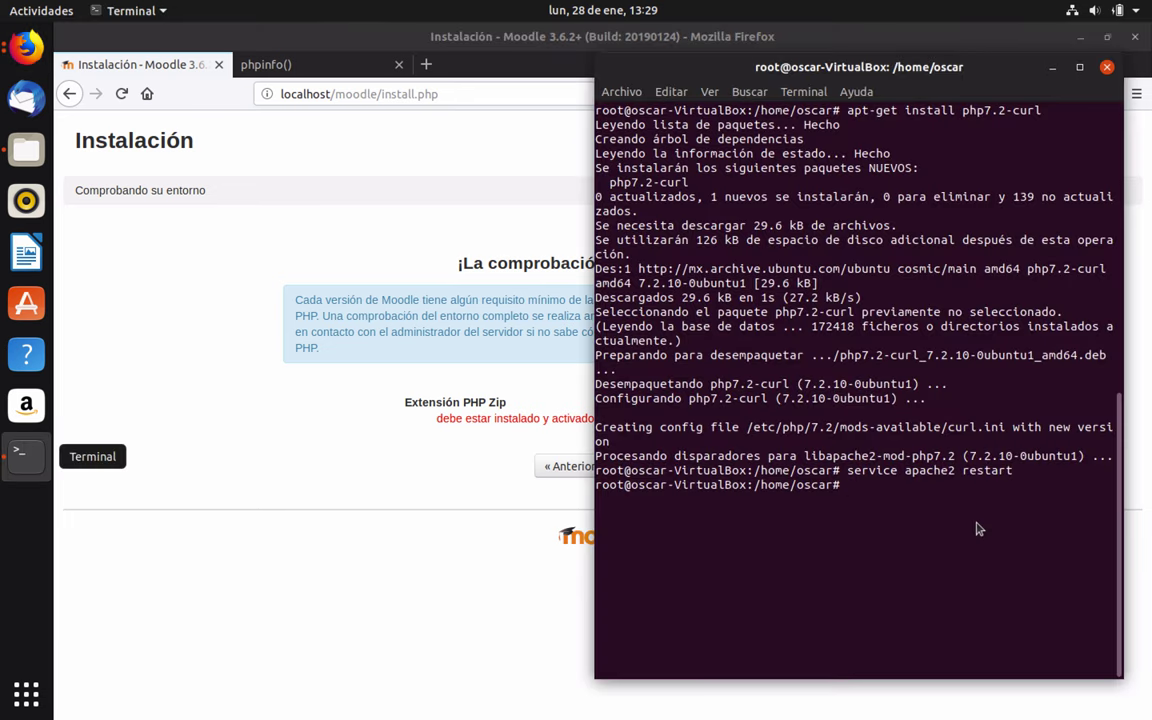
Install php7.2-zip, confirming with 's', then rerun service apache2 restart from history
text(apt-get install p)
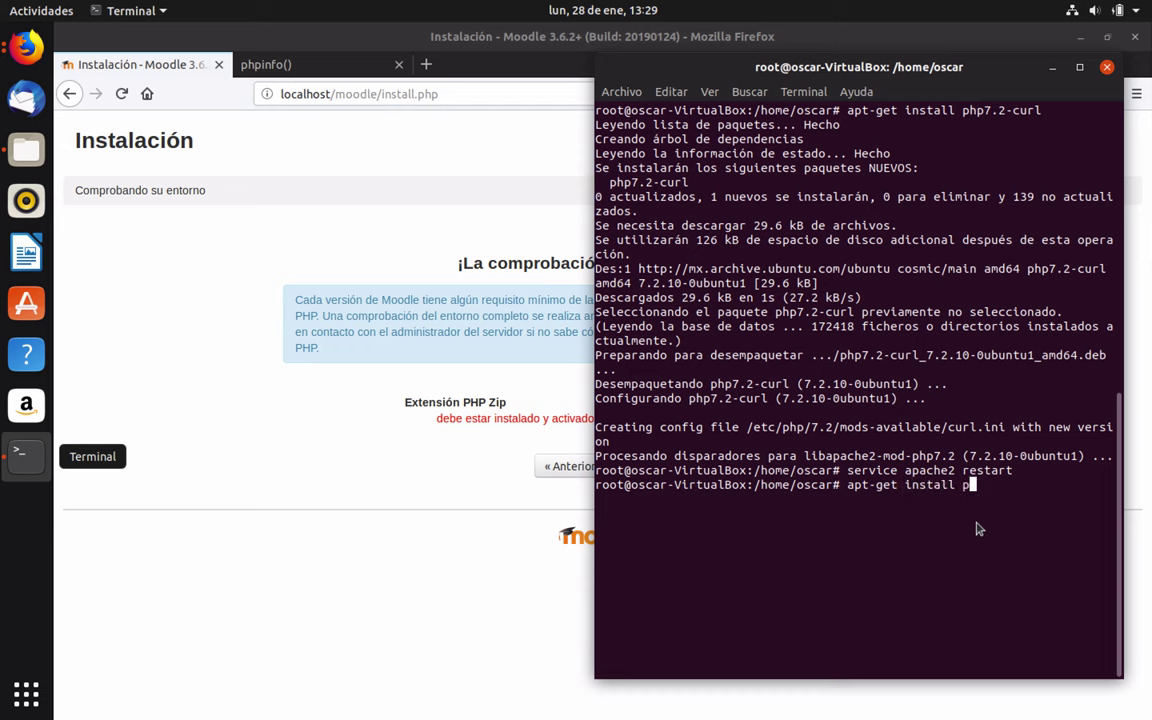
text(hp7.2-zip)
key(Return)
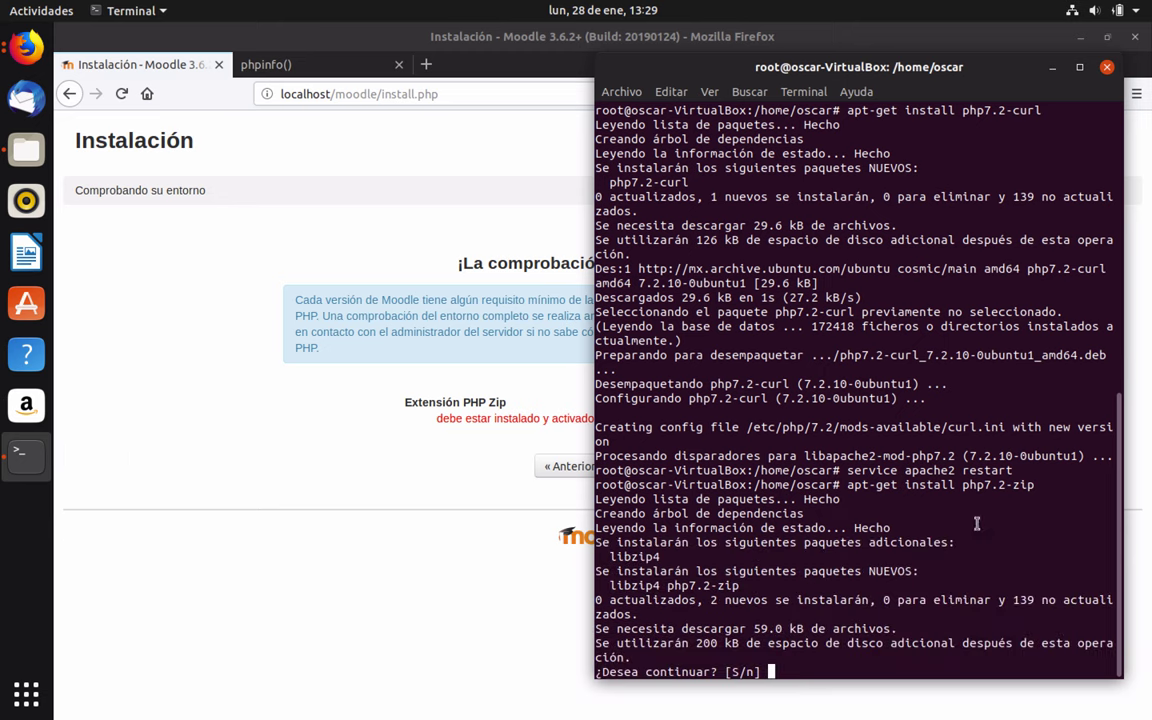
text(s)
key(Return)
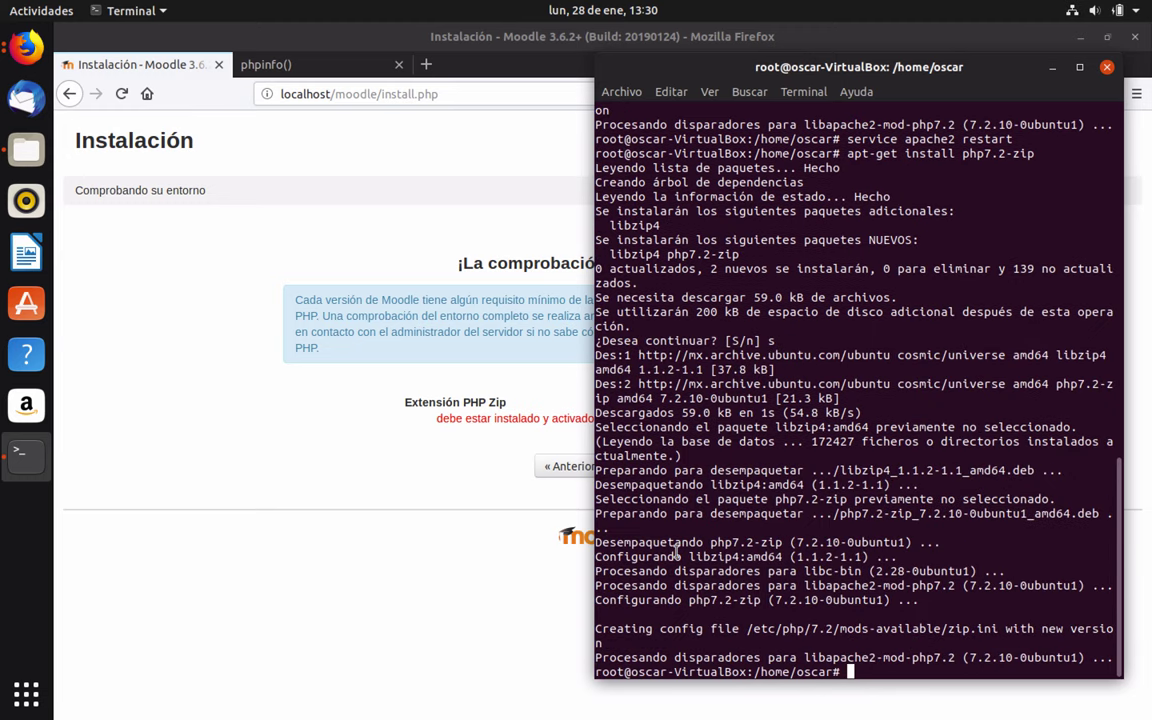
key(Up)
key(Up)
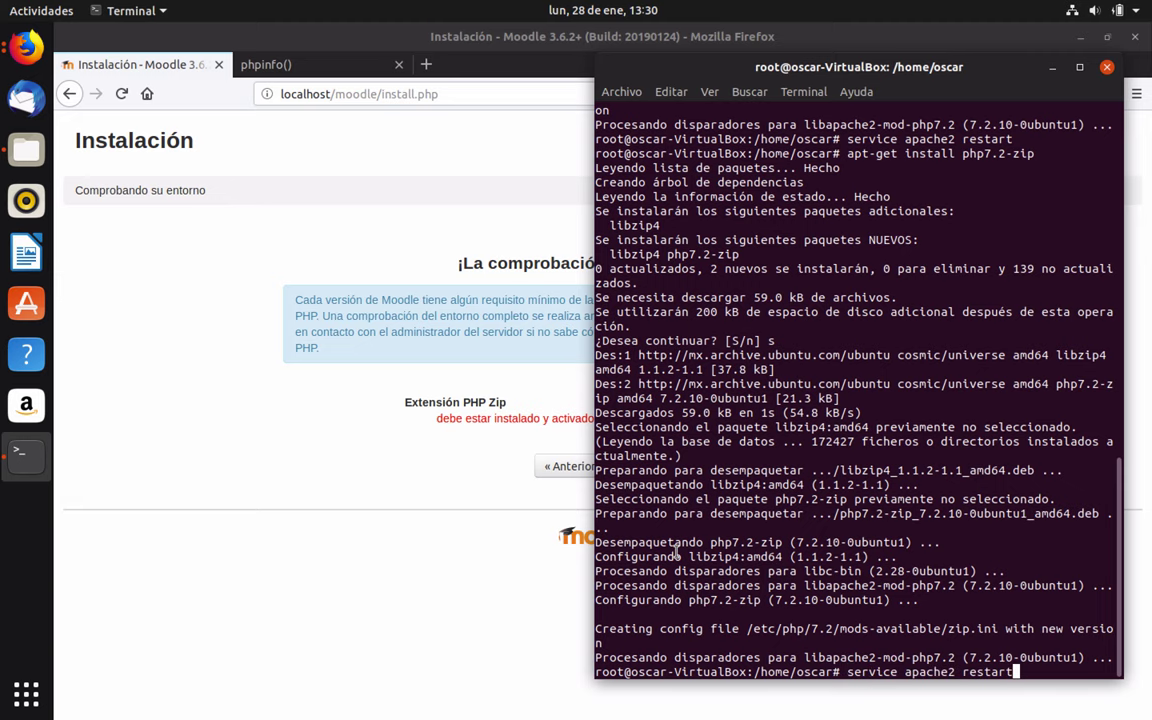
key(Return)
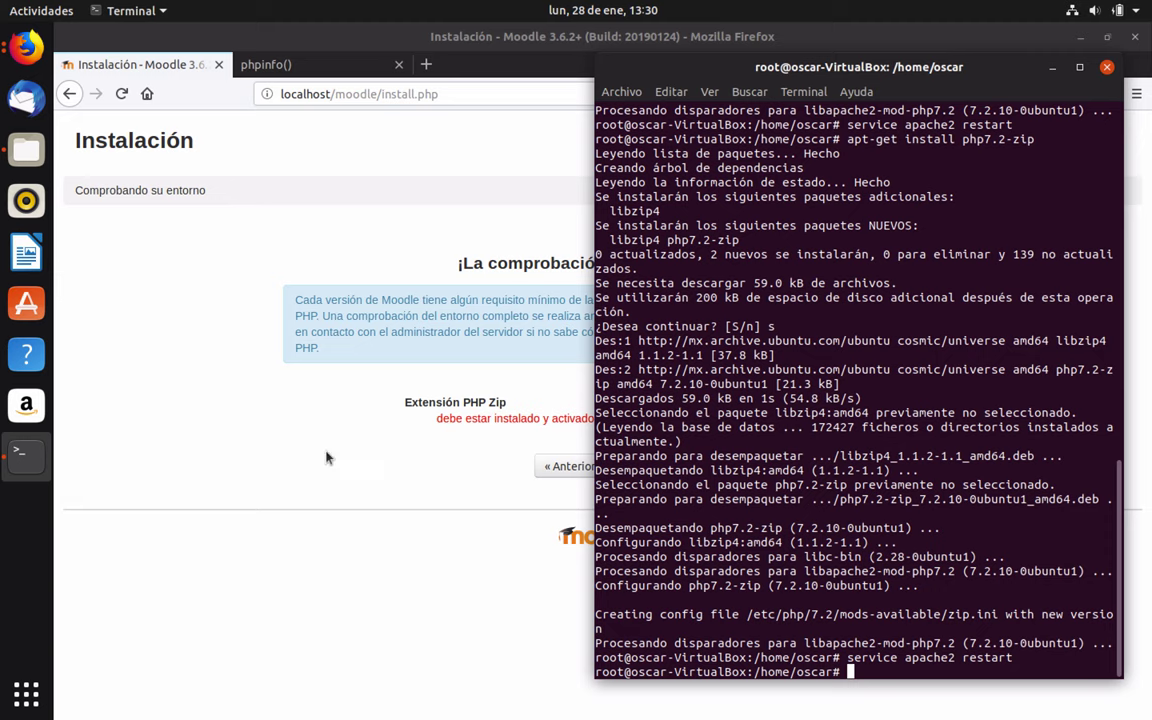
click(326, 458)
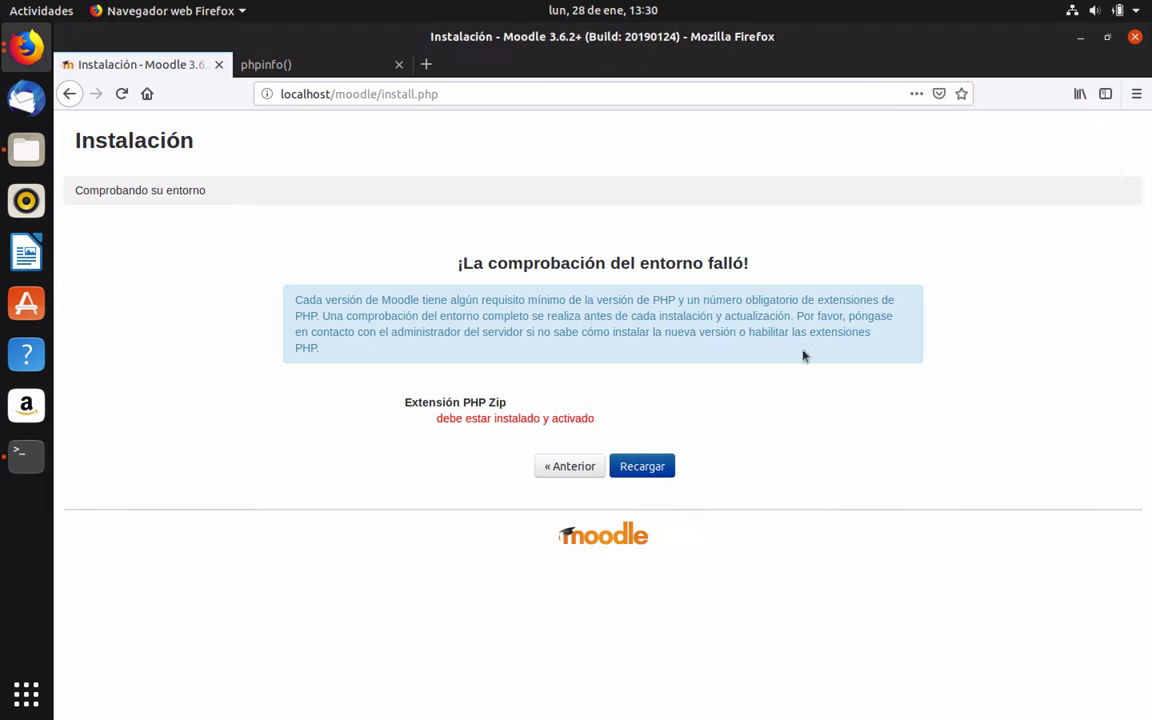
Rerun the environment check and accept the default paths, with data directory /var/www/moodledata
click(641, 466)
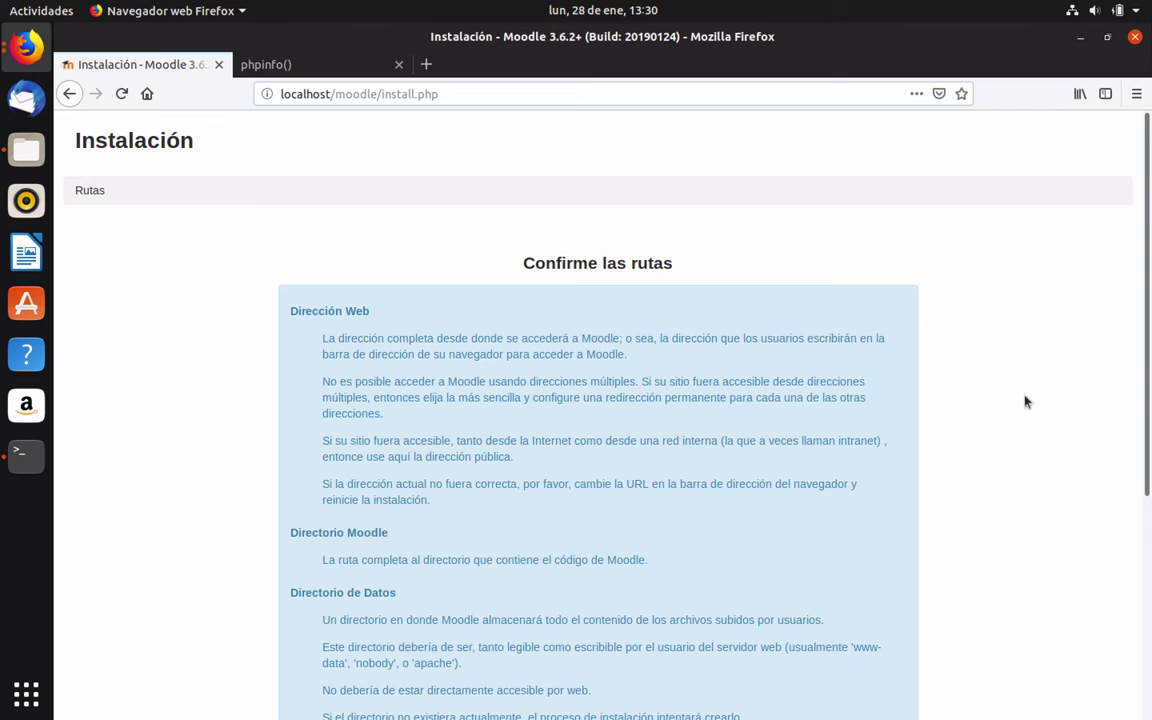
scroll(671, 302, down, 1)
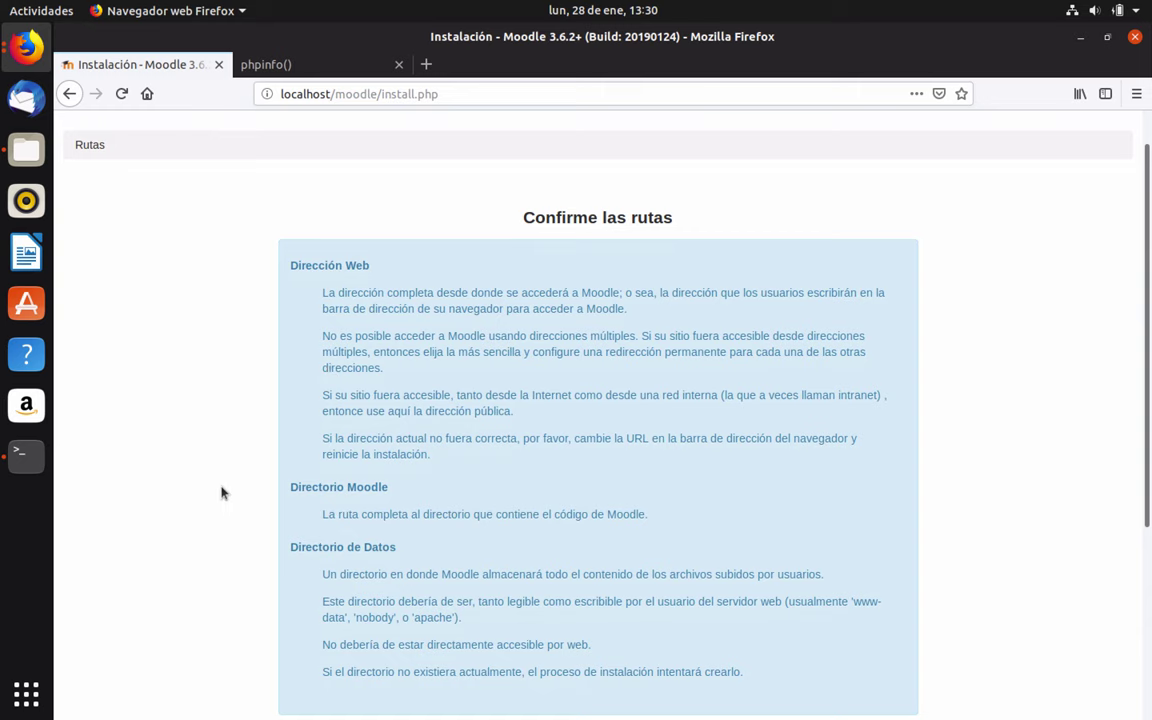
scroll(222, 492, down, 2)
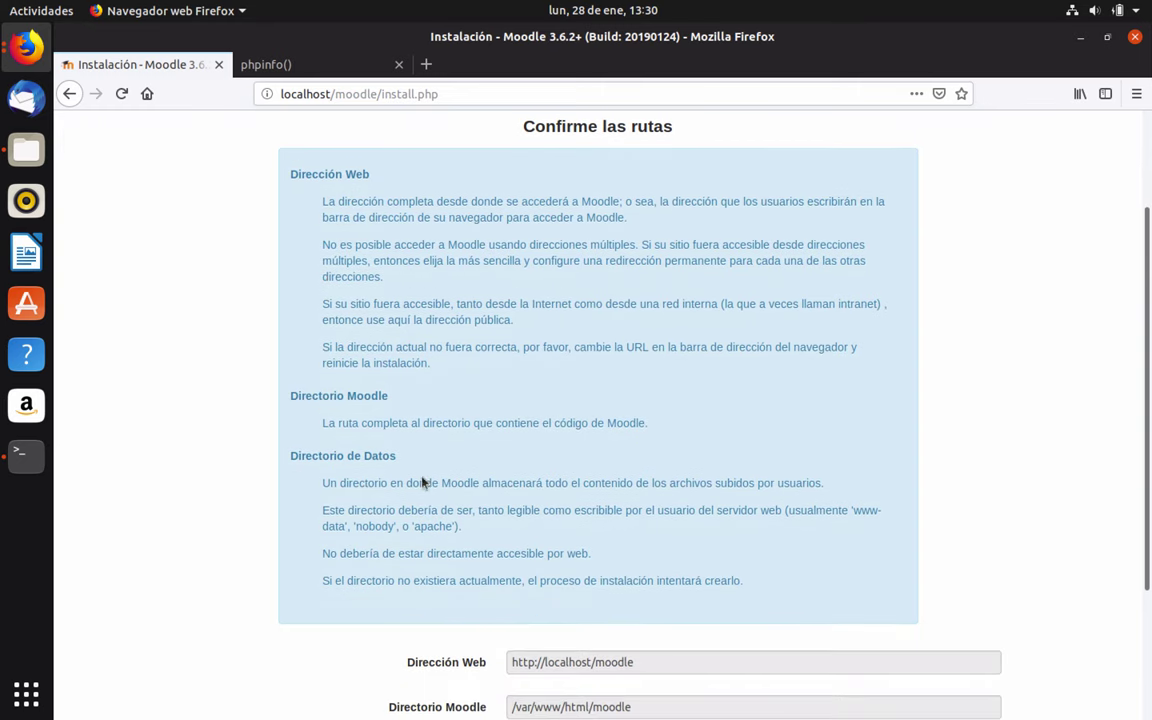
scroll(239, 501, down, 4)
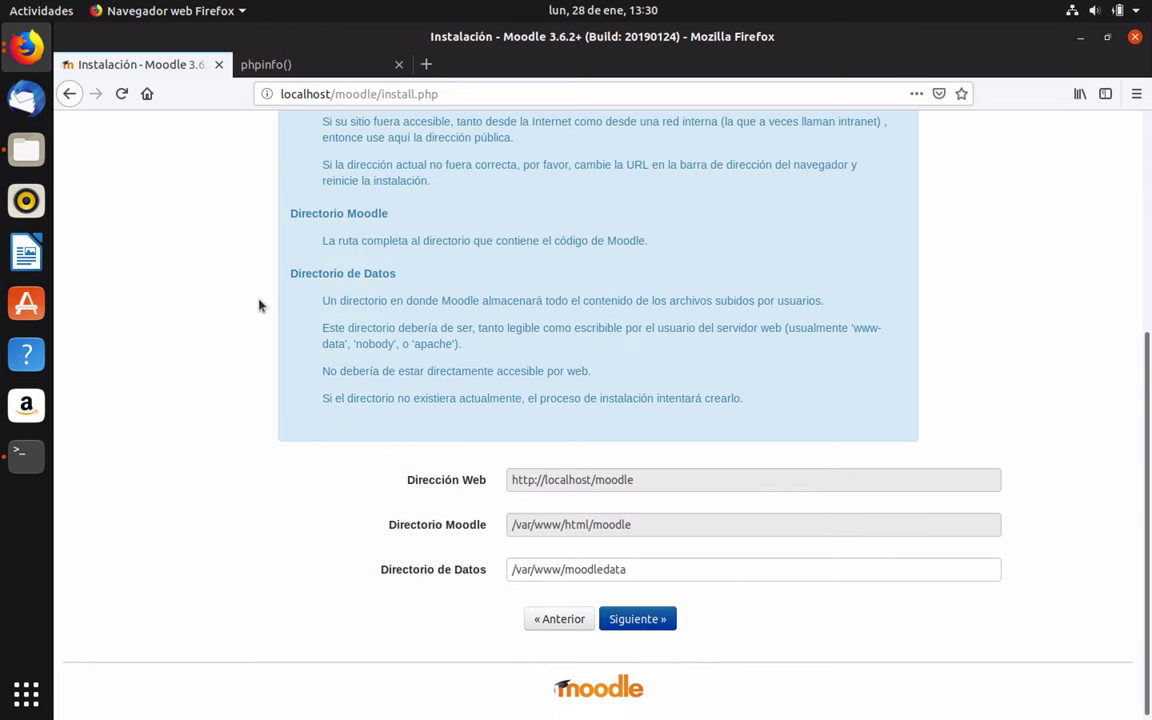
click(619, 621)
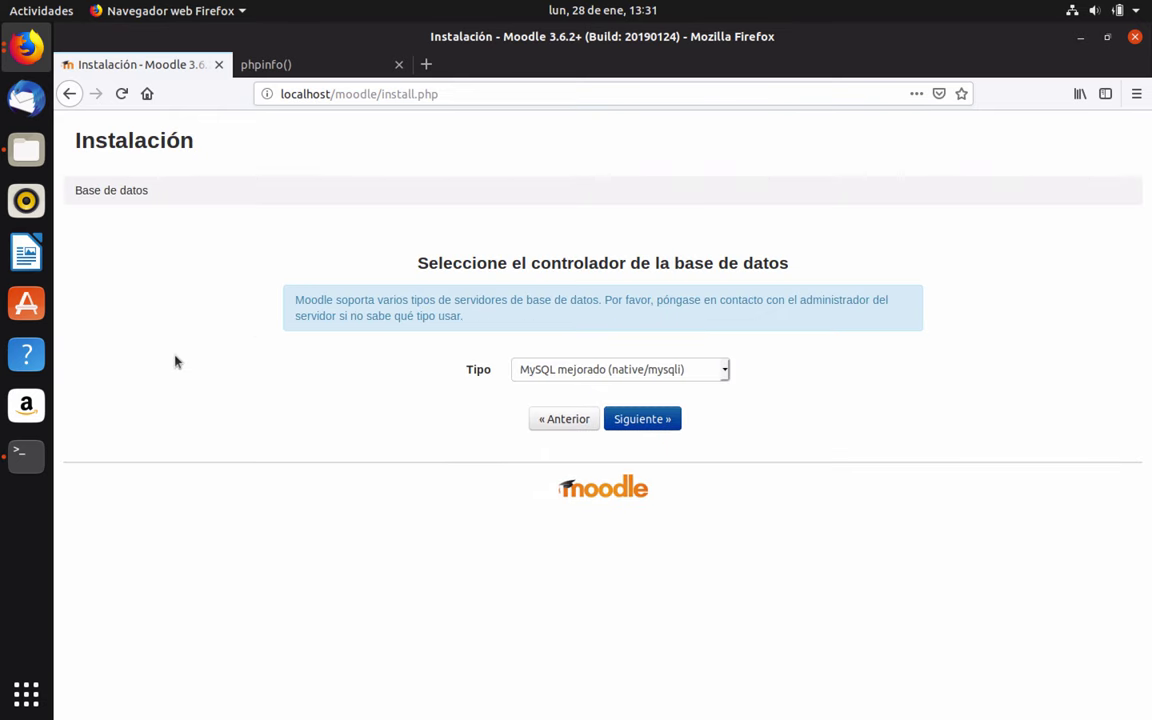
Keep MySQL mejorado (native/mysqli) as the database driver and continue to the database settings
click(725, 370)
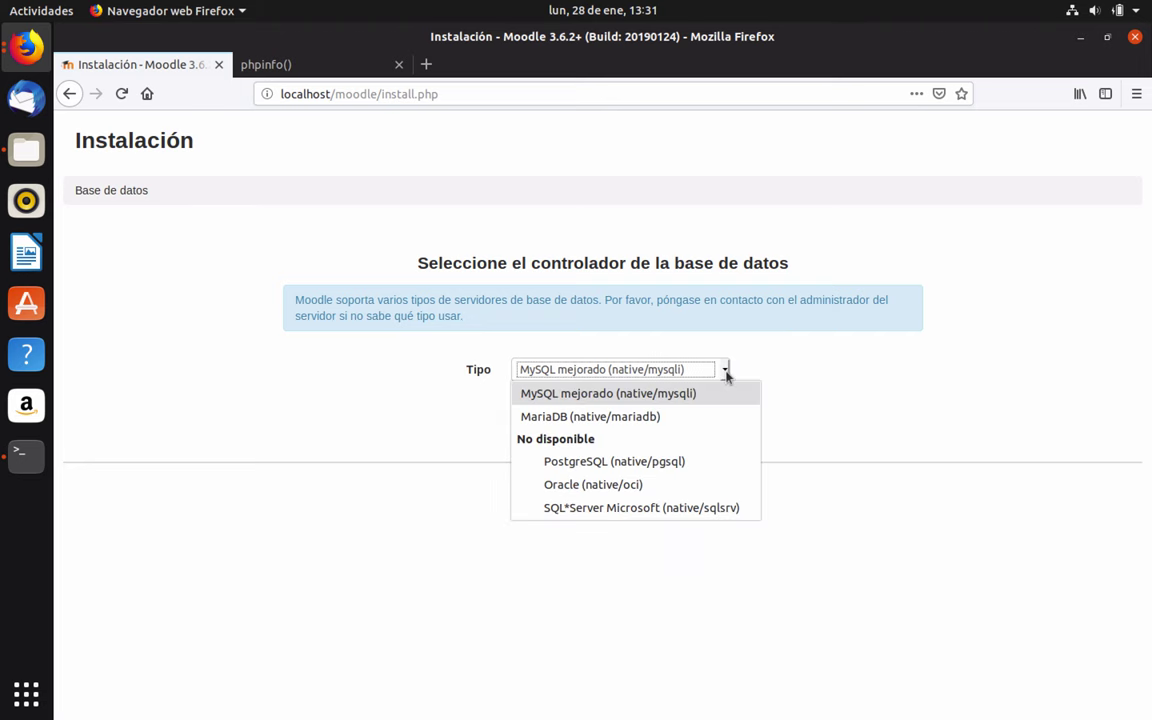
click(610, 395)
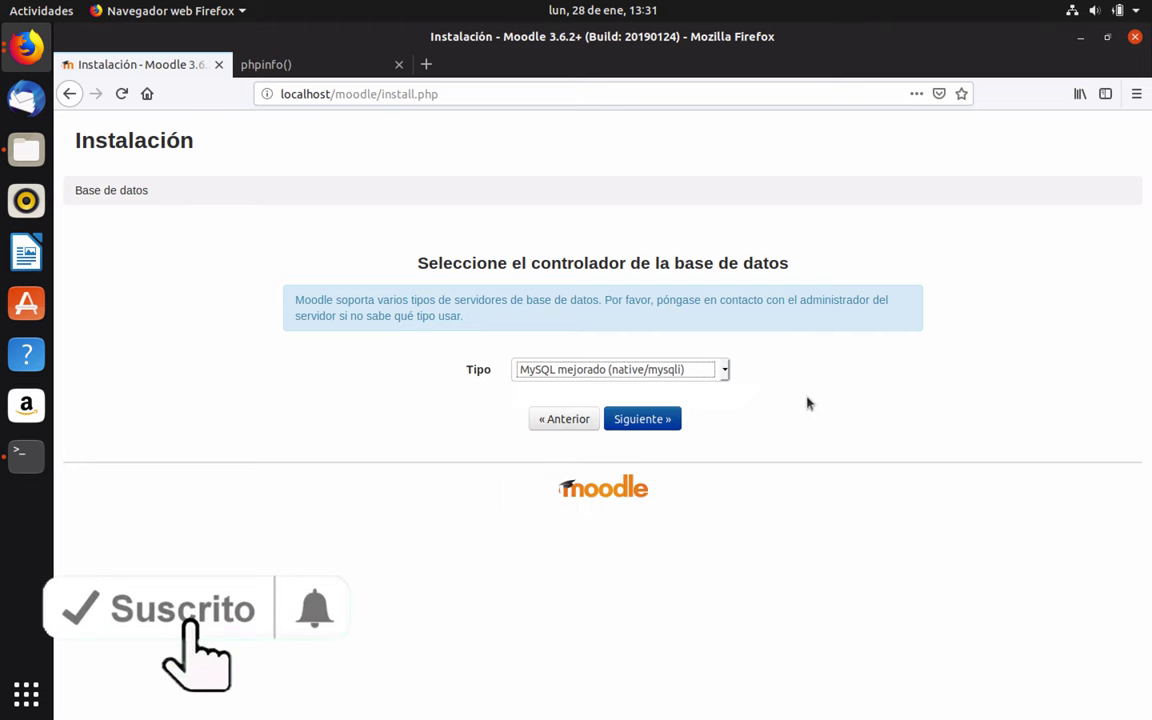
click(669, 421)
scroll(195, 435, down, 3)
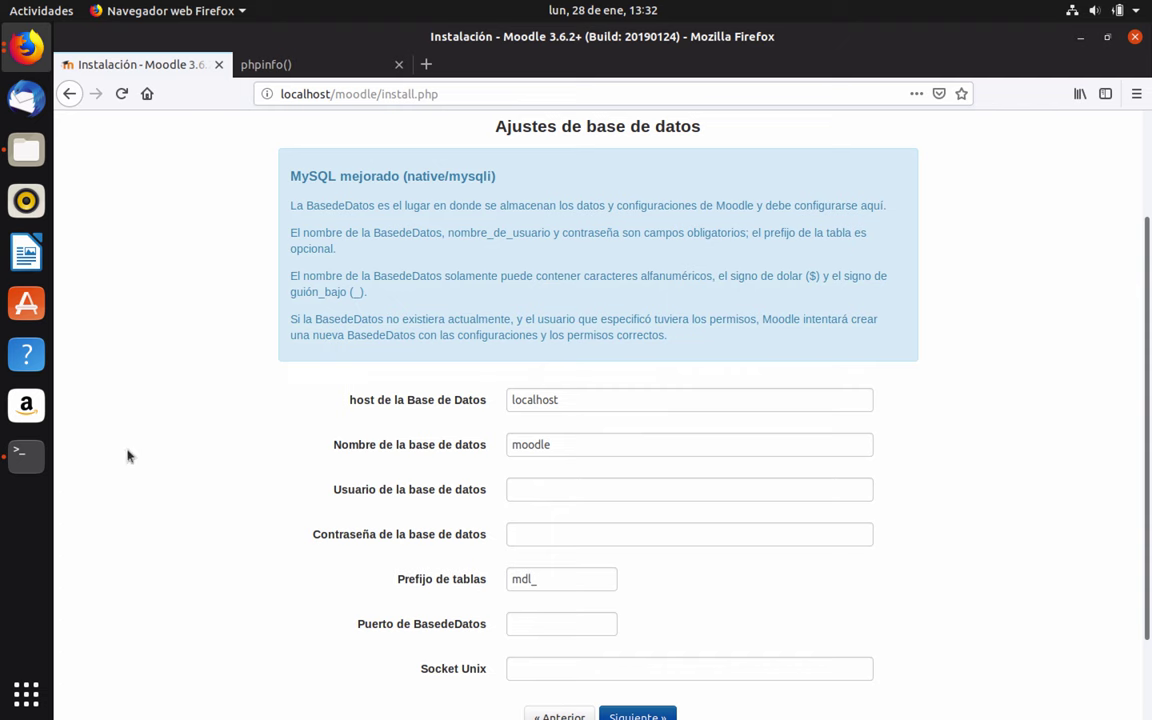
click(26, 455)
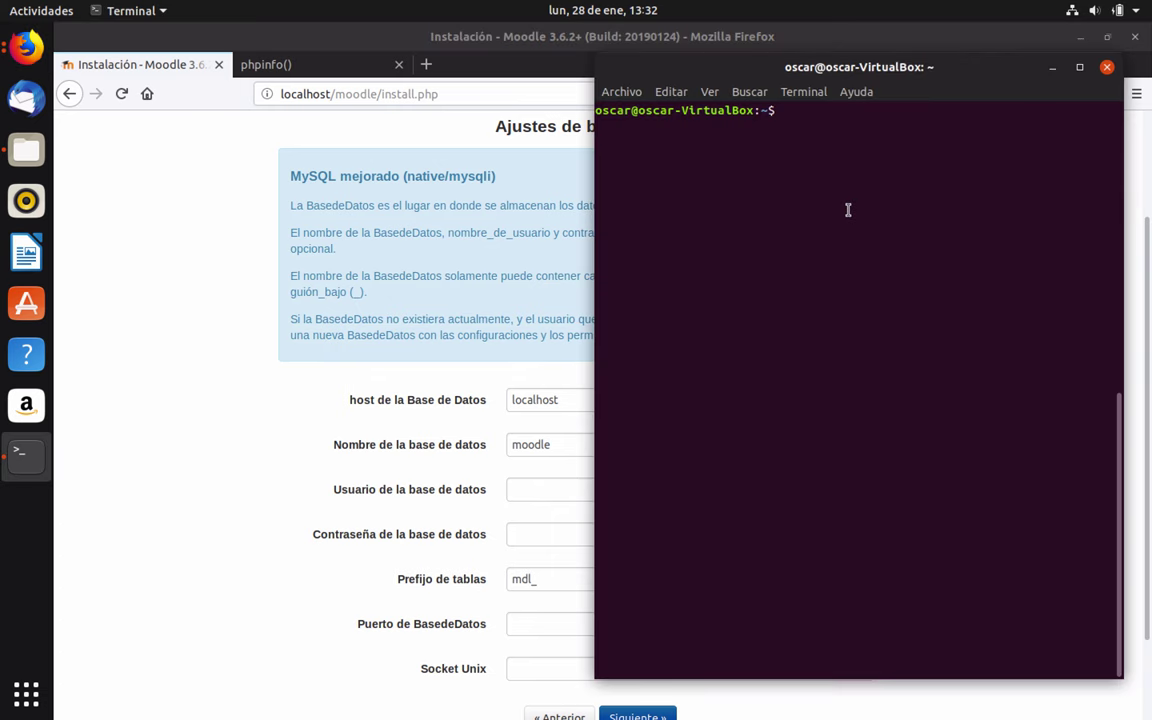
Log into MySQL on localhost as the database user and type CREATE DATABASE suscribete;
text(mysql -u arturo -h localhost)
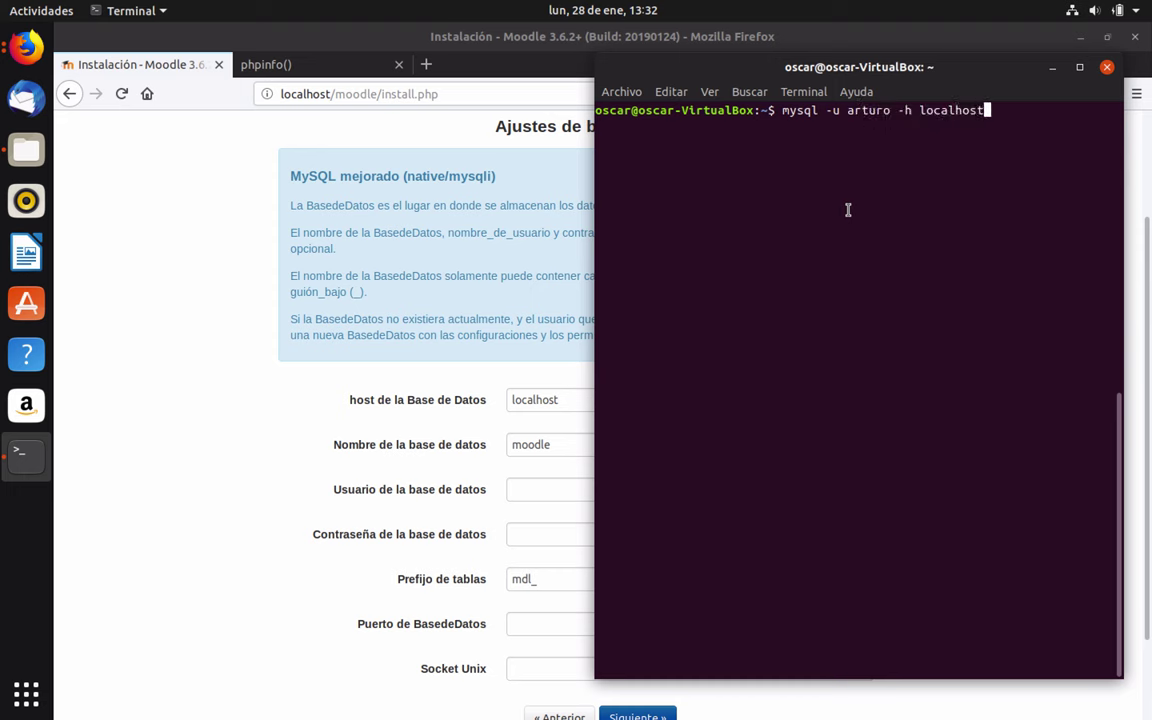
text( -p)
key(Return)
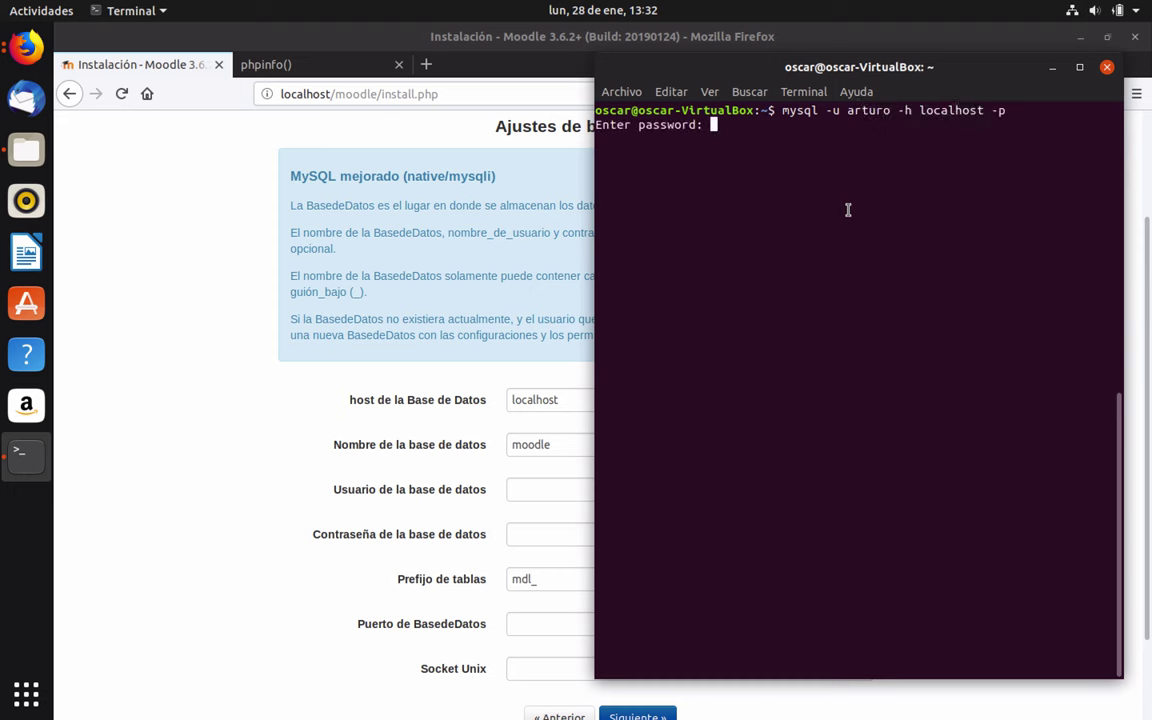
key(Return)
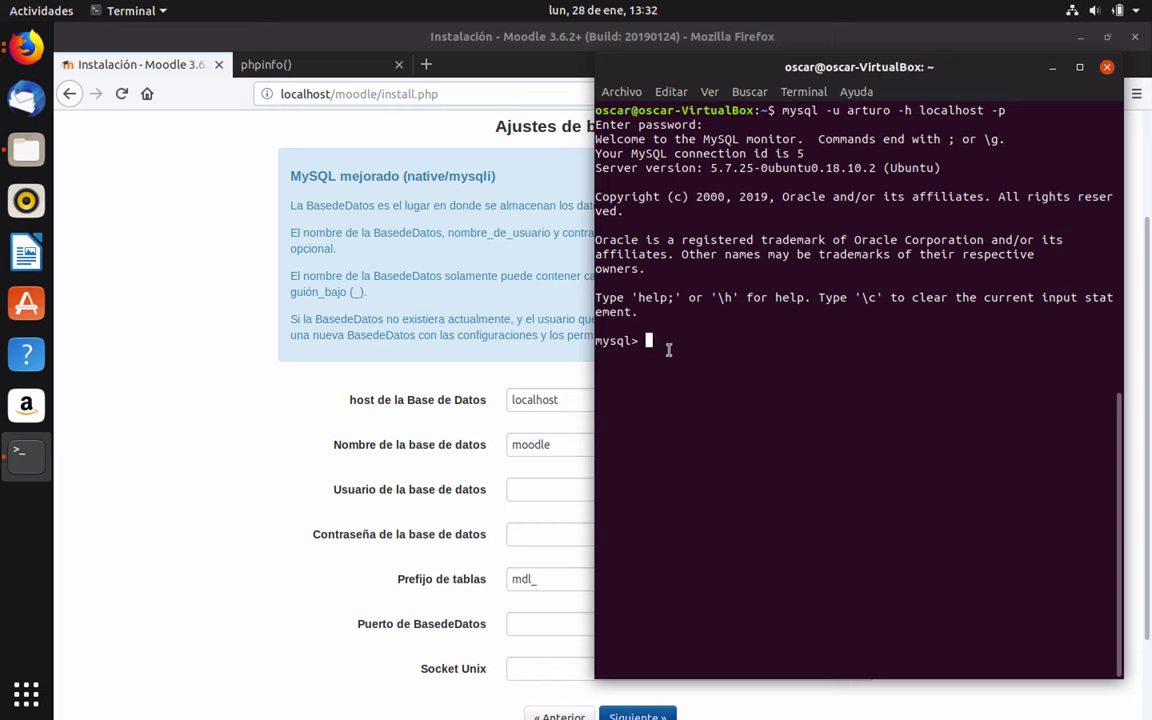
text(CREATE DATABASE suscribete;)
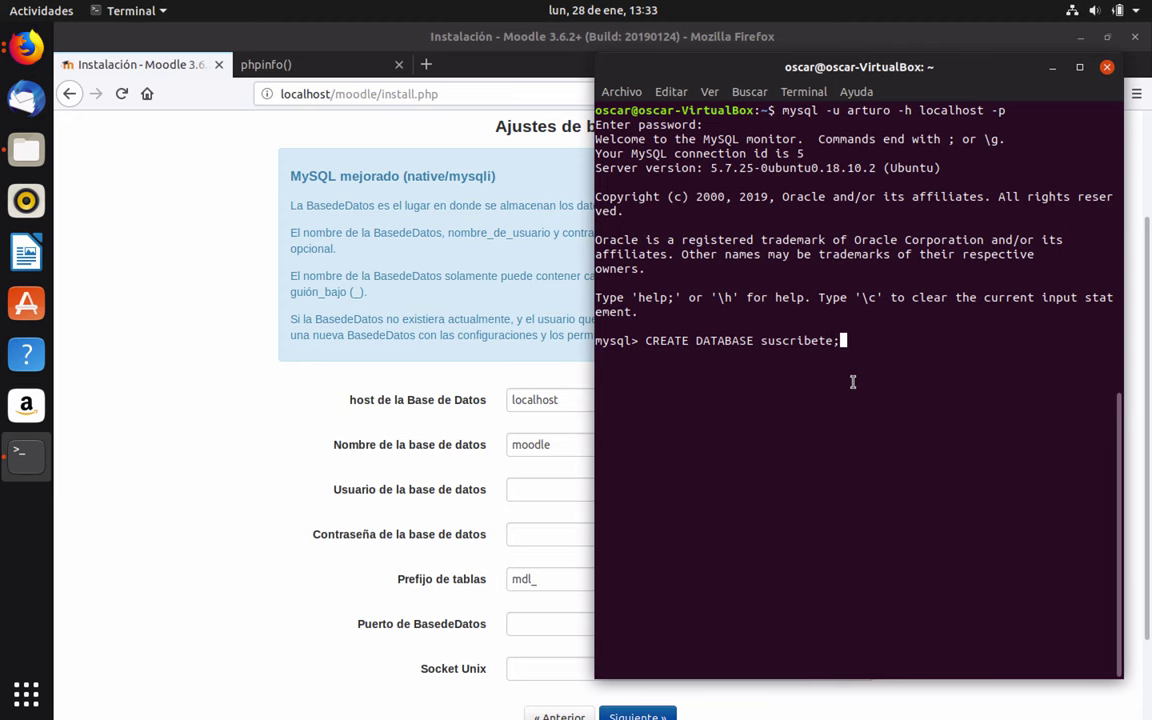
click(375, 463)
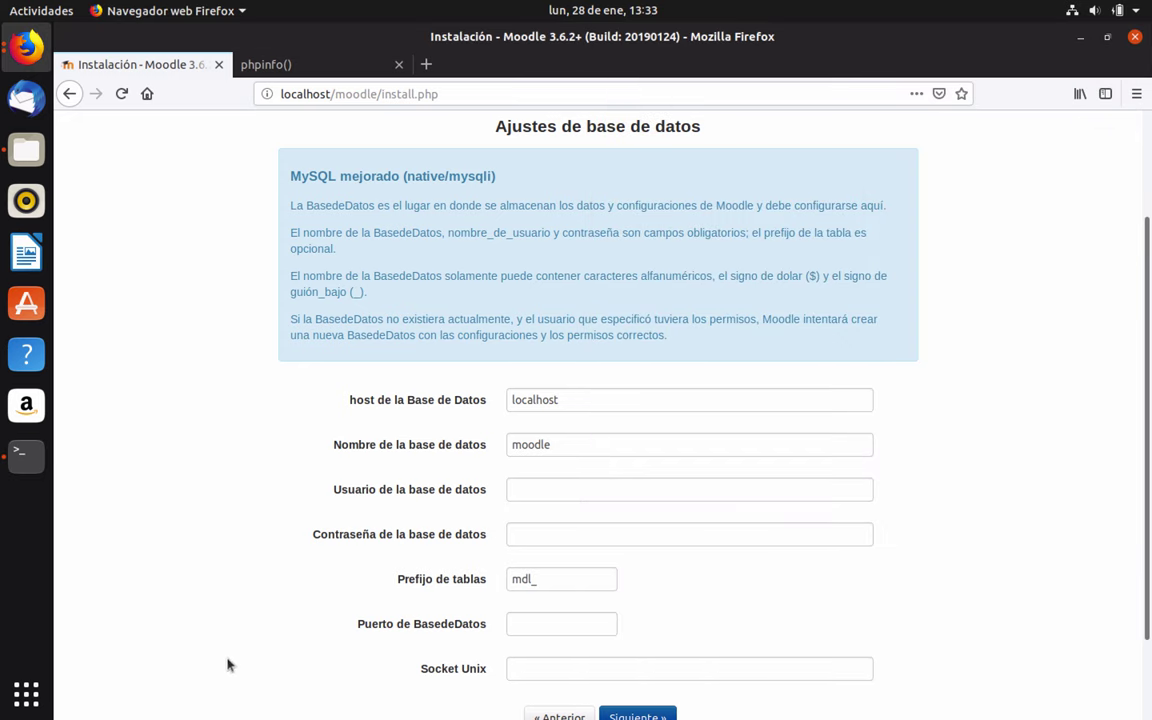
Change the database name from moodle to suscribete, enter the database user and password, and submit
mouse_move(275, 685)
double_click(525, 444)
text(suscribete)
click(590, 487)
text(arturo)
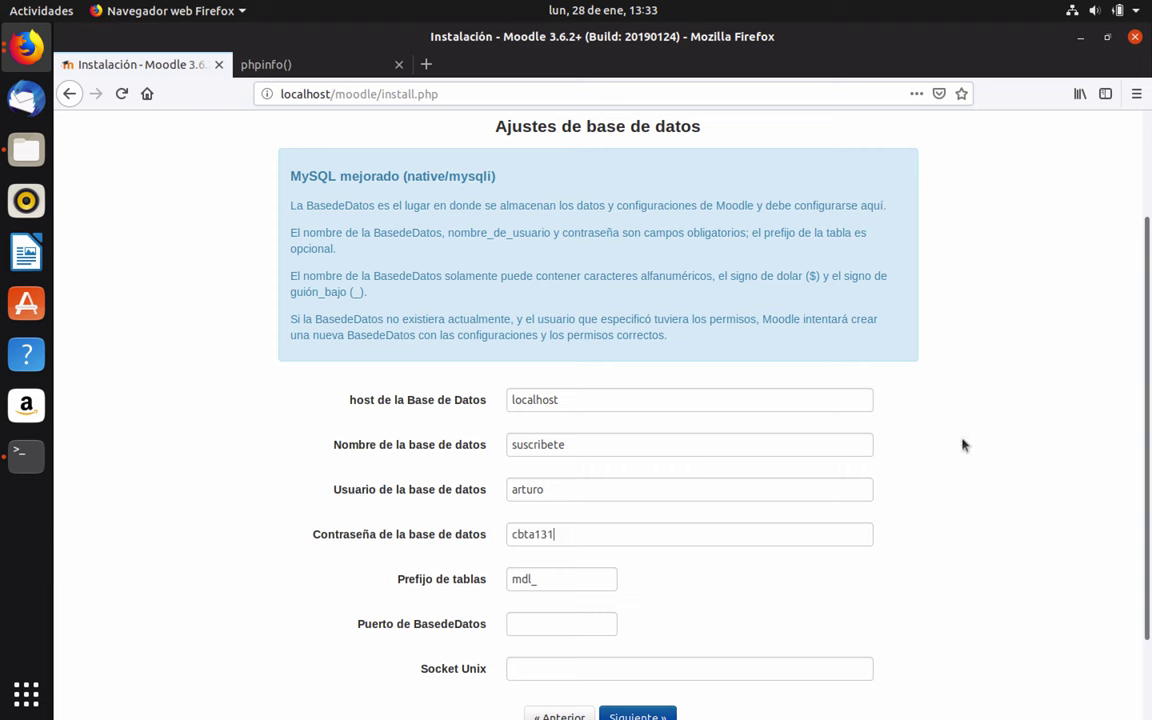
scroll(300, 540, down, 2)
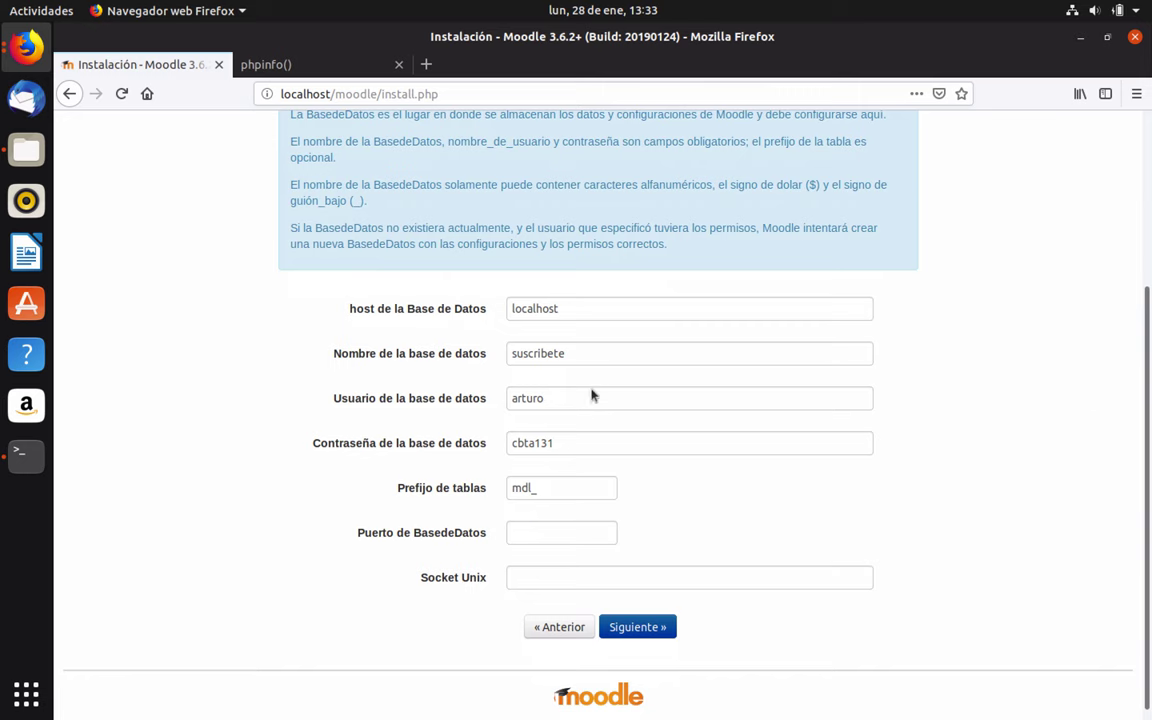
scroll(829, 621, up, 2)
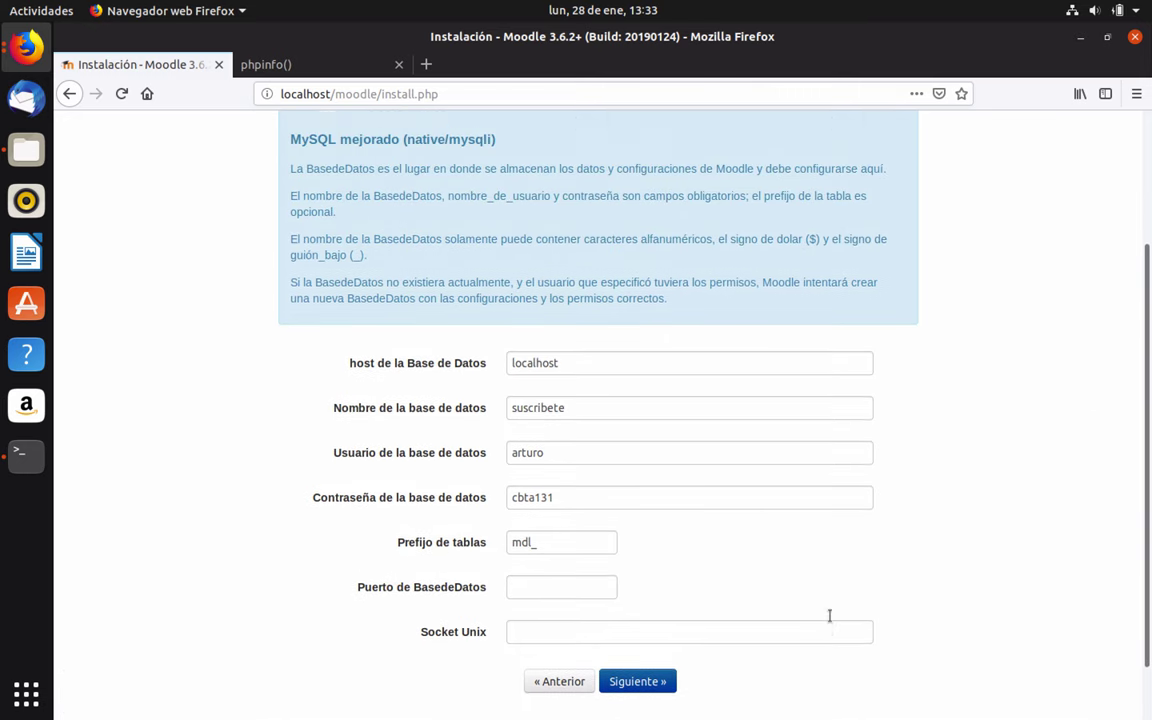
scroll(829, 619, down, 1)
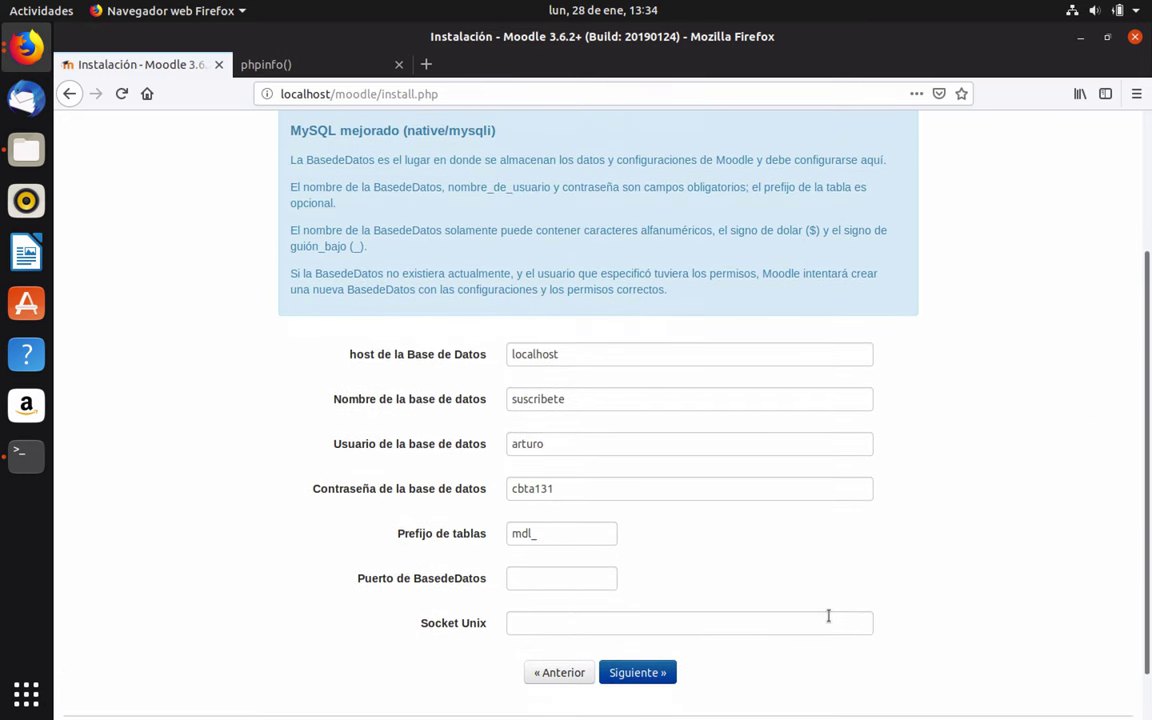
click(650, 673)
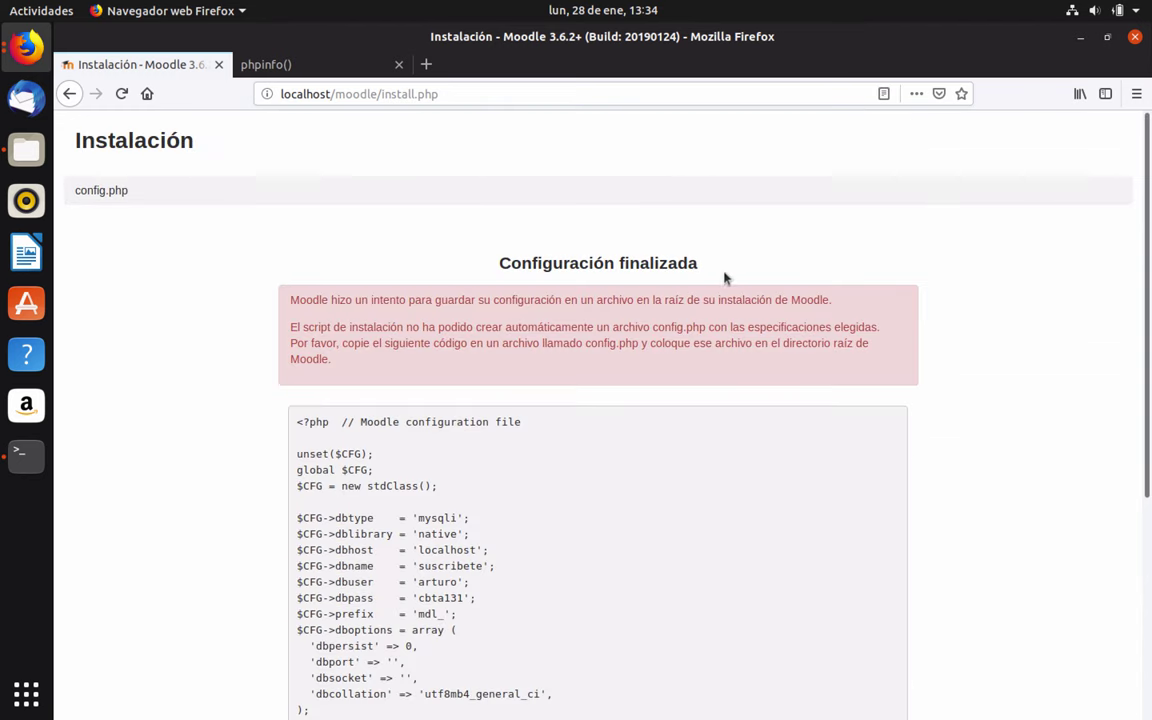
Select and copy the generated config.php code from the Configuración finalizada page
scroll(380, 330, down, 3)
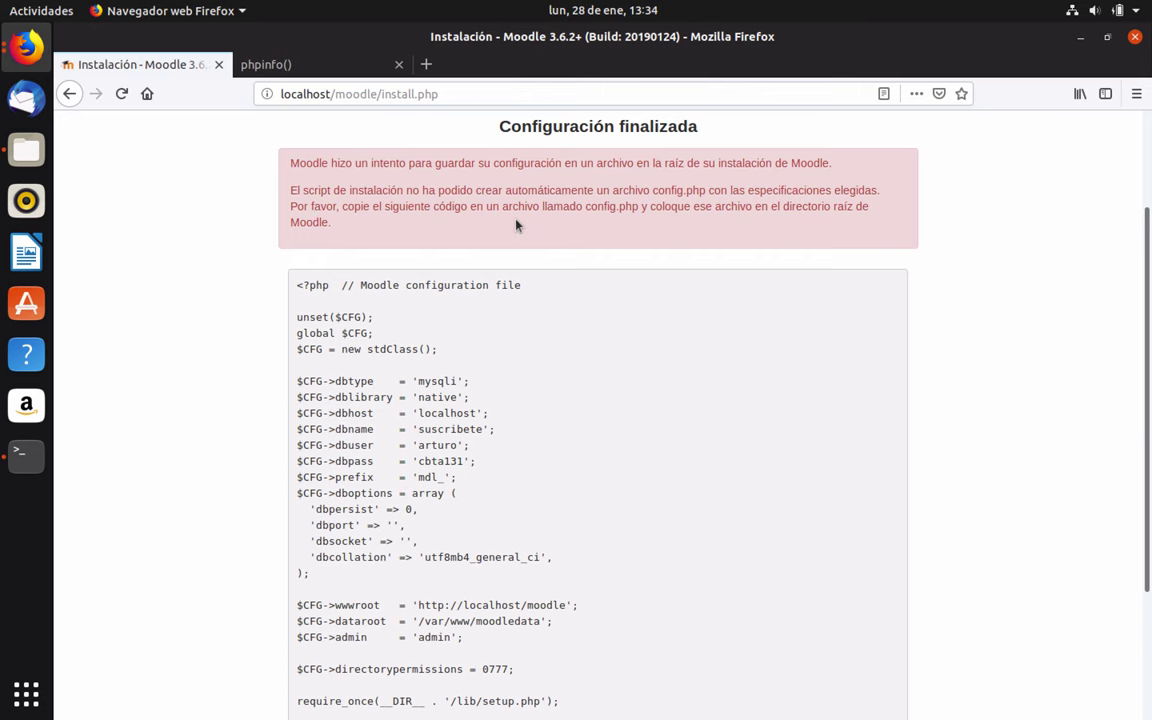
scroll(517, 225, down, 1)
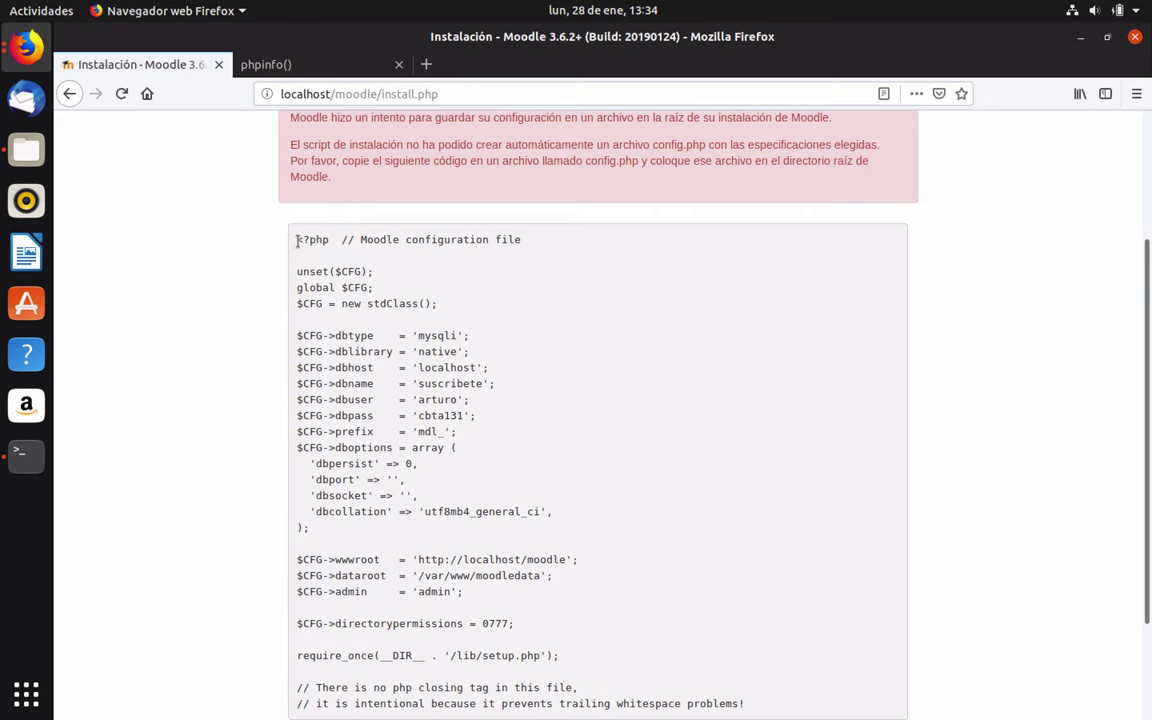
drag(294, 236, 645, 527)
key(ctrl+c)
click(645, 527)
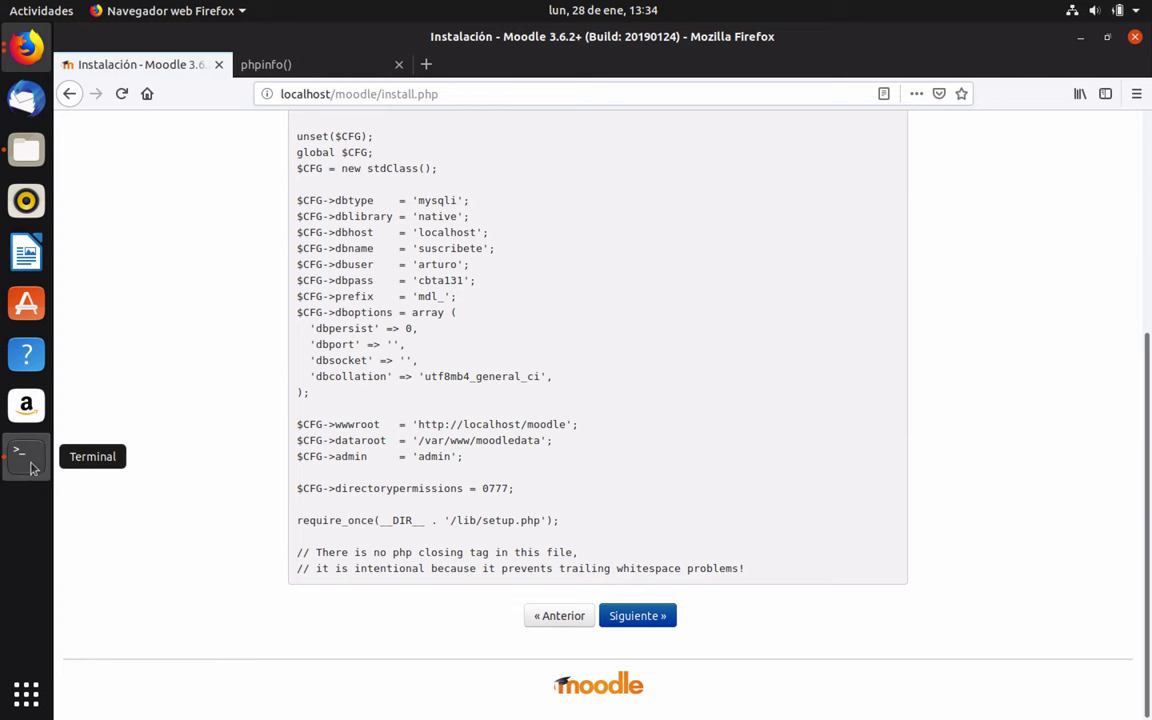
click(26, 455)
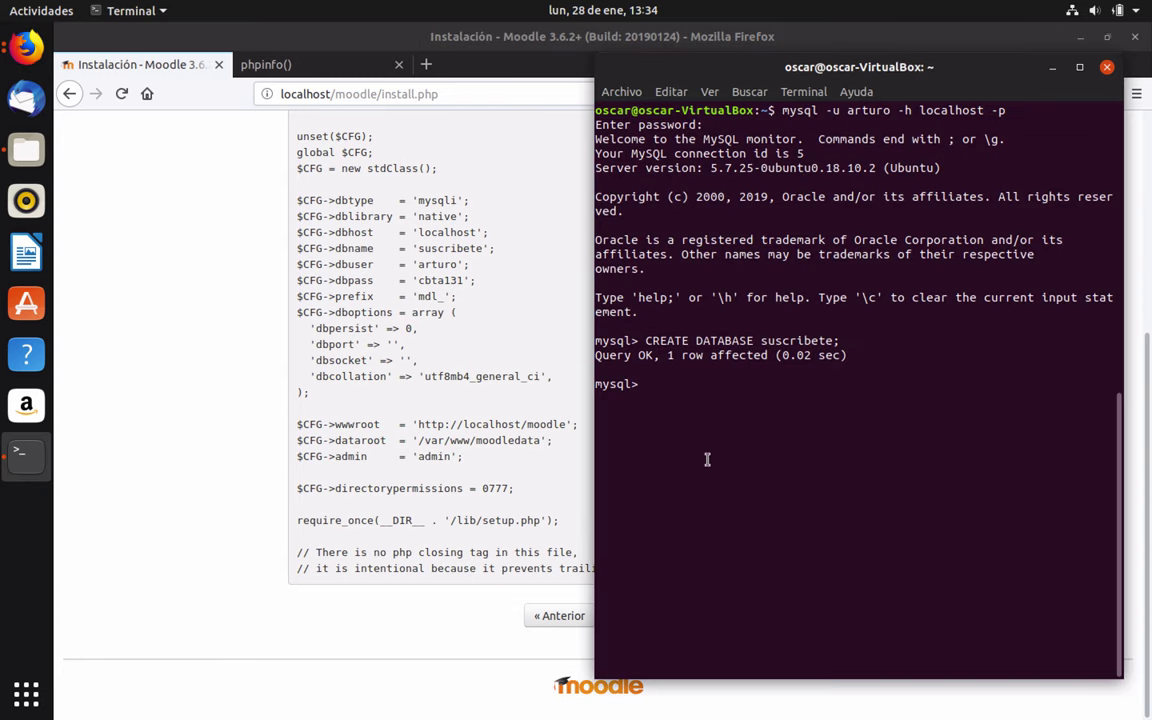
Exit MySQL, launch gedit and paste the copied Moodle config code into a new document
text(exit)
key(Return)
key(ctrl+l)
text(gedi)
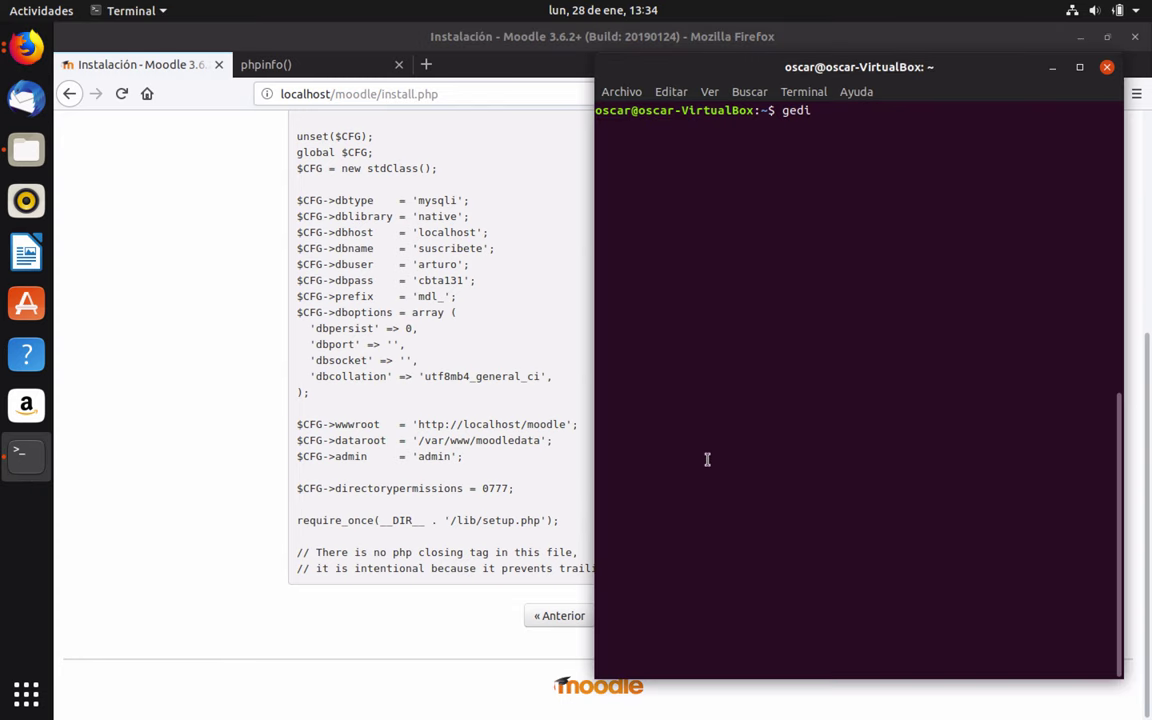
text(t)
key(Return)
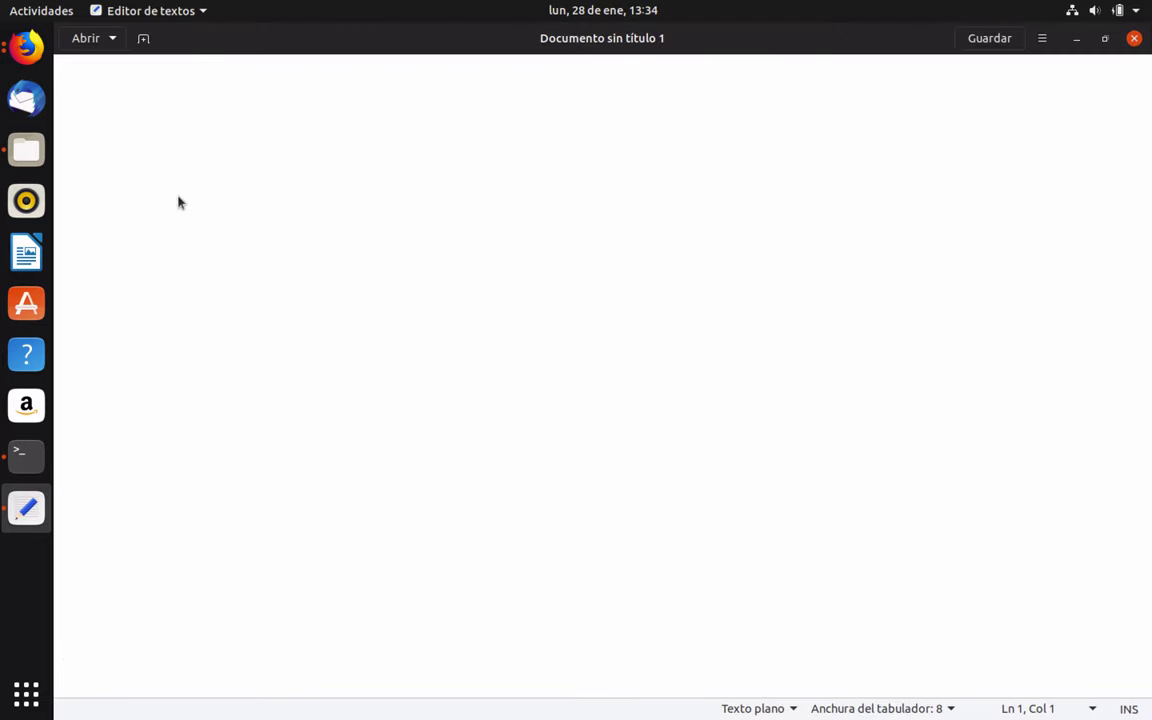
right_click(666, 144)
click(730, 244)
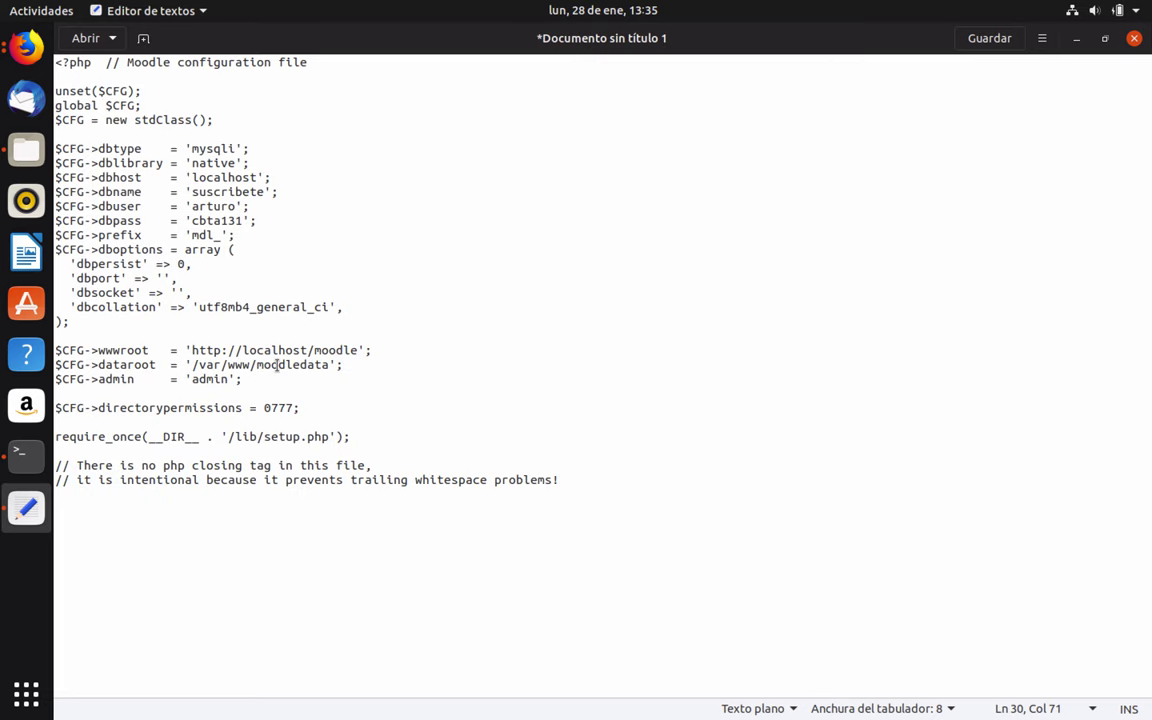
Save the pasted code as config.php in /var/www/html/moodle
click(1016, 44)
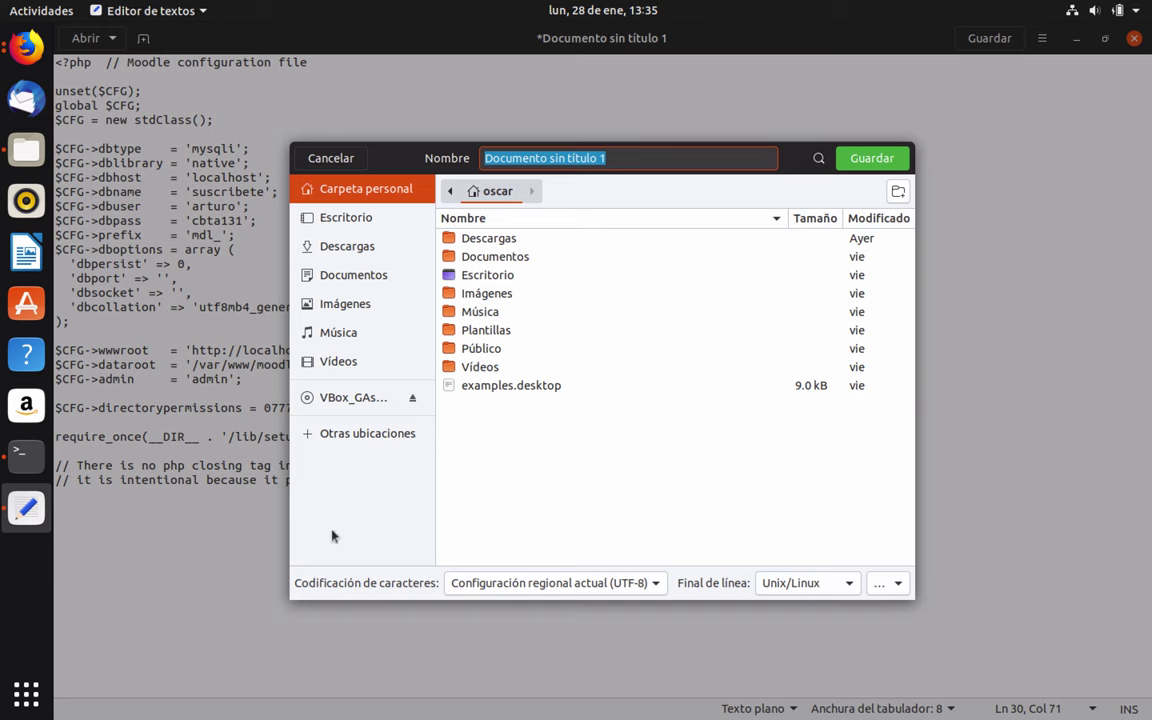
click(330, 433)
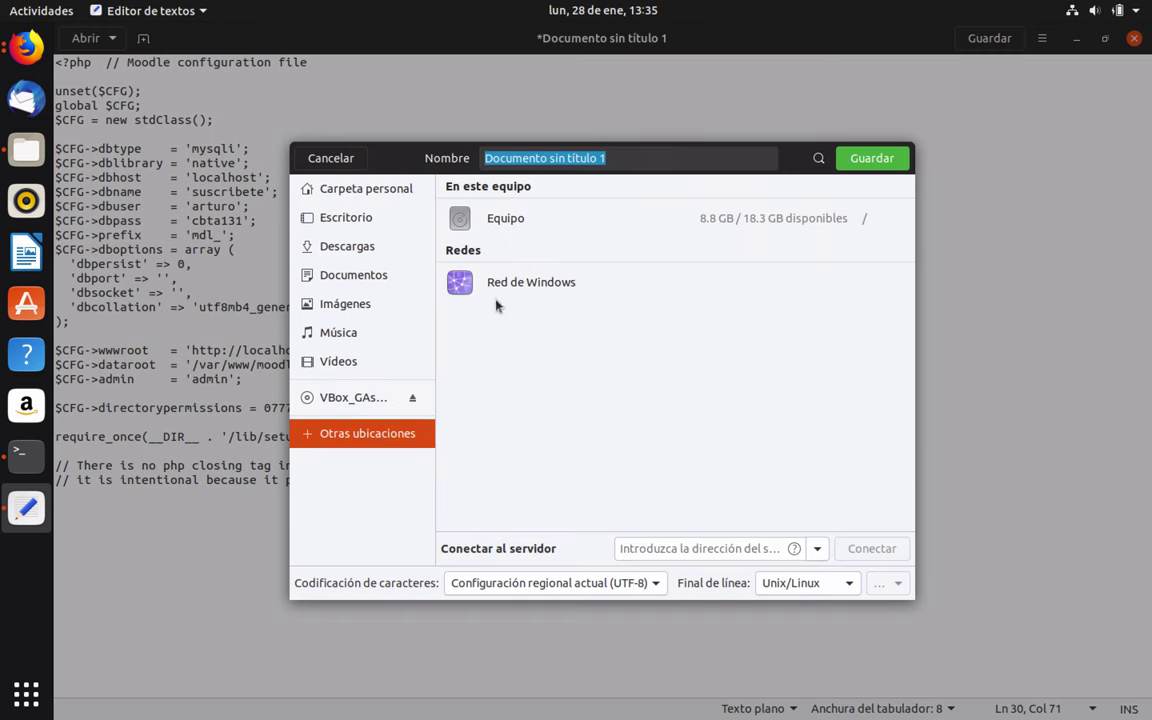
click(500, 219)
double_click(474, 244)
double_click(476, 244)
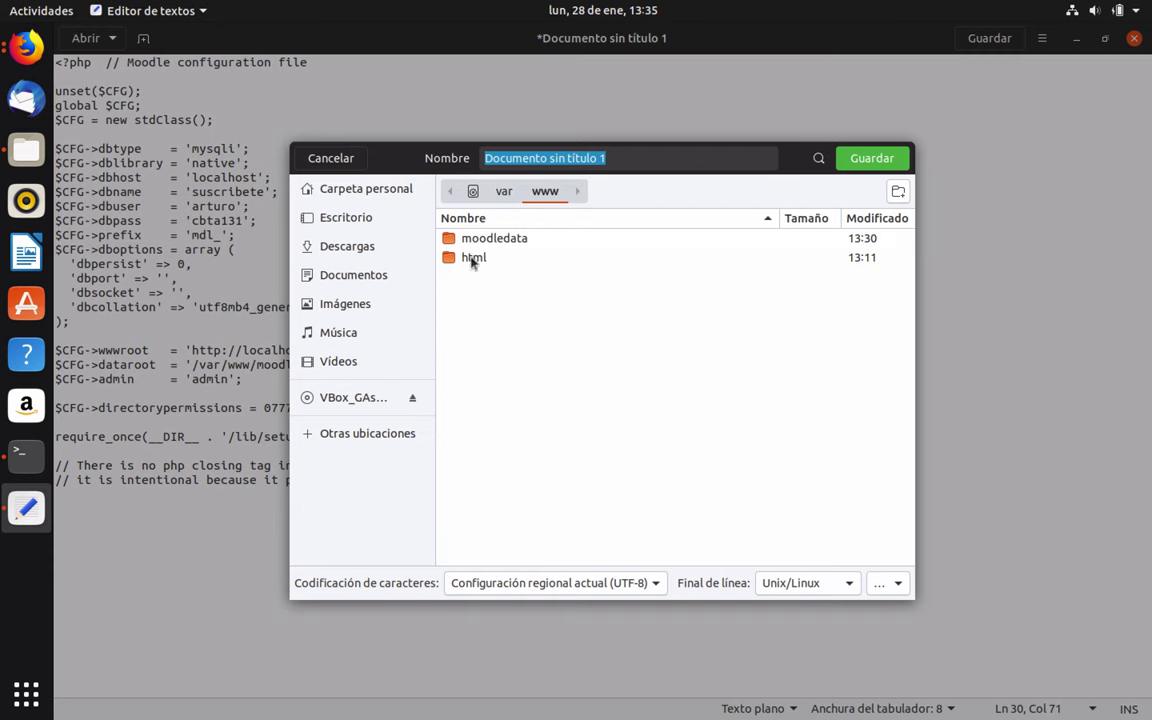
double_click(473, 258)
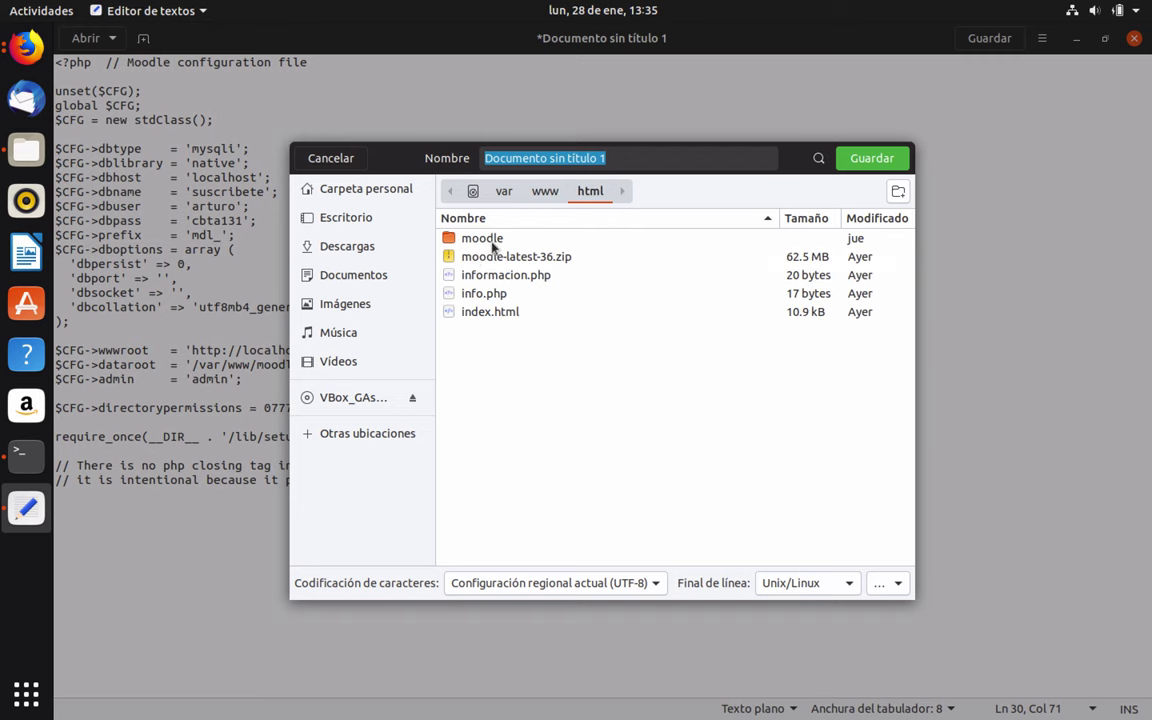
click(490, 240)
double_click(490, 240)
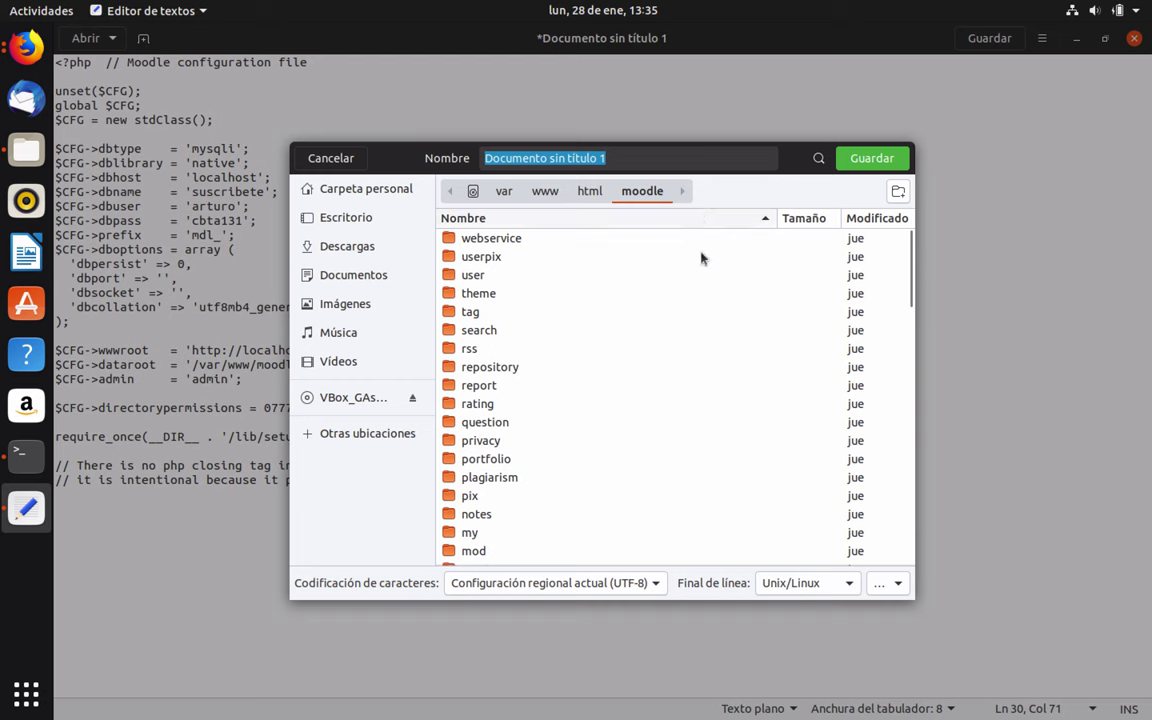
text(con)
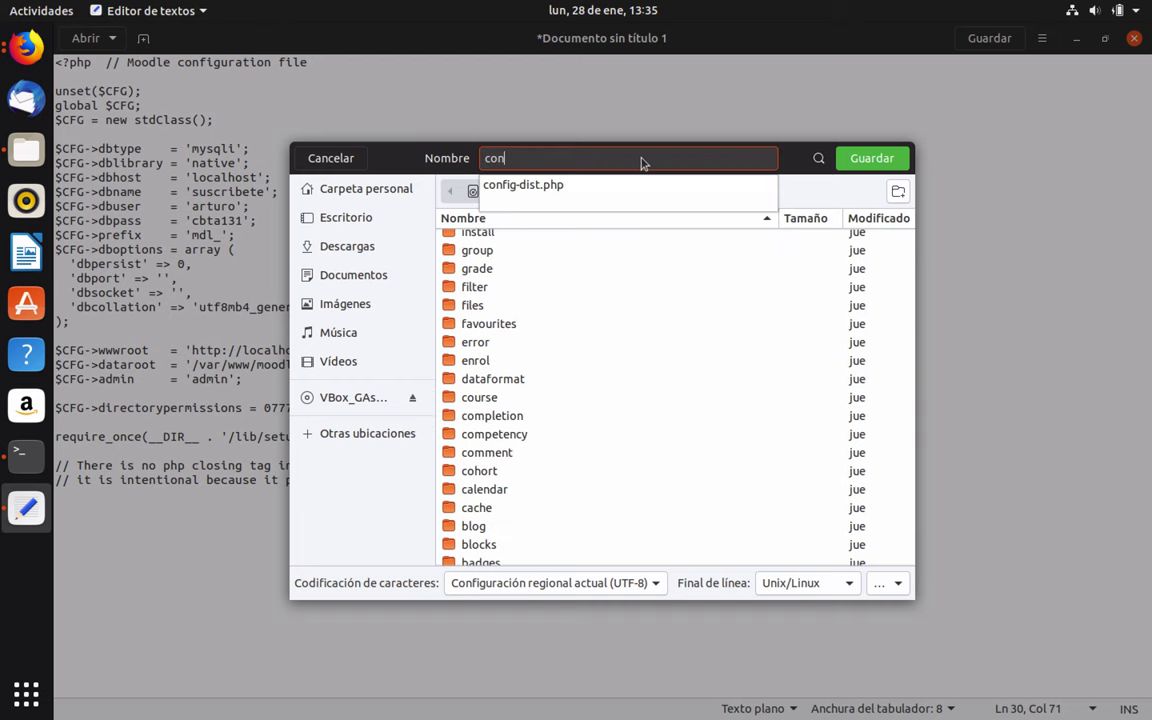
text(fig.php)
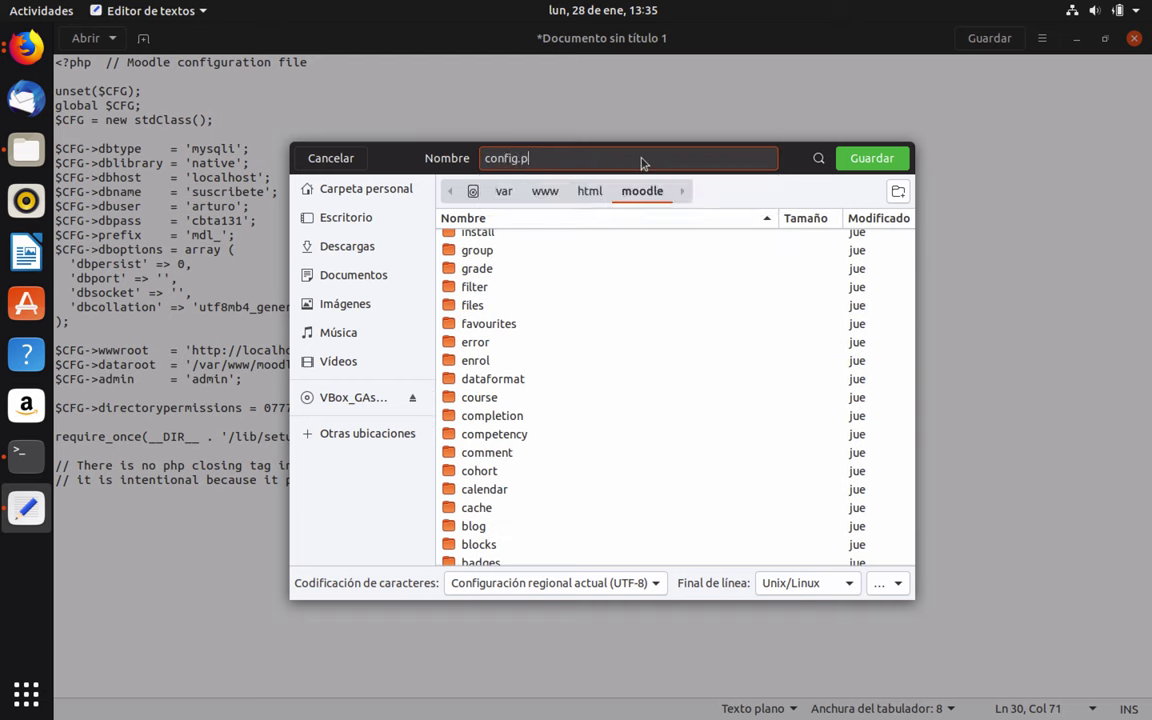
click(869, 158)
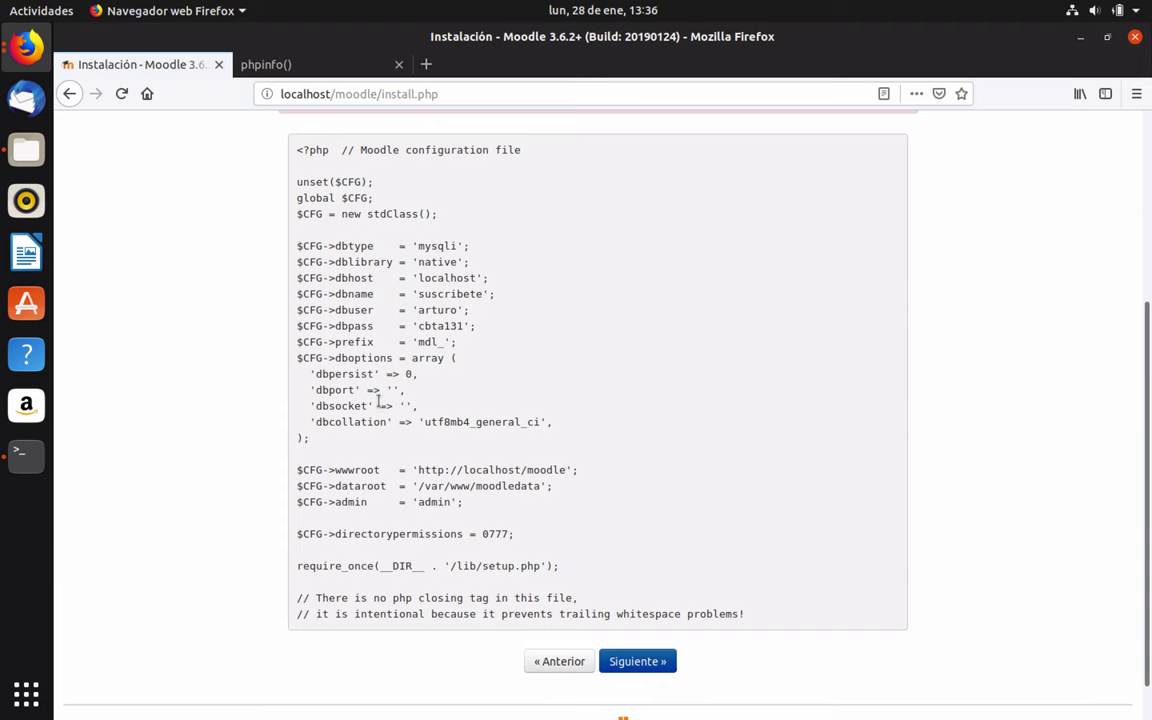
Review the dbhost, dbname, dbuser, dbpass and wwwroot values, then continue to the next installation step
double_click(446, 278)
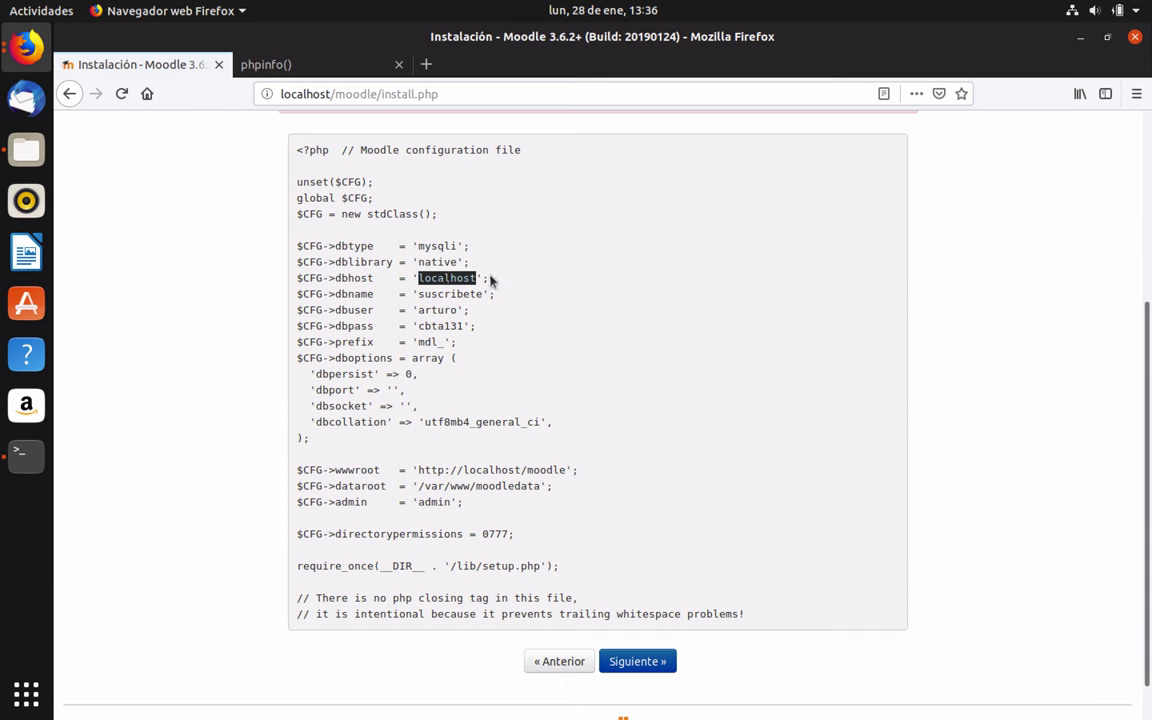
click(448, 290)
double_click(446, 294)
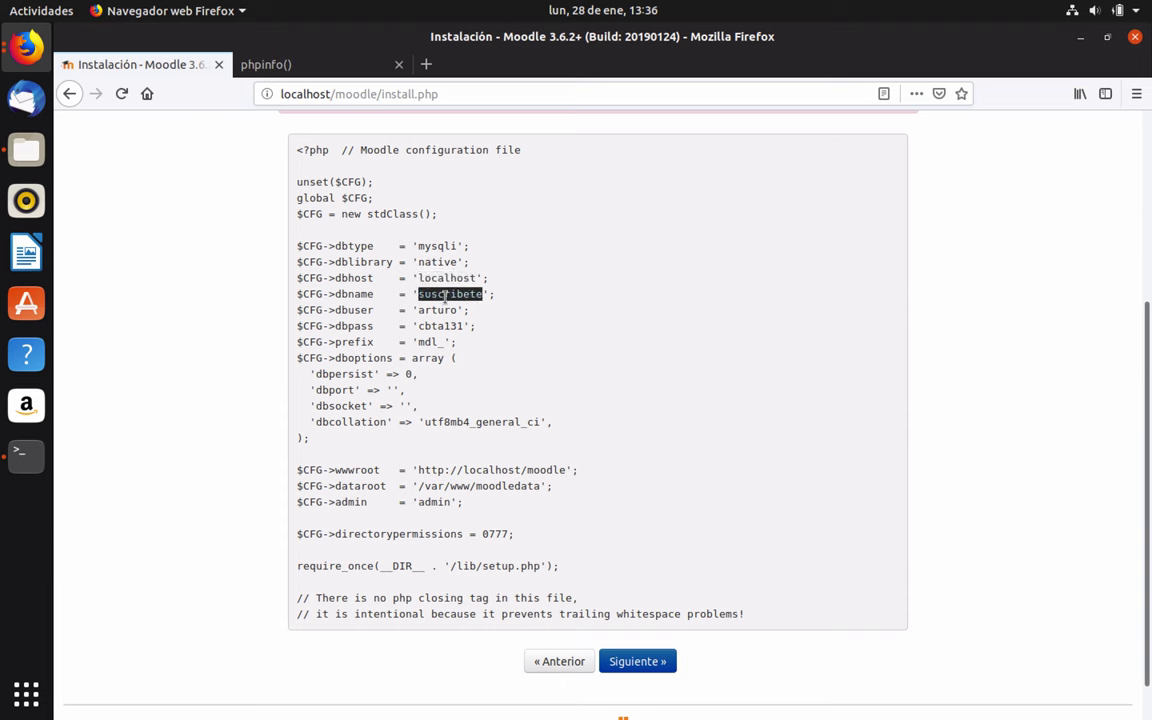
double_click(441, 310)
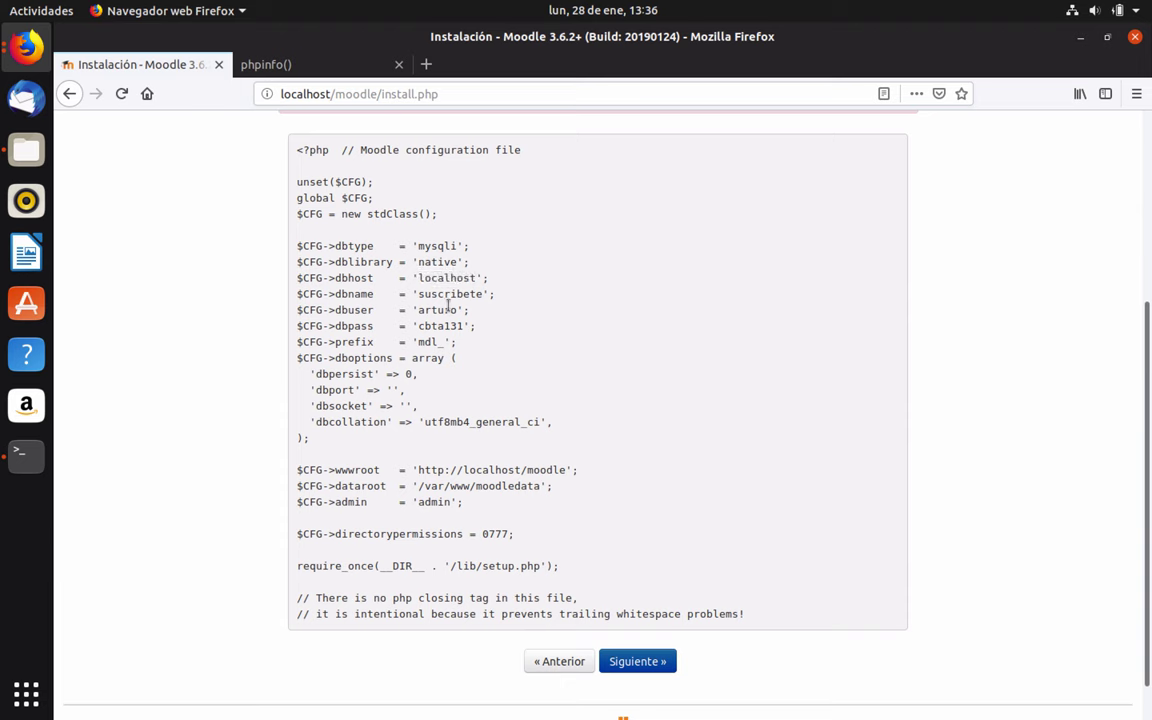
double_click(446, 326)
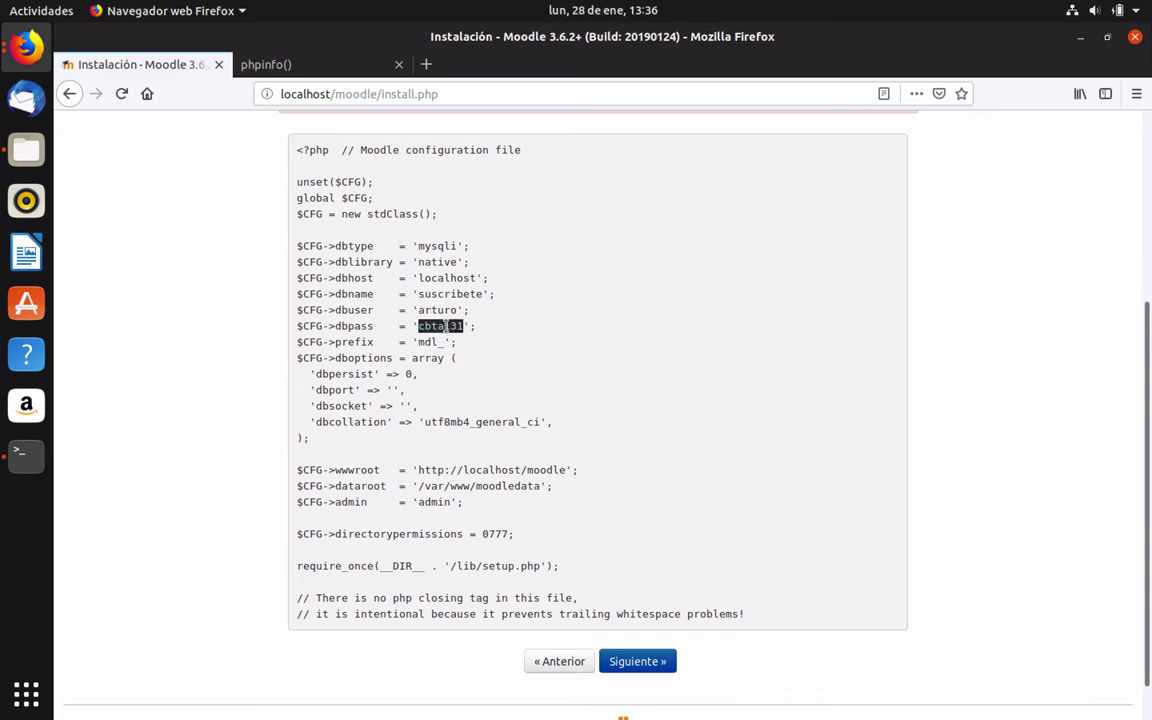
click(433, 405)
drag(297, 470, 522, 470)
click(522, 470)
click(646, 670)
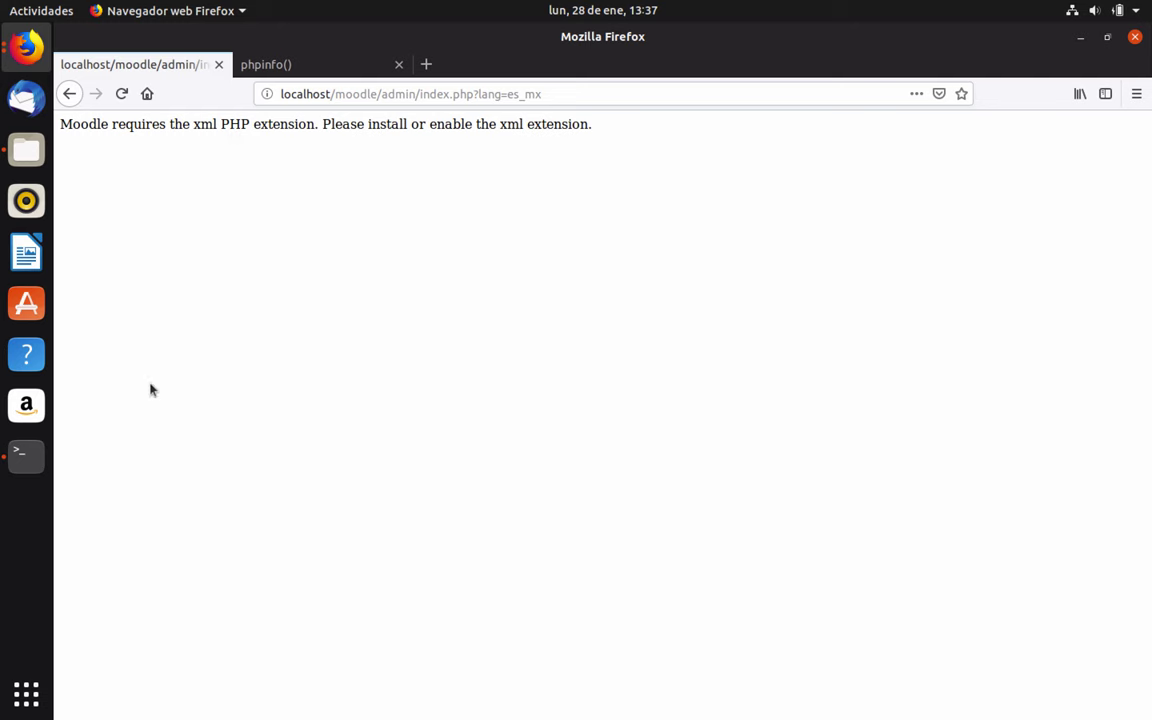
Install the php7.2-xml package with sudo apt-get install php7.2-xml
click(26, 456)
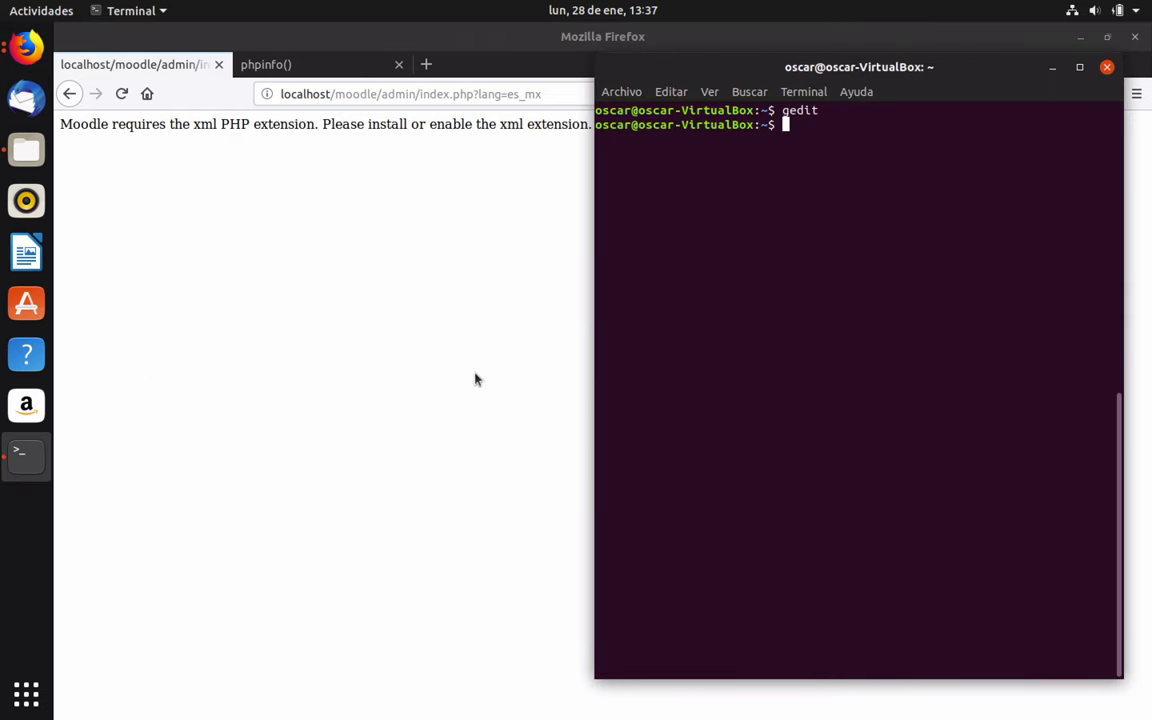
key(ctrl+l)
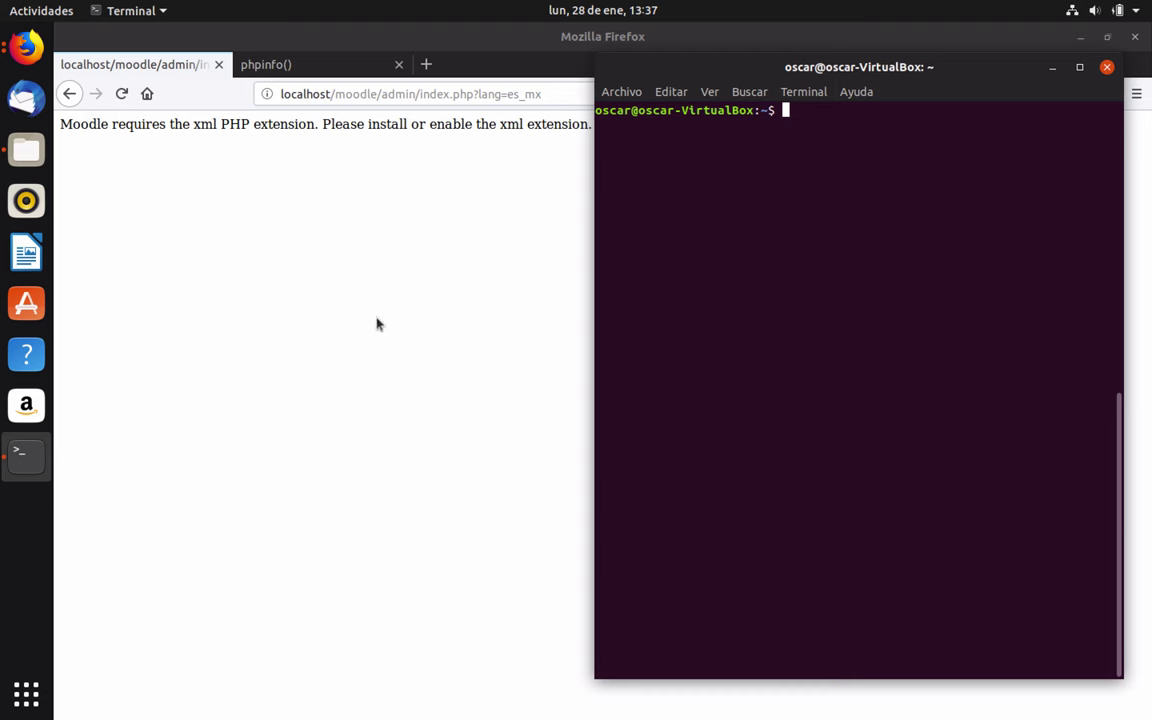
text(sudo apt-g)
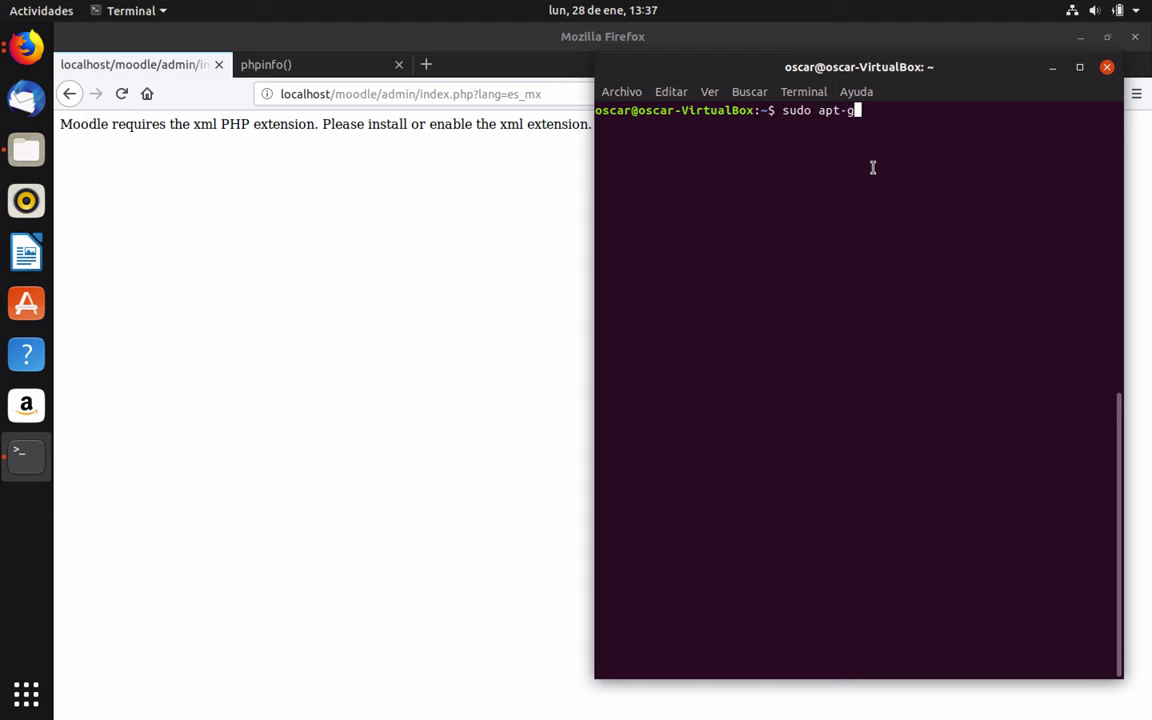
text(et install php7.2)
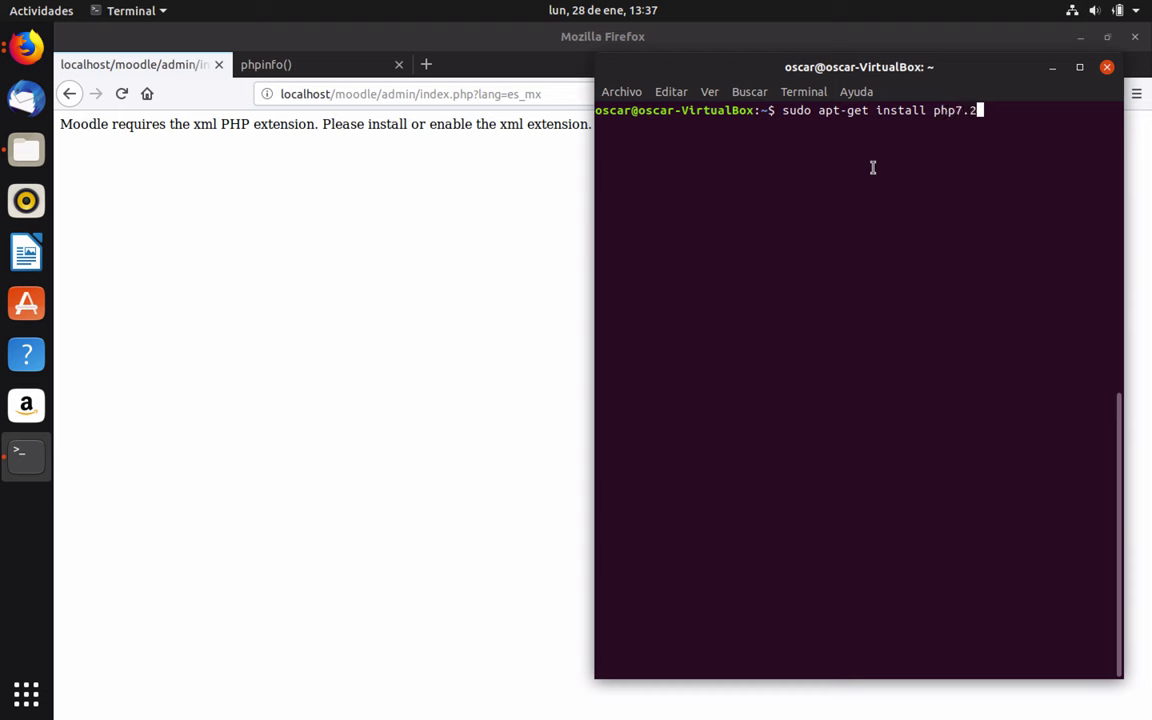
text(-xml)
key(Return)
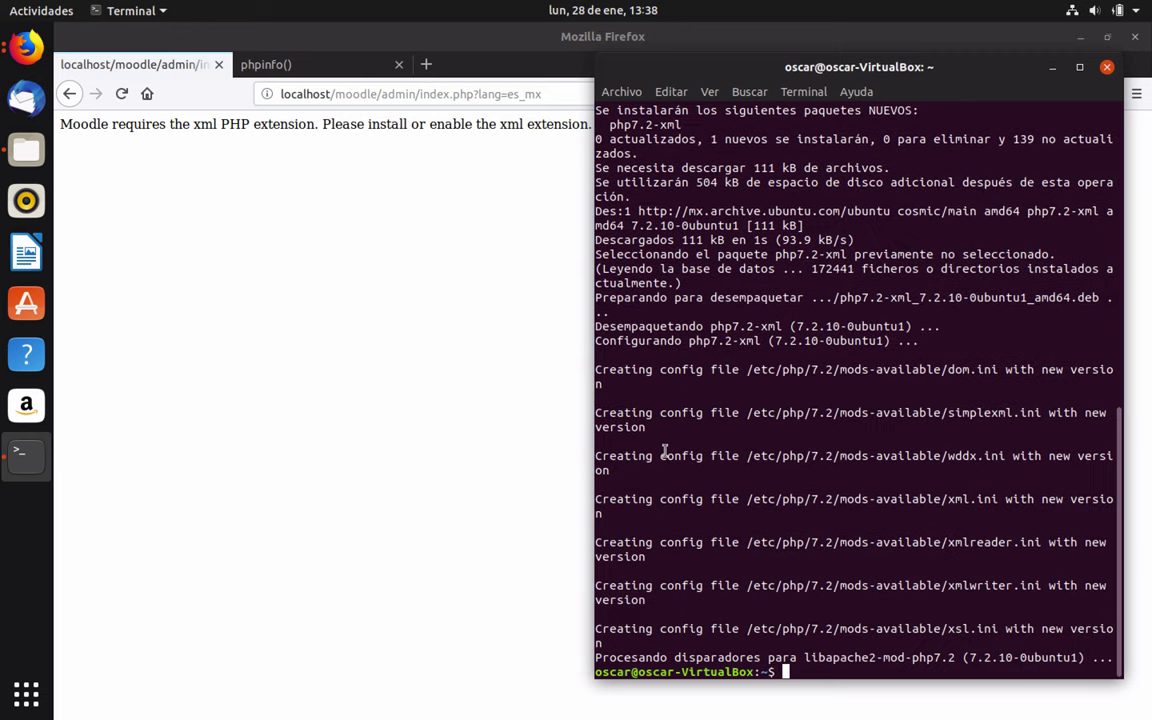
Restart Apache with sudo service apache2 restart and return to Firefox
text(sudo service apache)
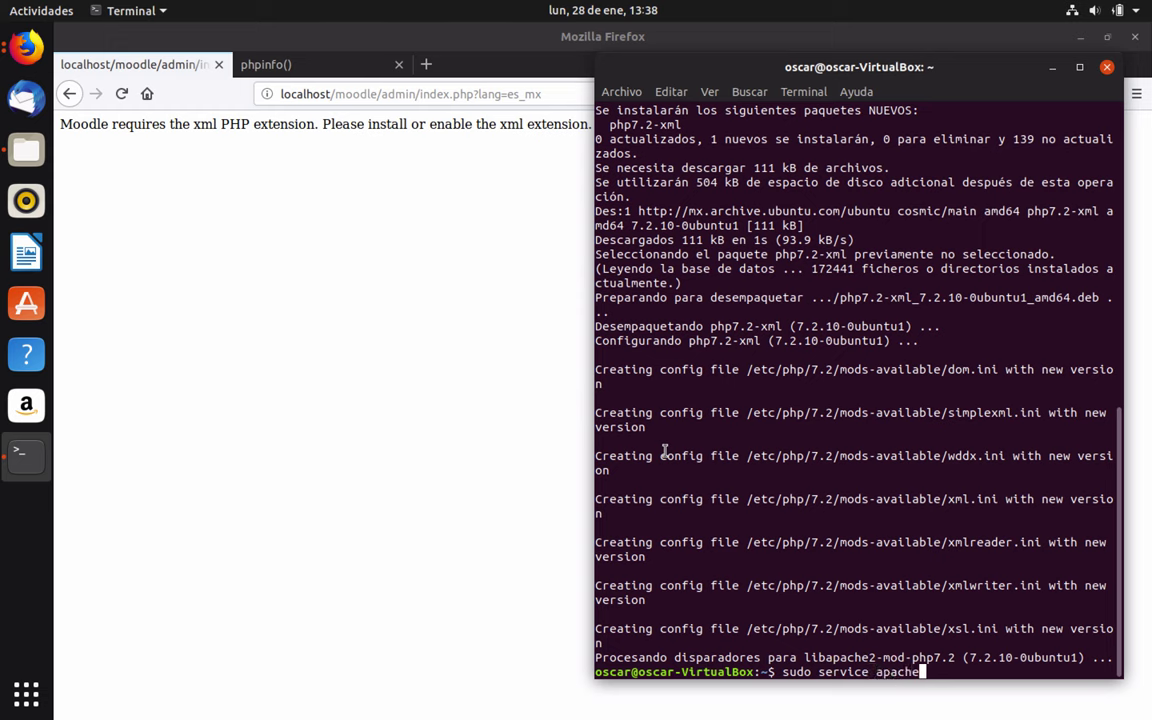
text(2 restart)
key(Return)
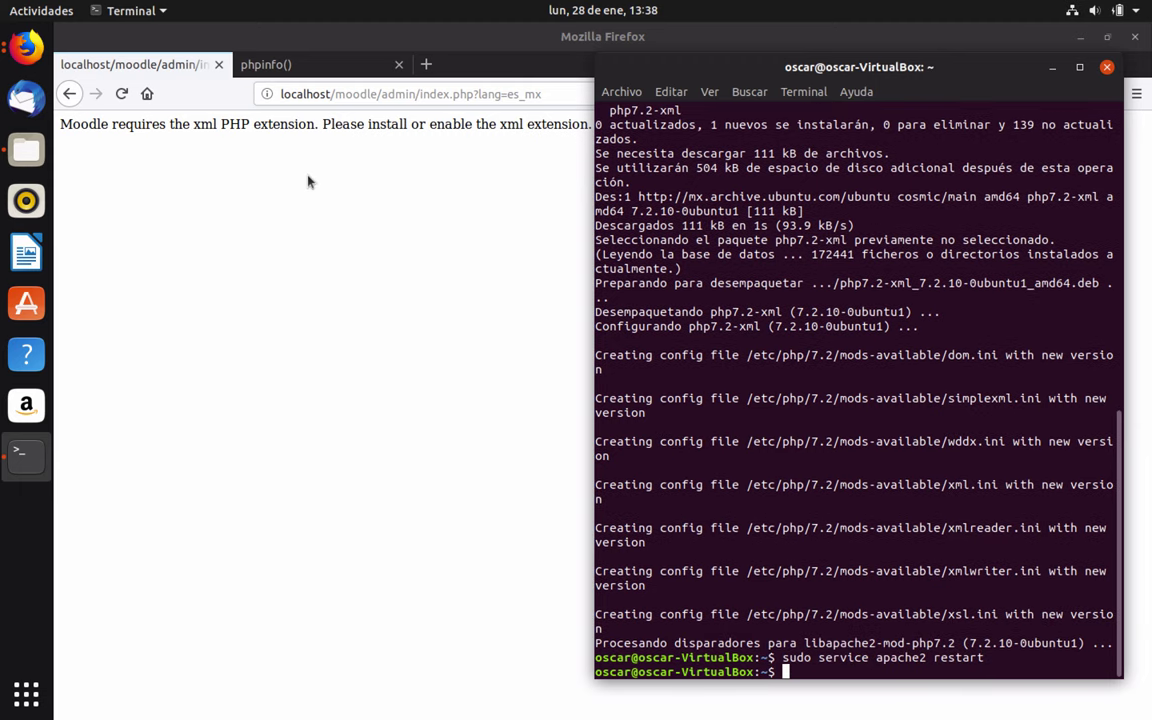
click(300, 172)
click(635, 95)
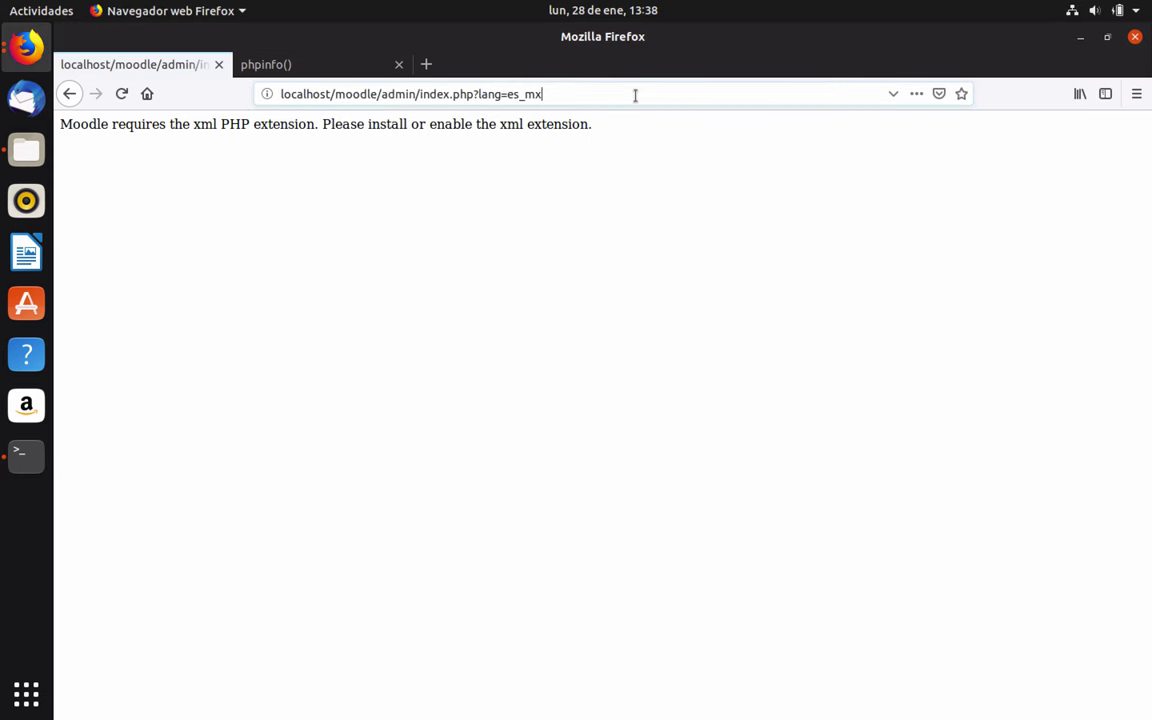
Reload the Moodle installer and accept the copyright and licence terms
key(Return)
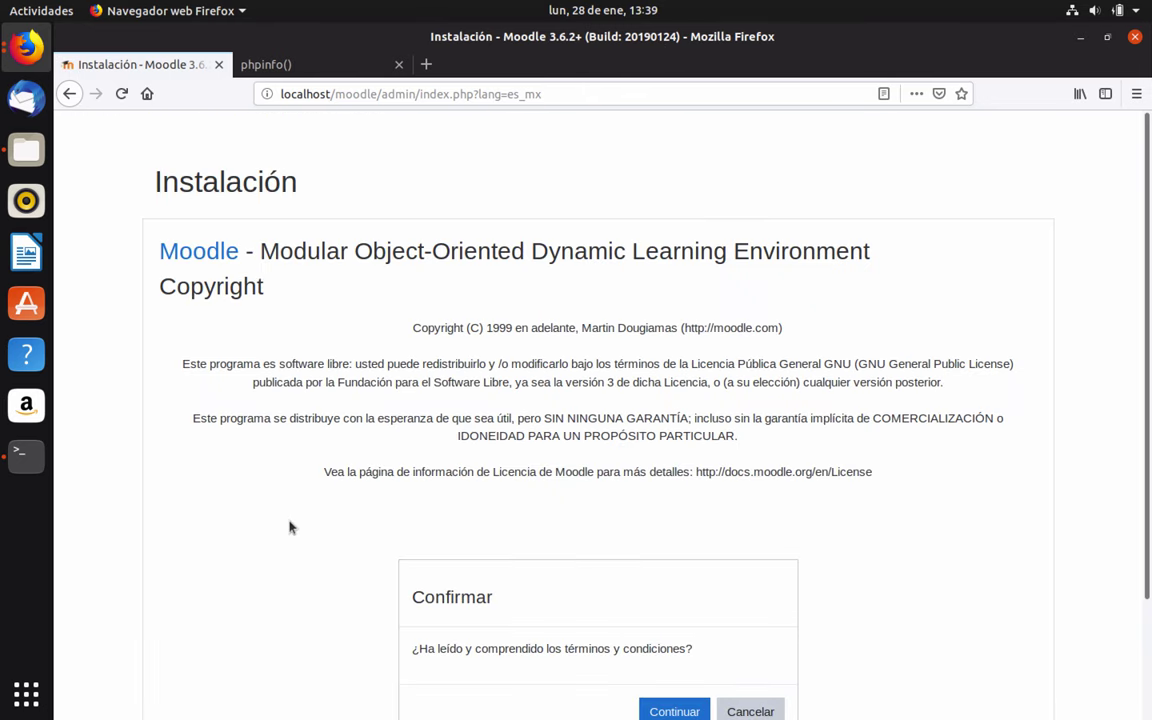
scroll(290, 528, down, 3)
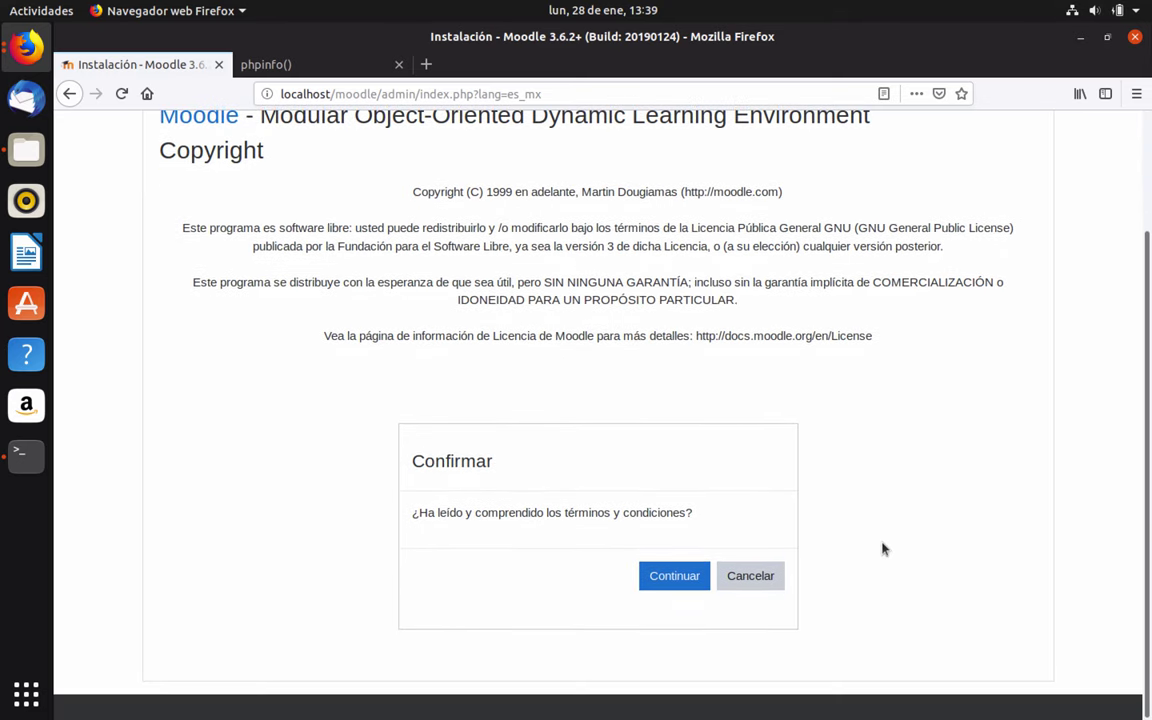
scroll(239, 224, up, 1)
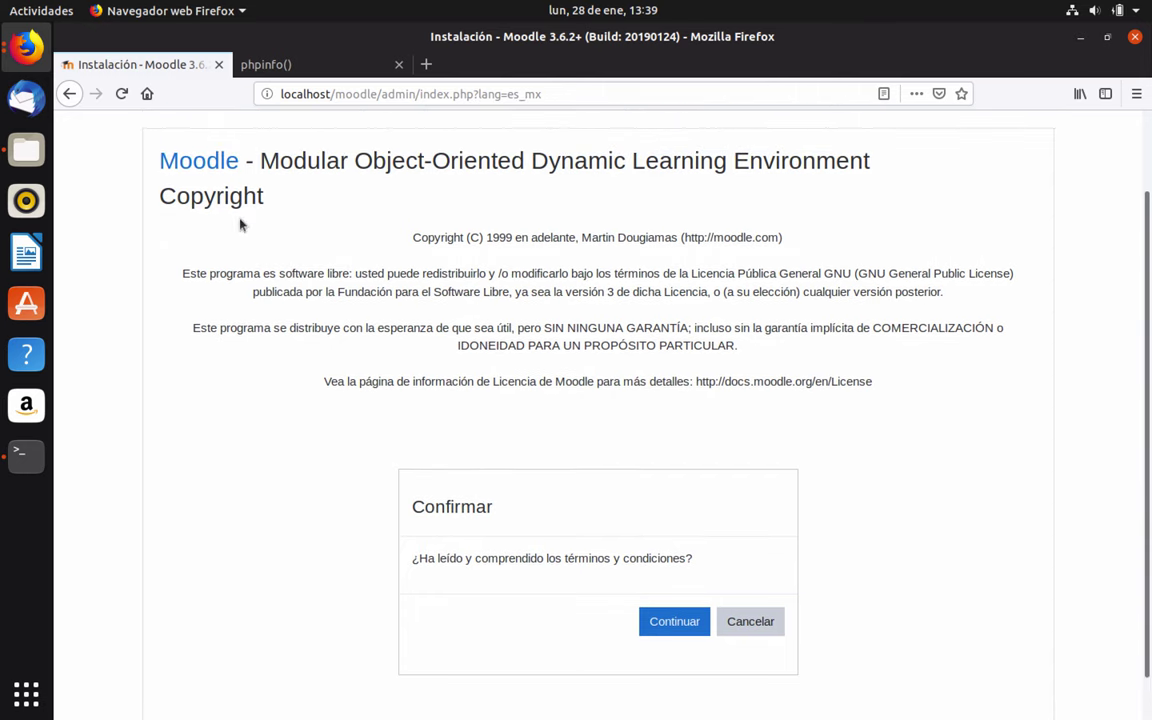
click(674, 622)
Review the server checks flagging gd and intl as required, then switch to Terminal
scroll(1094, 369, down, 15)
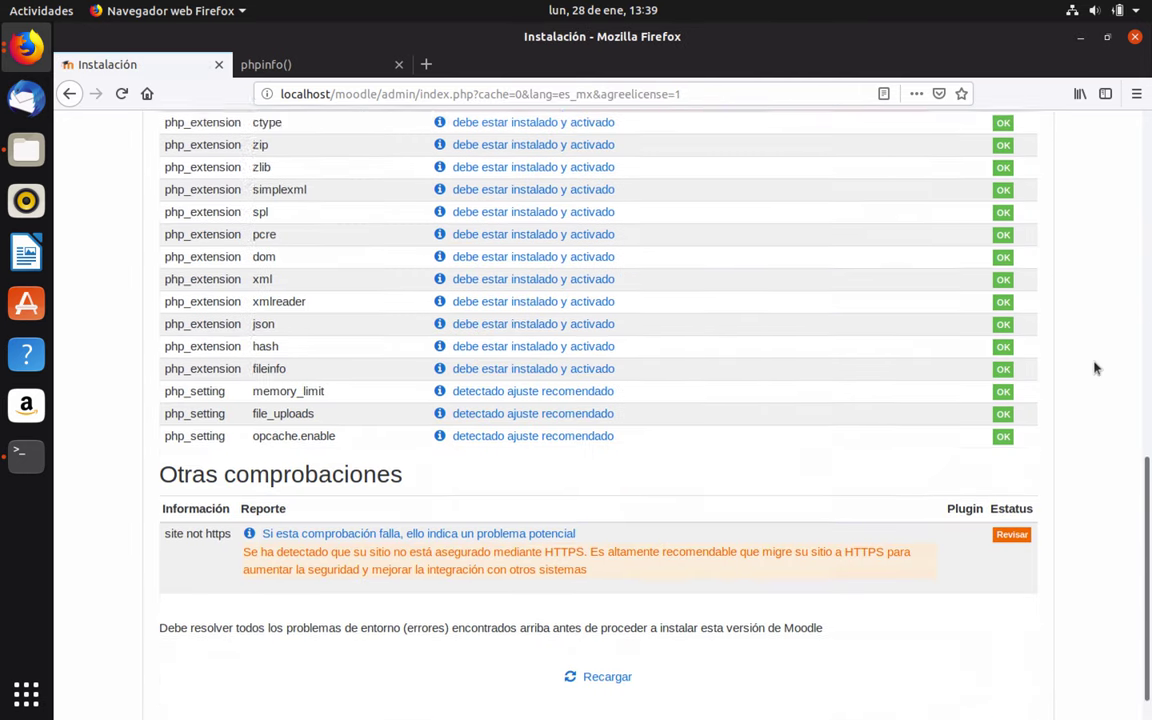
scroll(1094, 369, up, 15)
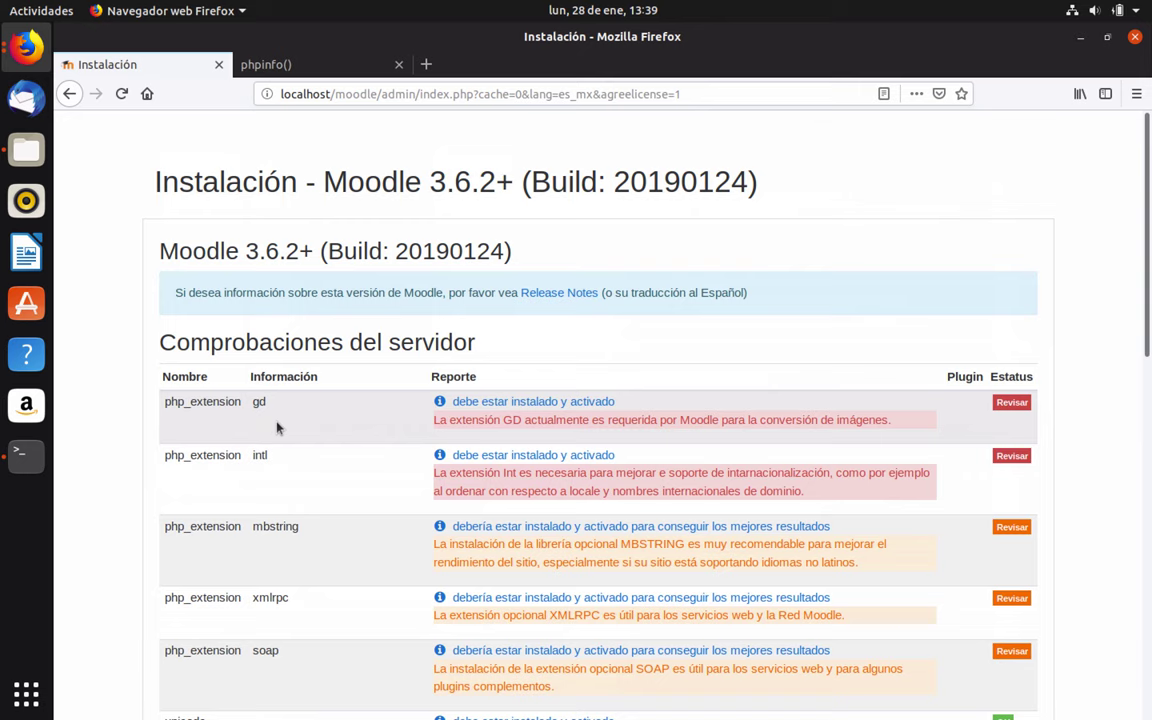
mouse_move(398, 700)
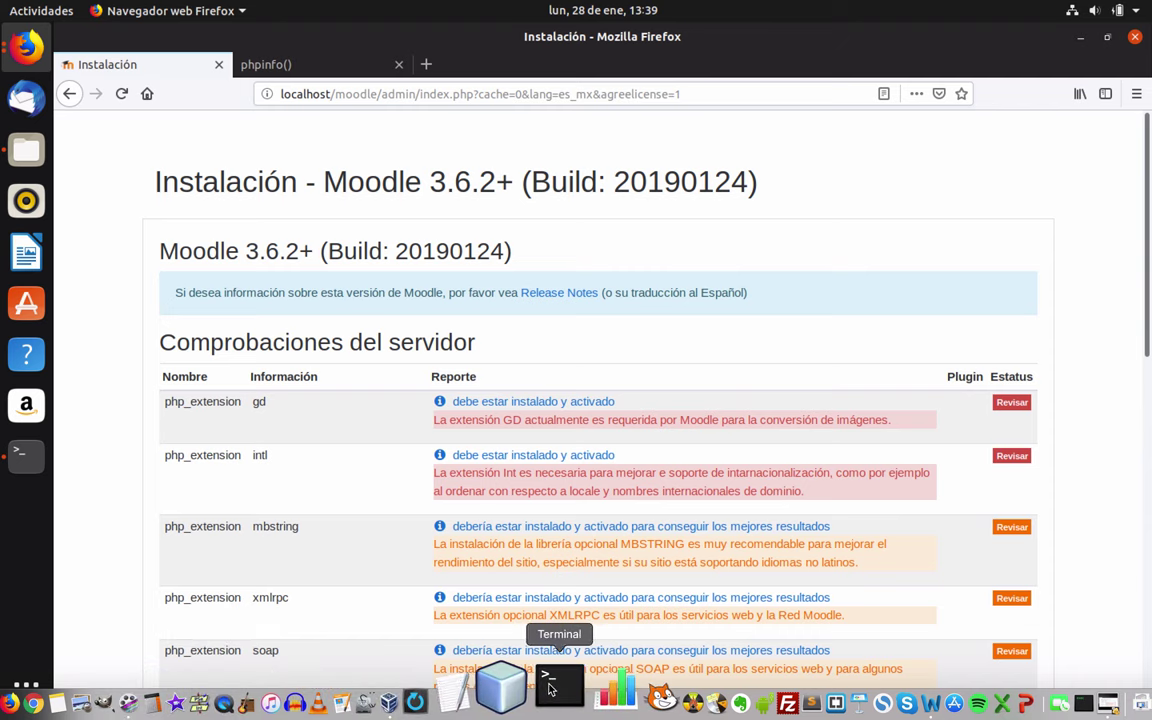
click(26, 453)
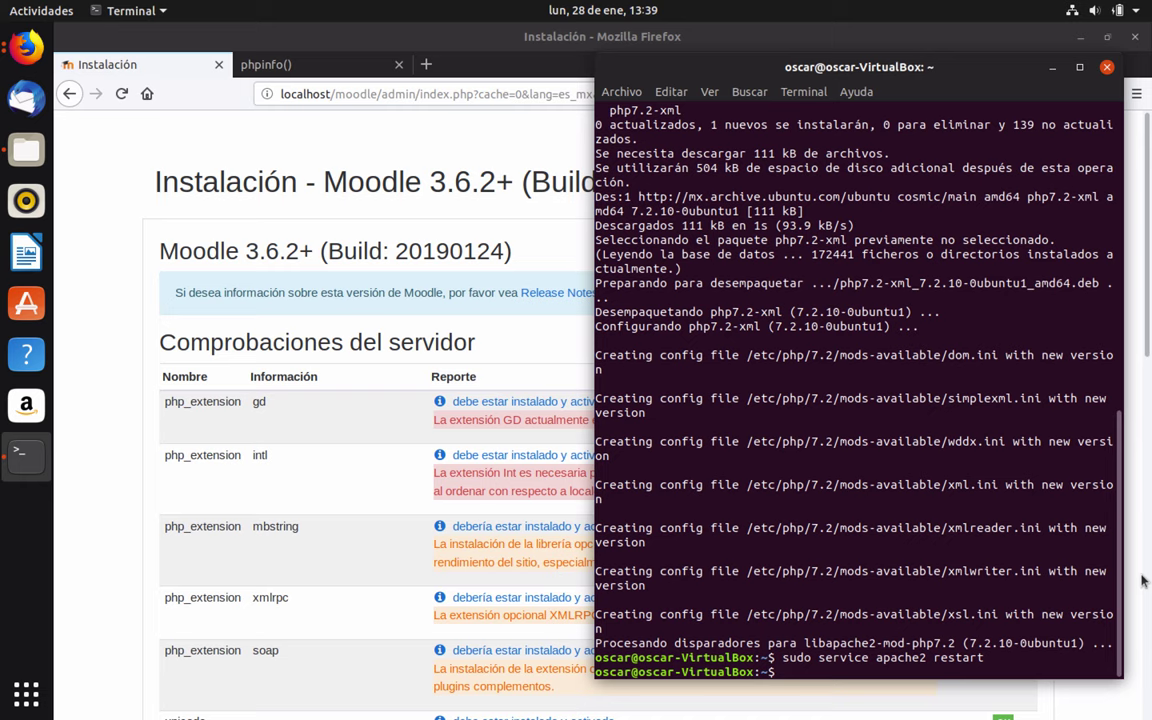
Install php7.2-gd by editing the earlier apt-get install command
key(Up)
key(Up)
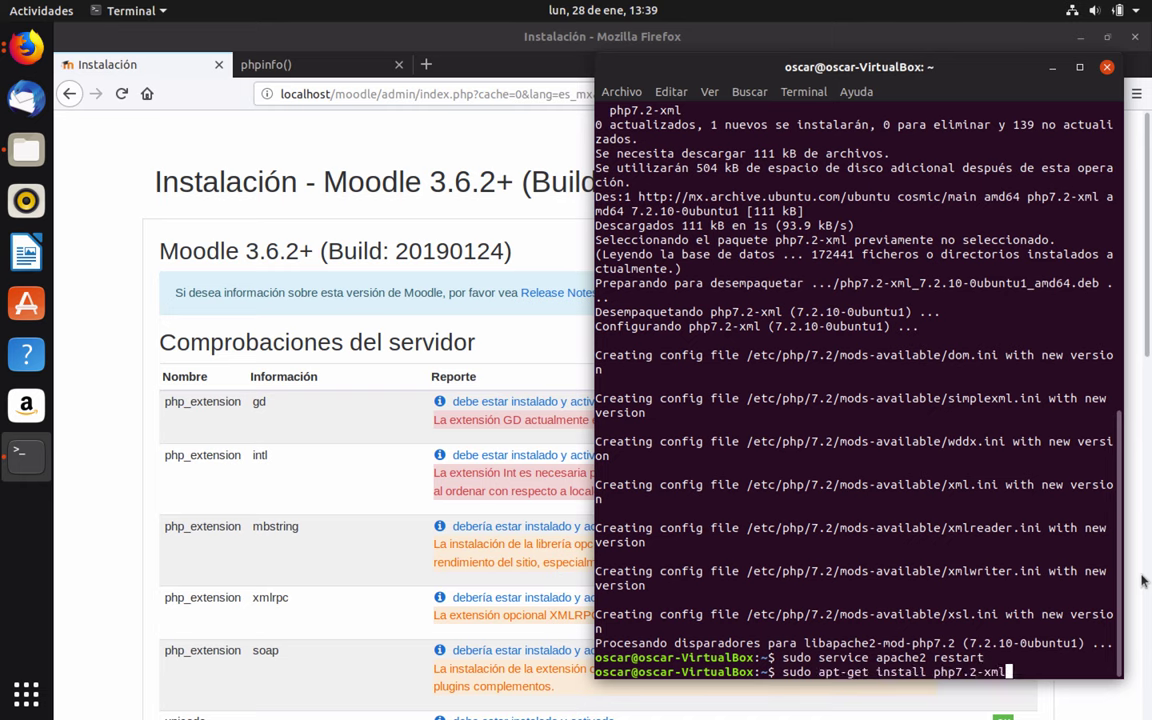
key(BackSpace)
key(BackSpace)
text(gd)
key(Return)
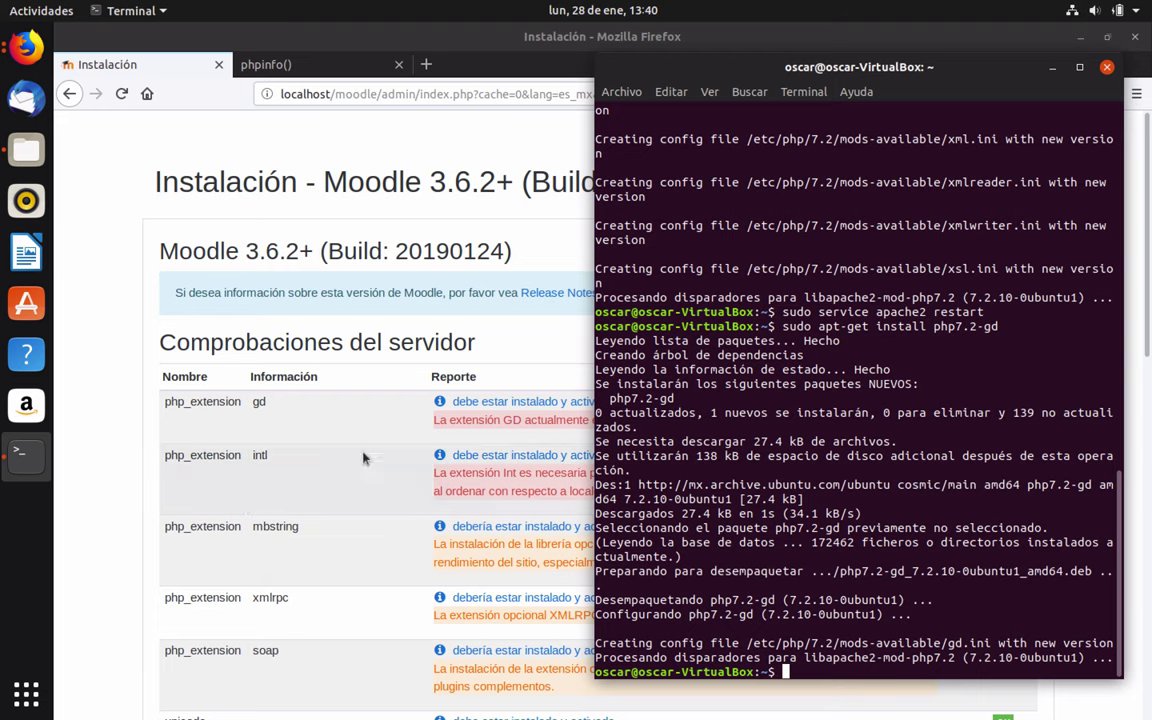
Install php7.2-intl, then restart Apache with sudo service apache2 restart
key(Up)
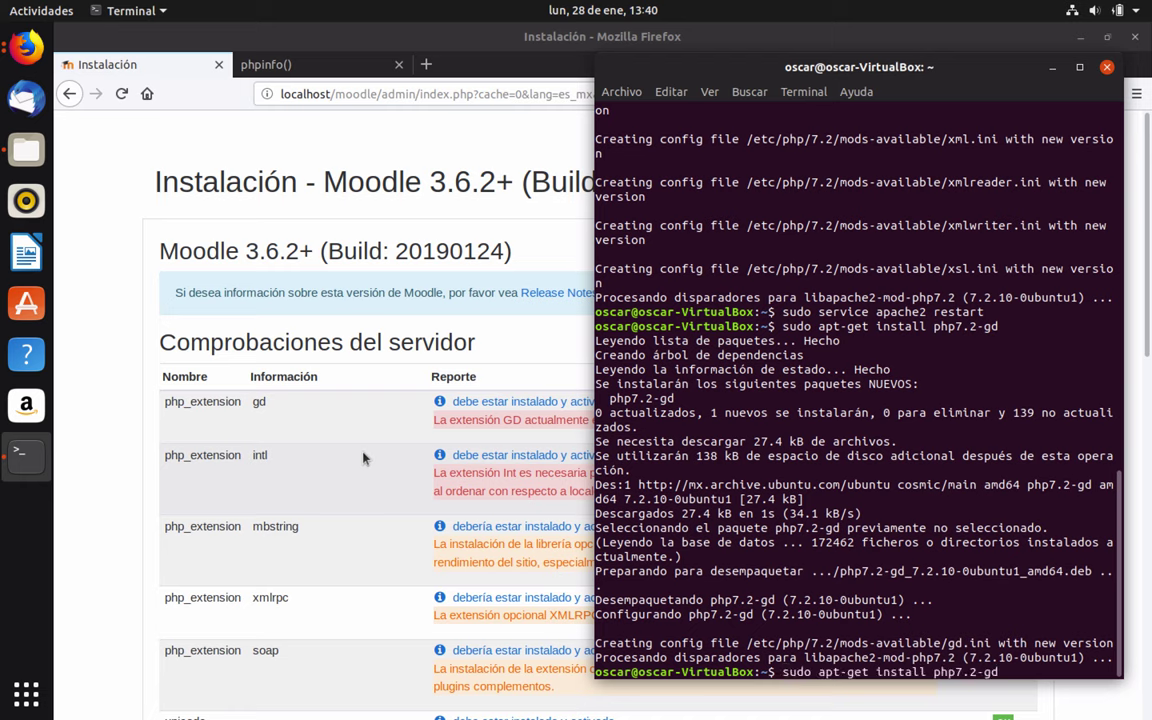
key(Left)
key(Left)
key(BackSpace)
key(BackSpace)
text(intl)
key(Return)
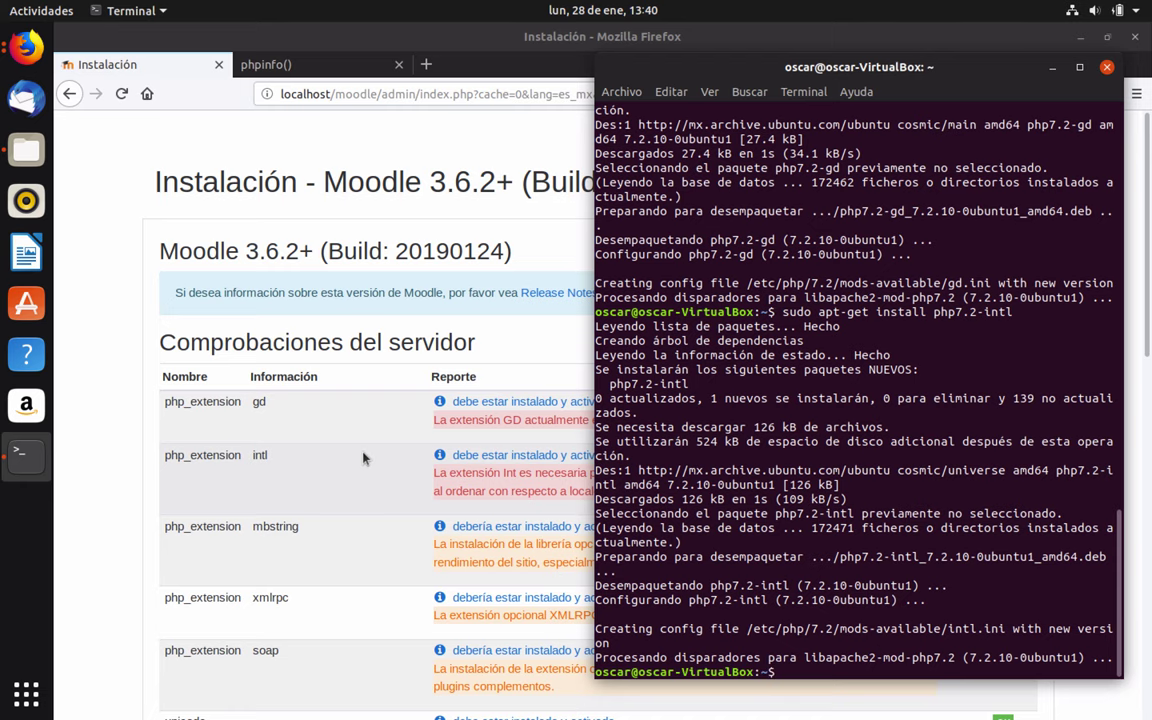
key(Up)
key(Up)
key(Up)
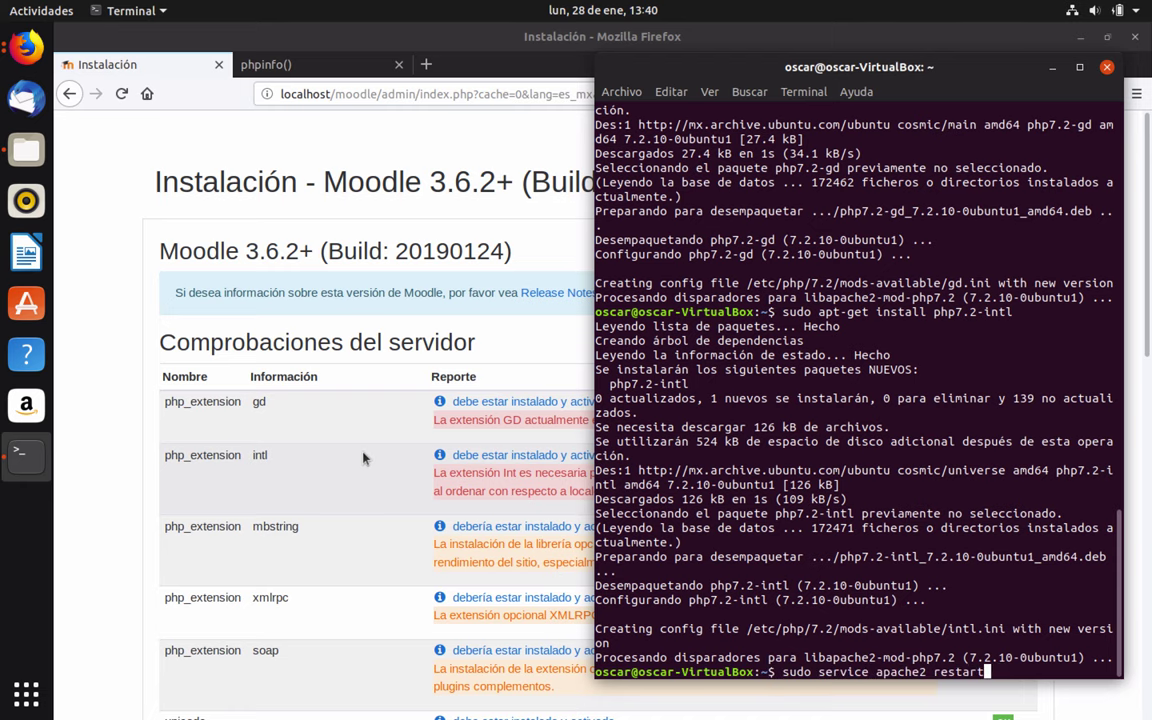
key(Return)
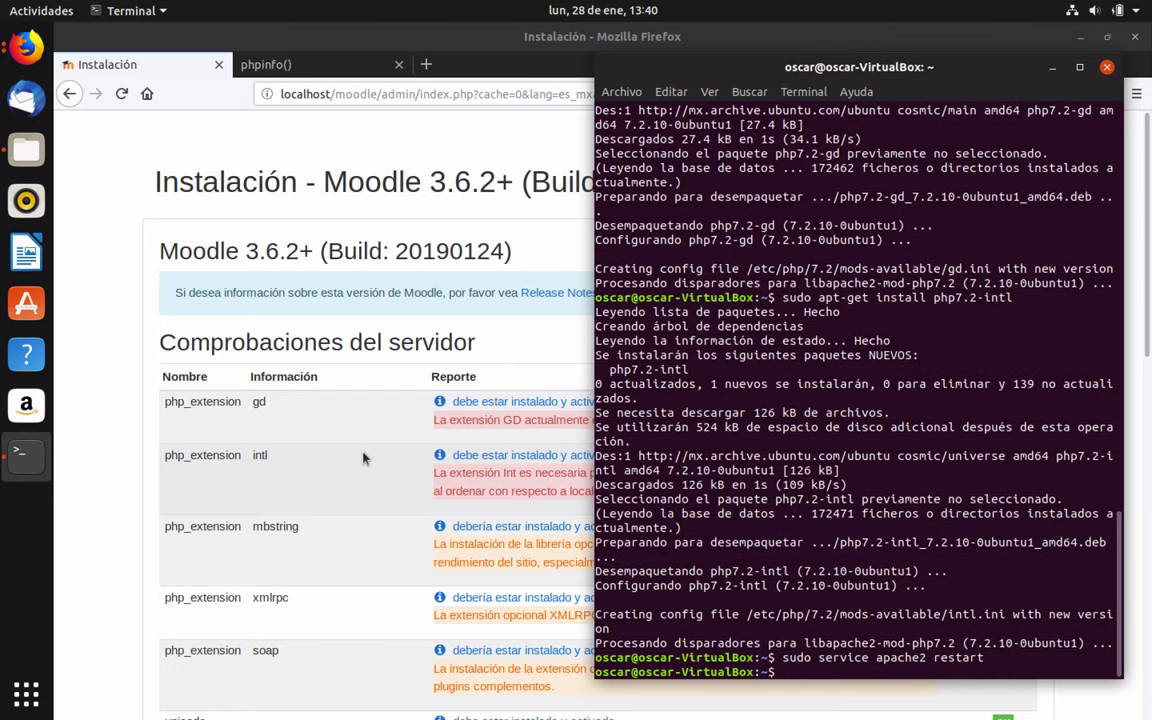
Reload the Moodle server checks, confirm every requirement now passes, and continue the installation
click(363, 294)
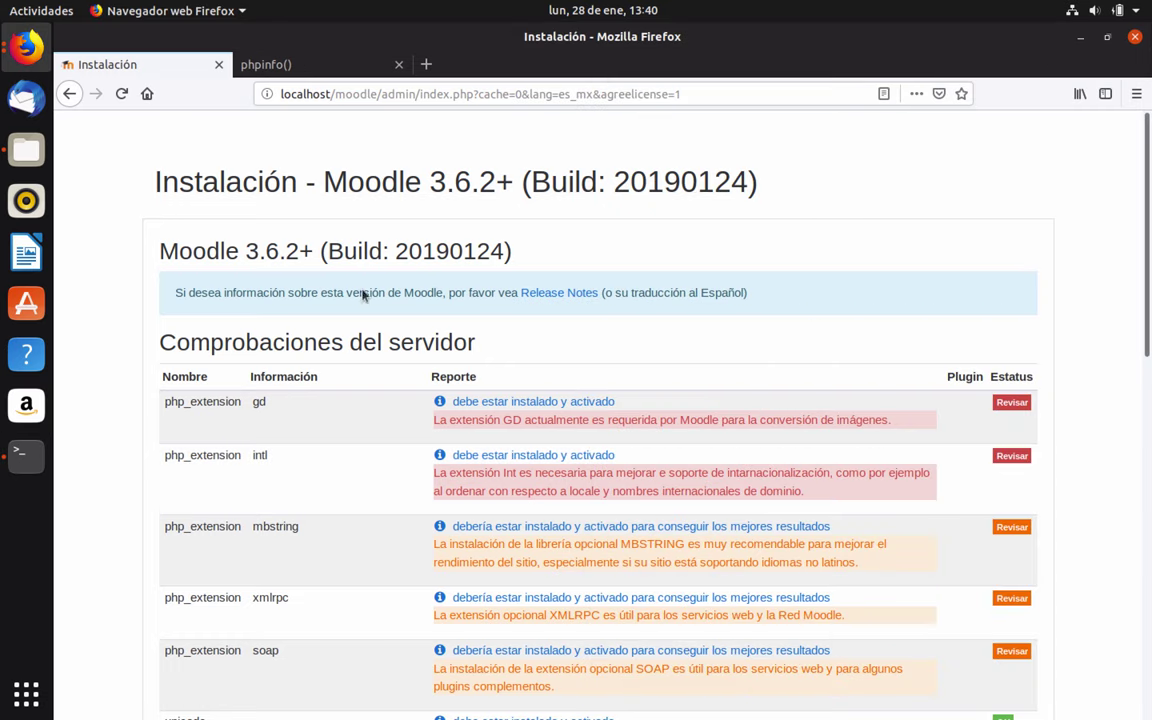
scroll(1018, 337, down, 10)
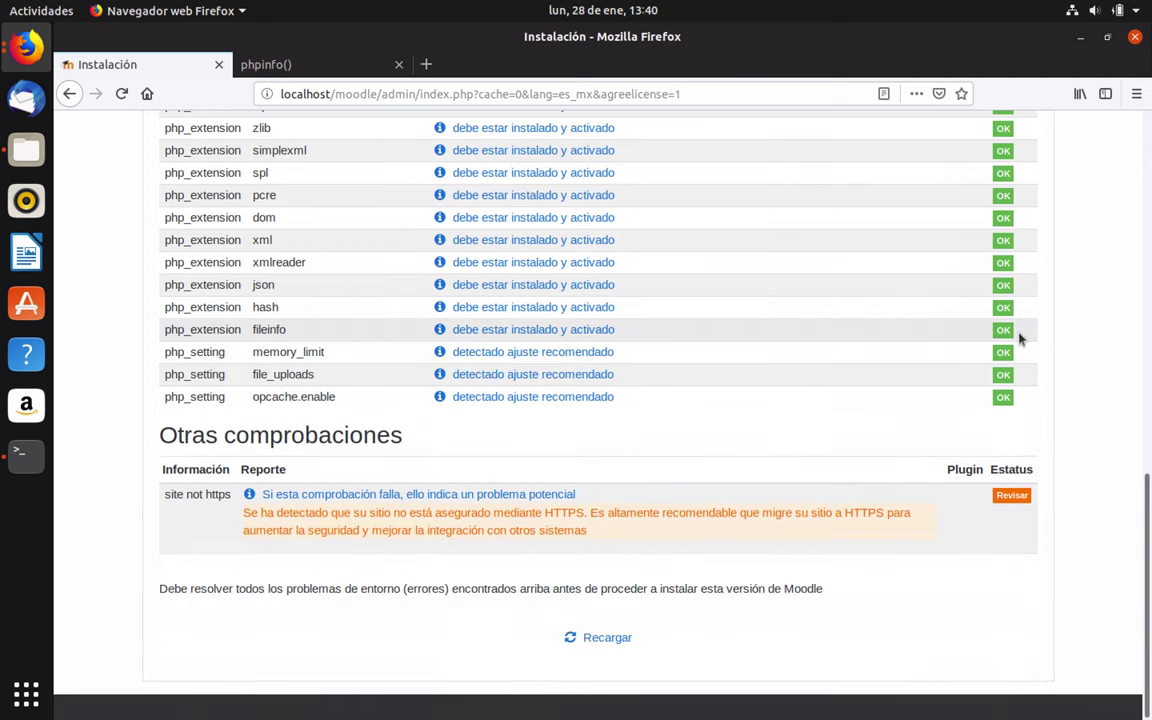
click(605, 637)
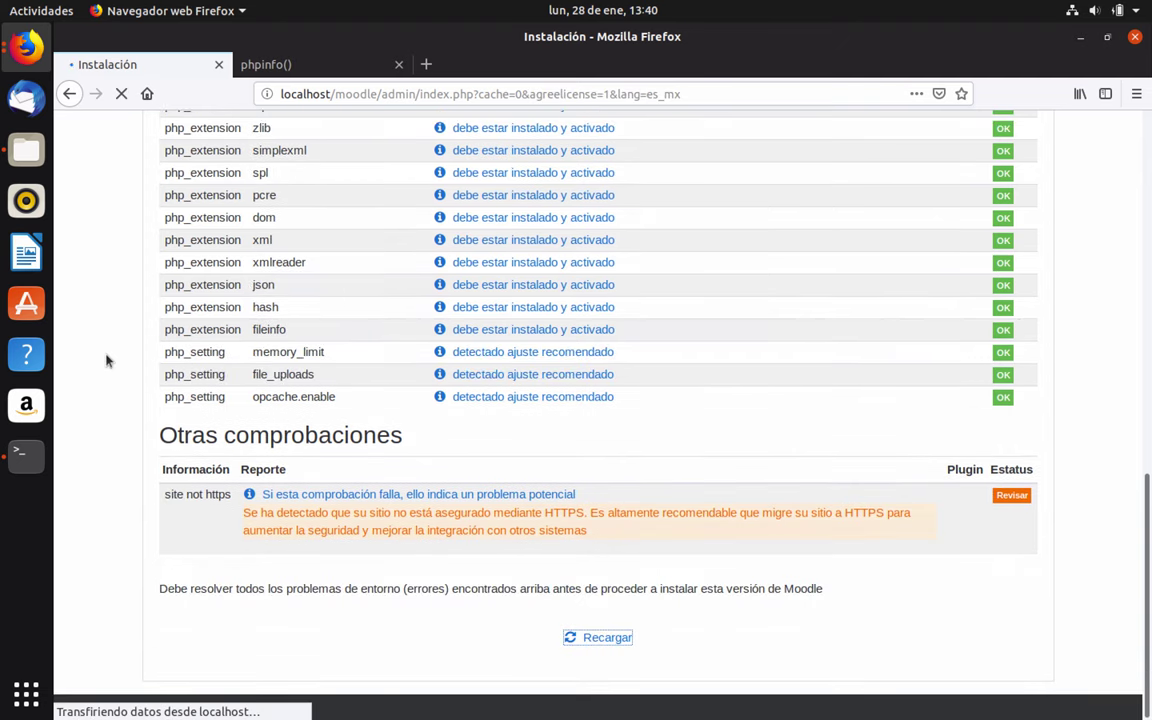
scroll(905, 432, down, 10)
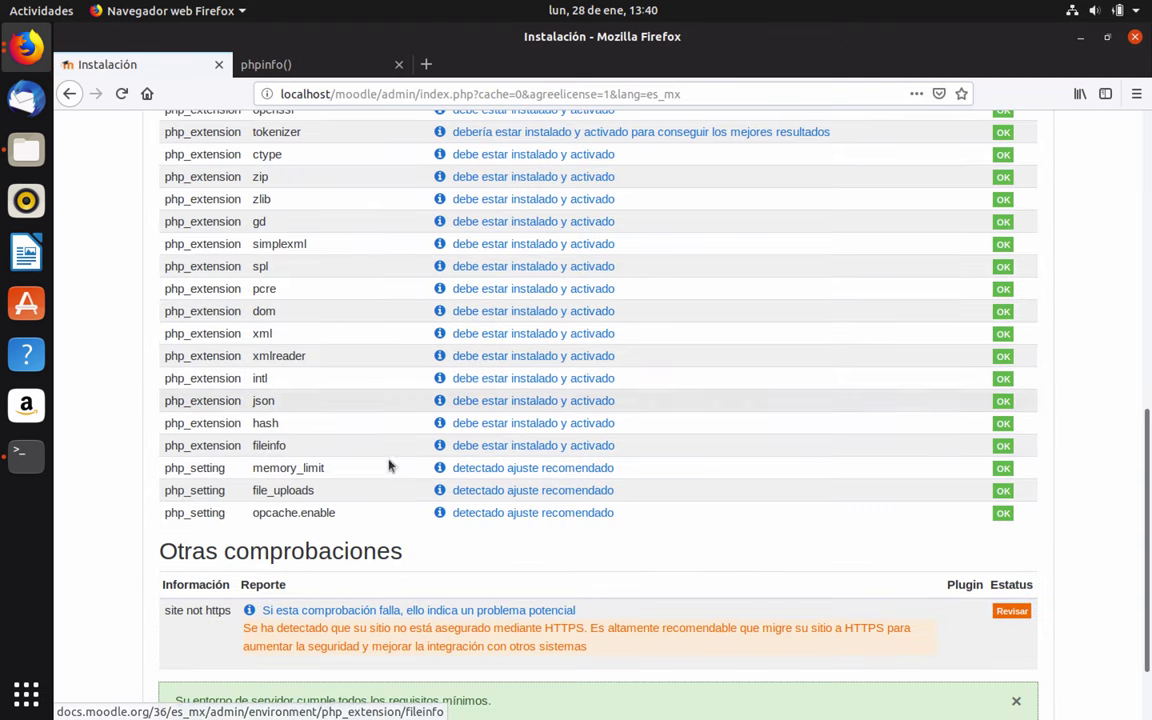
scroll(390, 466, up, 10)
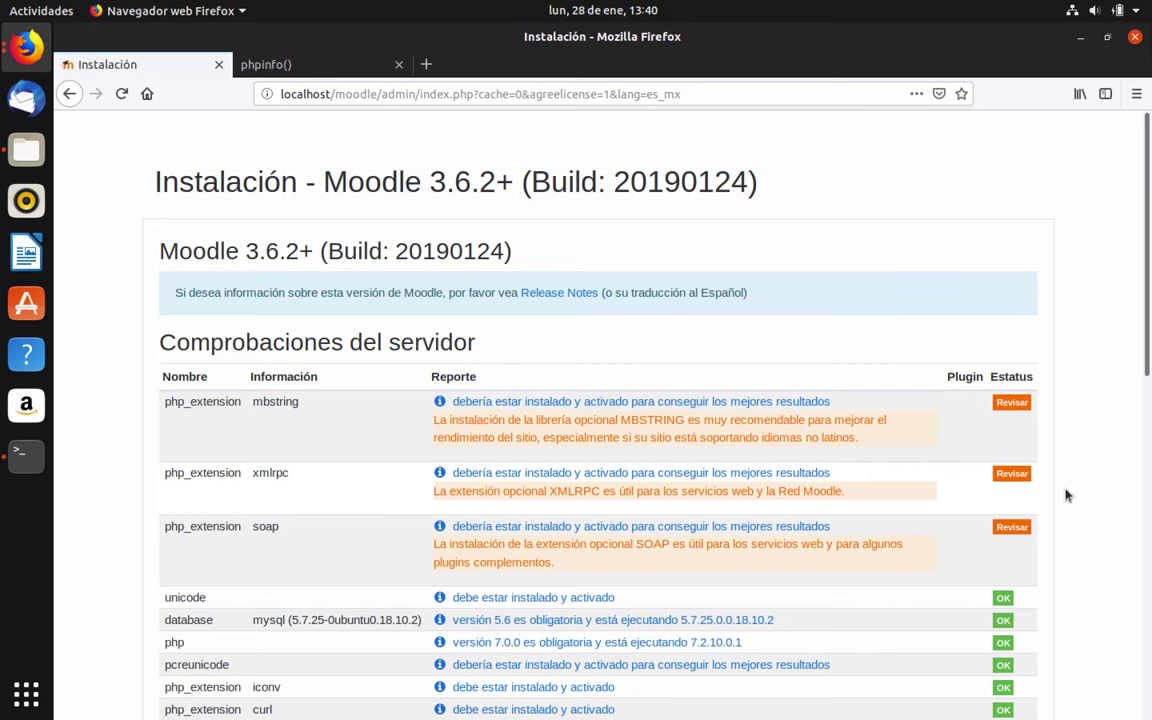
scroll(1066, 495, down, 10)
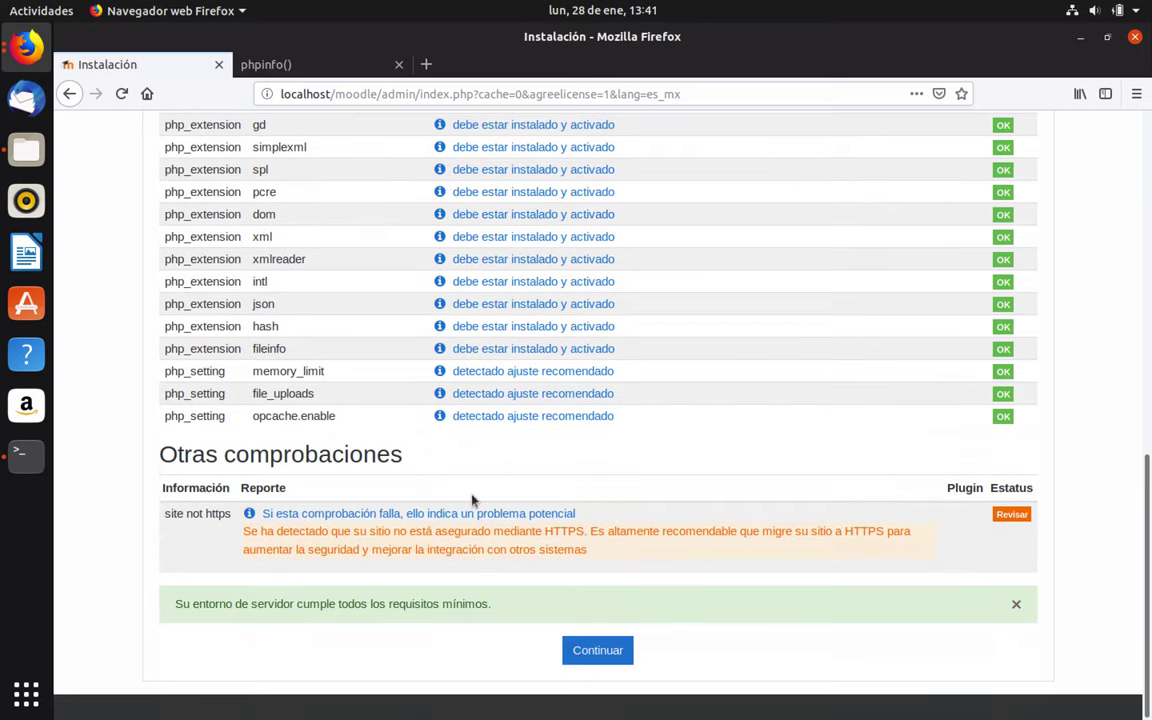
scroll(692, 307, up, 2)
scroll(692, 307, up, 15)
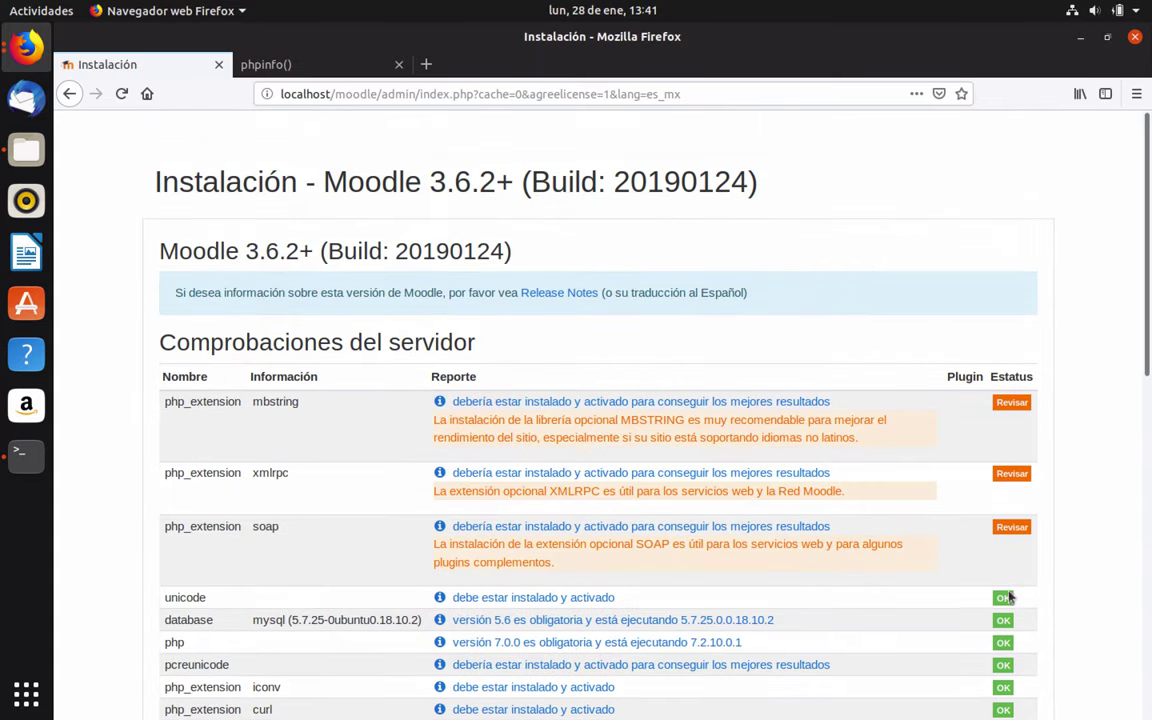
scroll(1093, 543, down, 5)
scroll(1093, 543, down, 5)
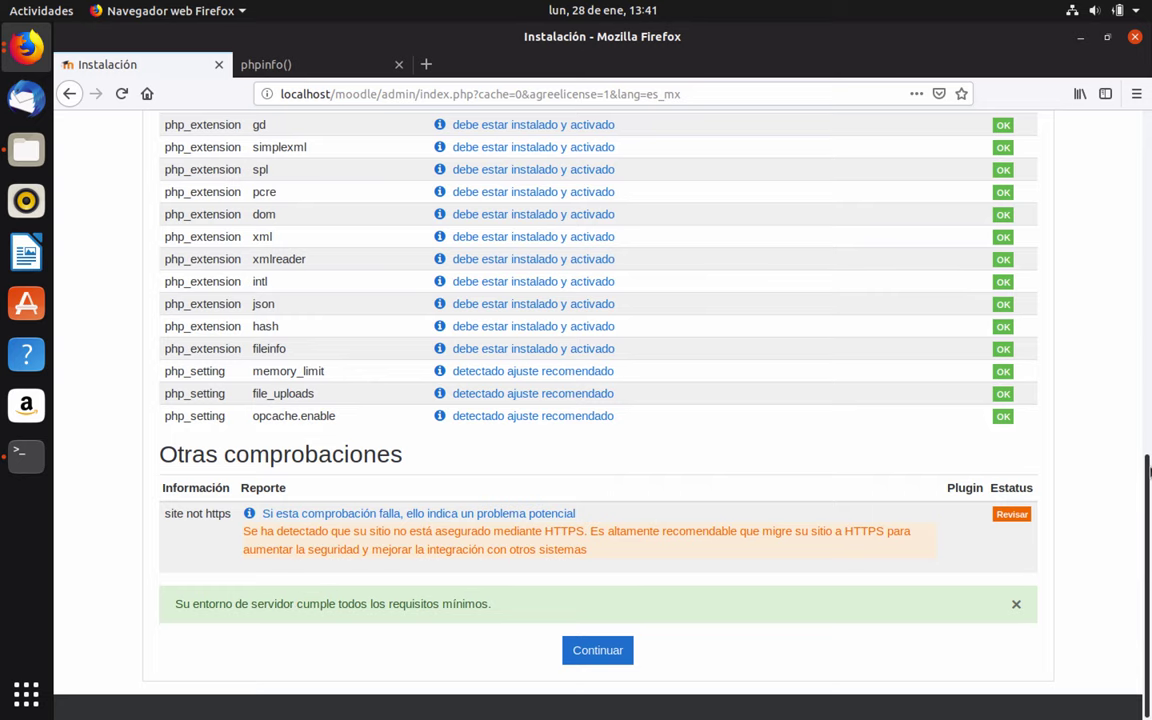
scroll(1113, 510, up, 10)
scroll(617, 615, down, 10)
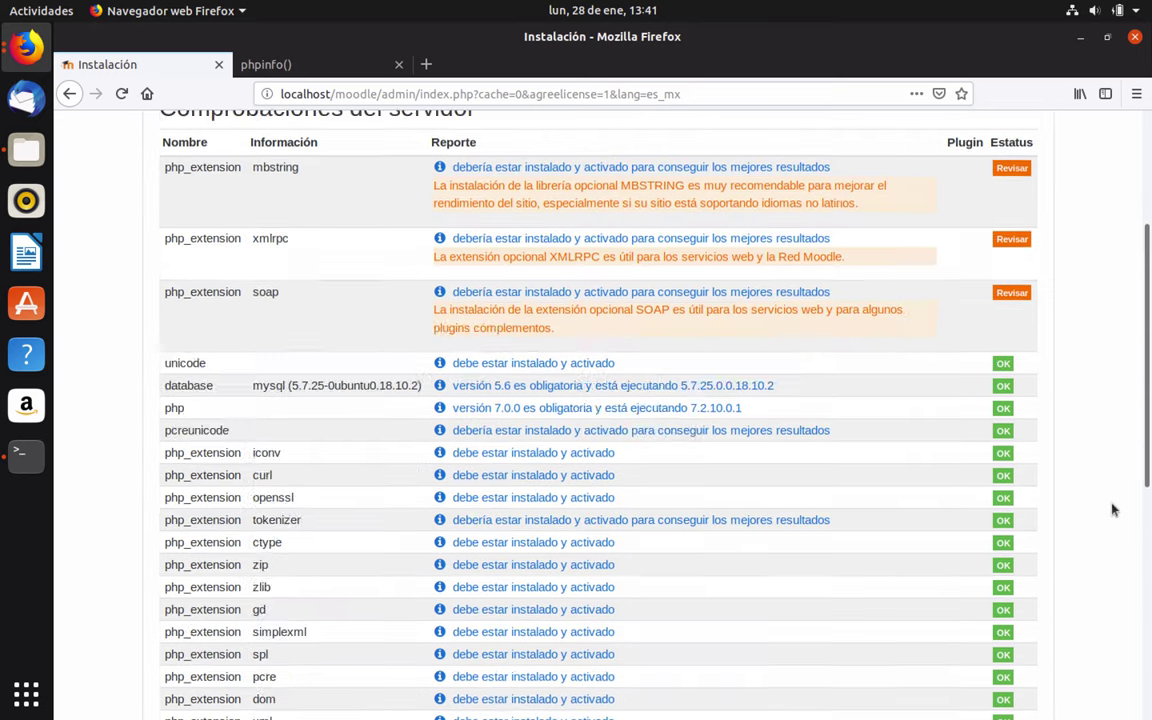
click(599, 649)
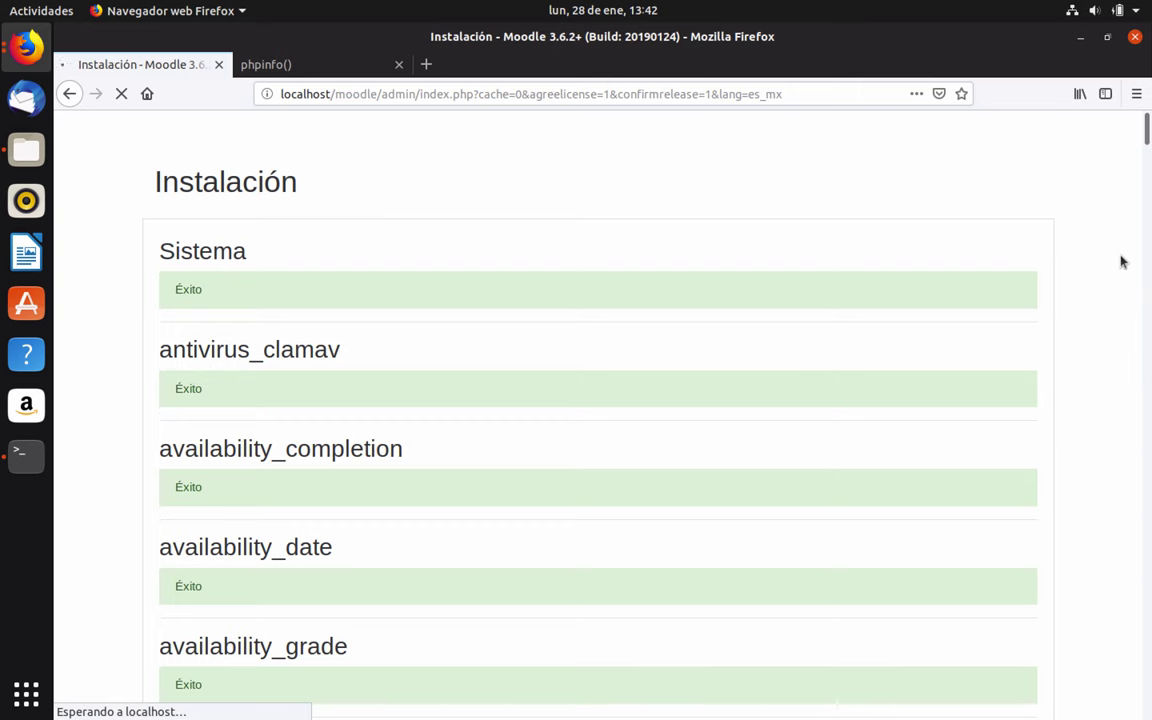
Review the installed plugins list, all reporting Éxito, and continue to the administrator account form
scroll(1121, 262, down, 3)
scroll(1097, 291, down, 20)
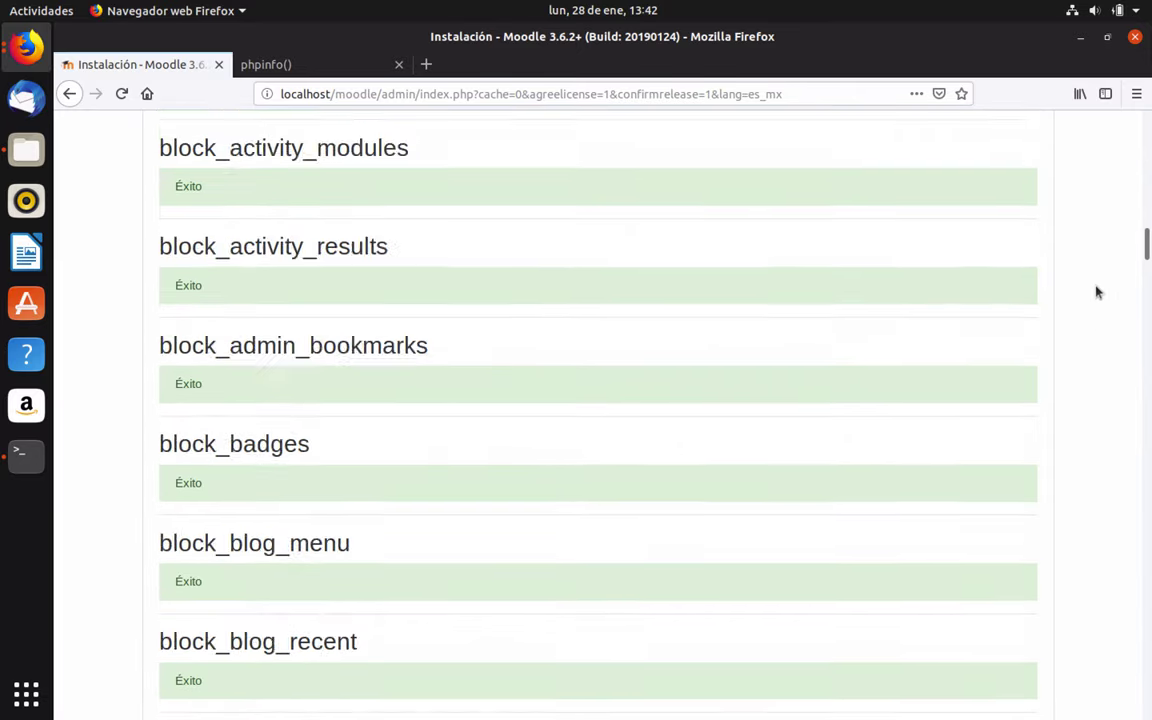
scroll(1097, 291, down, 20)
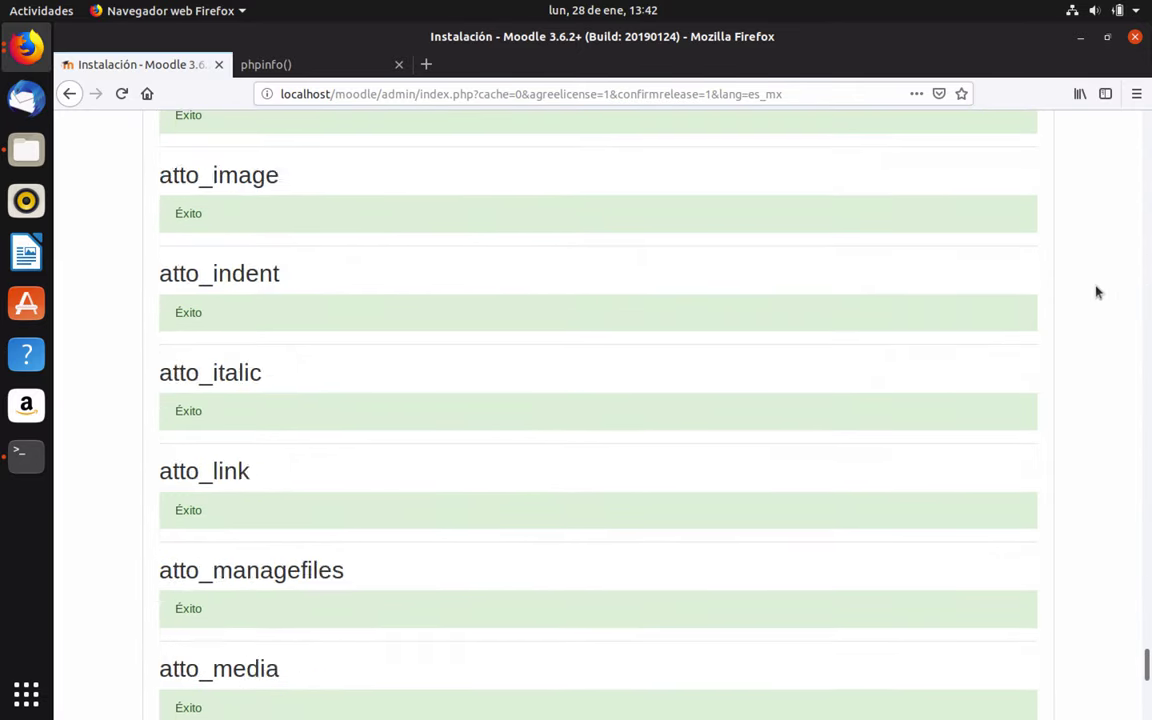
click(602, 654)
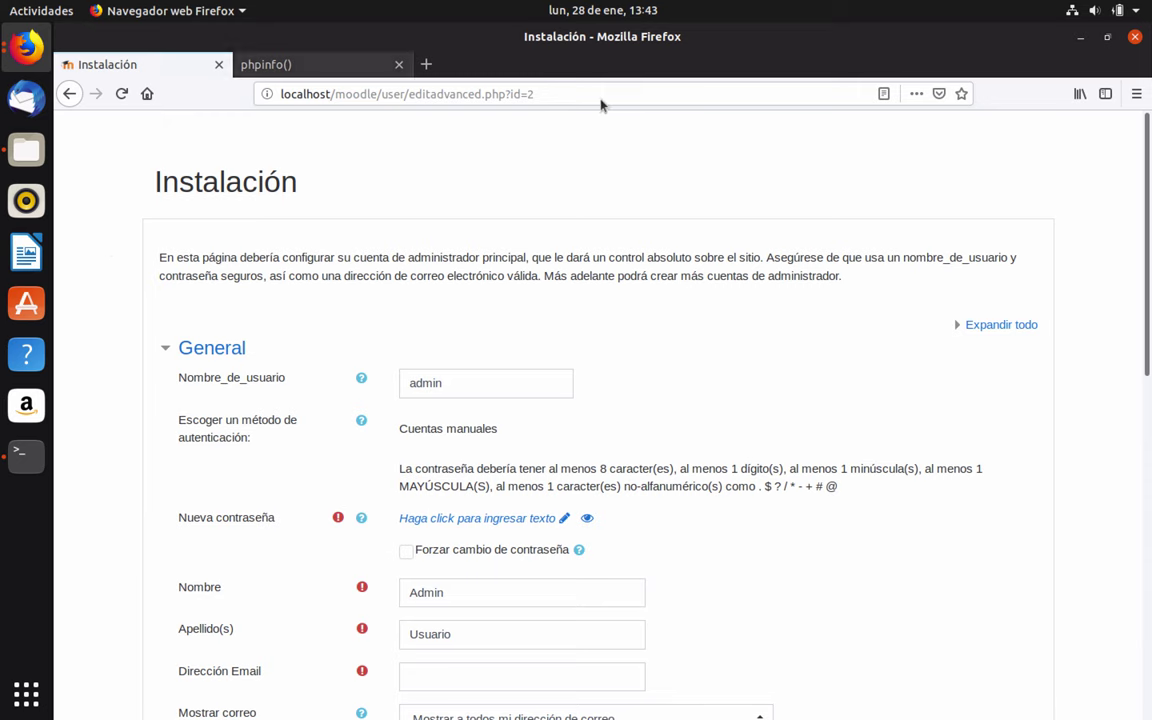
Keep the username admin and enter a new password for the admin account
scroll(476, 385, down, 1)
click(476, 339)
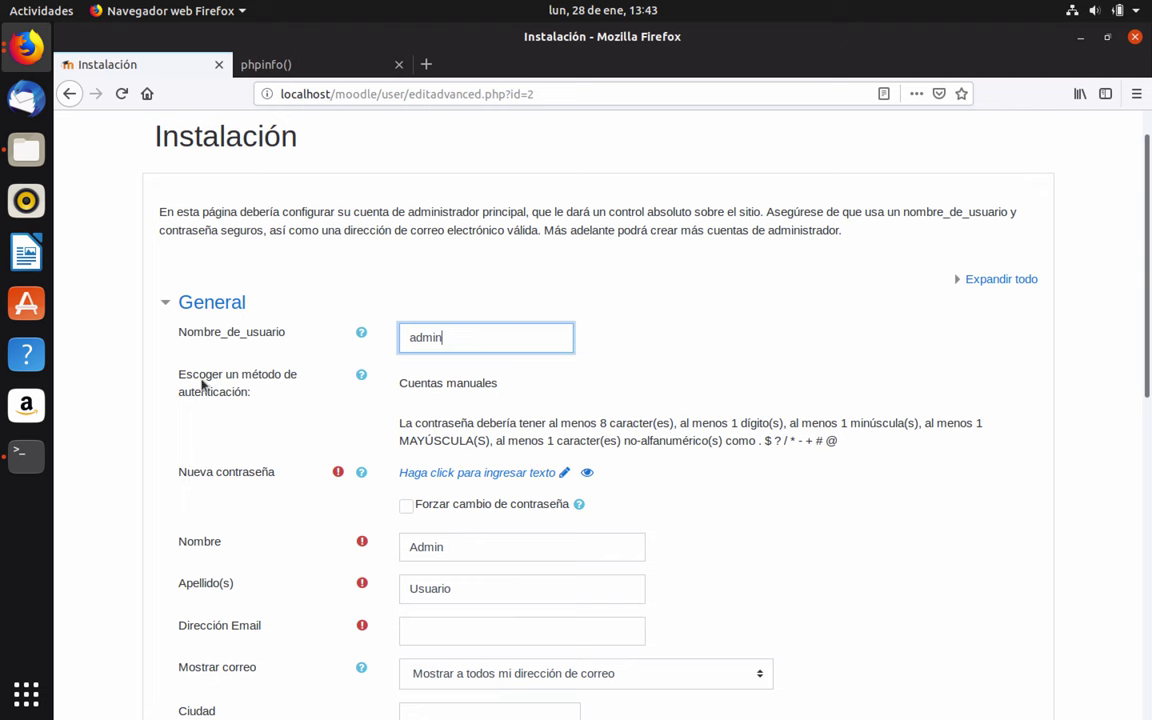
click(470, 383)
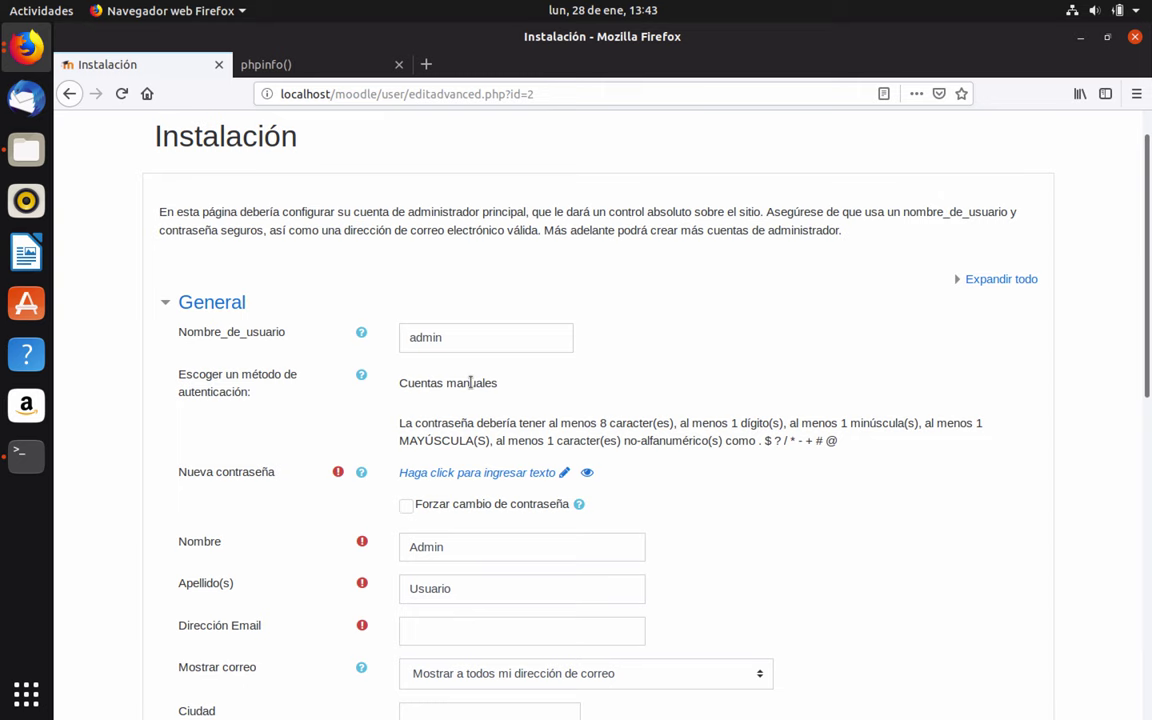
scroll(505, 383, down, 2)
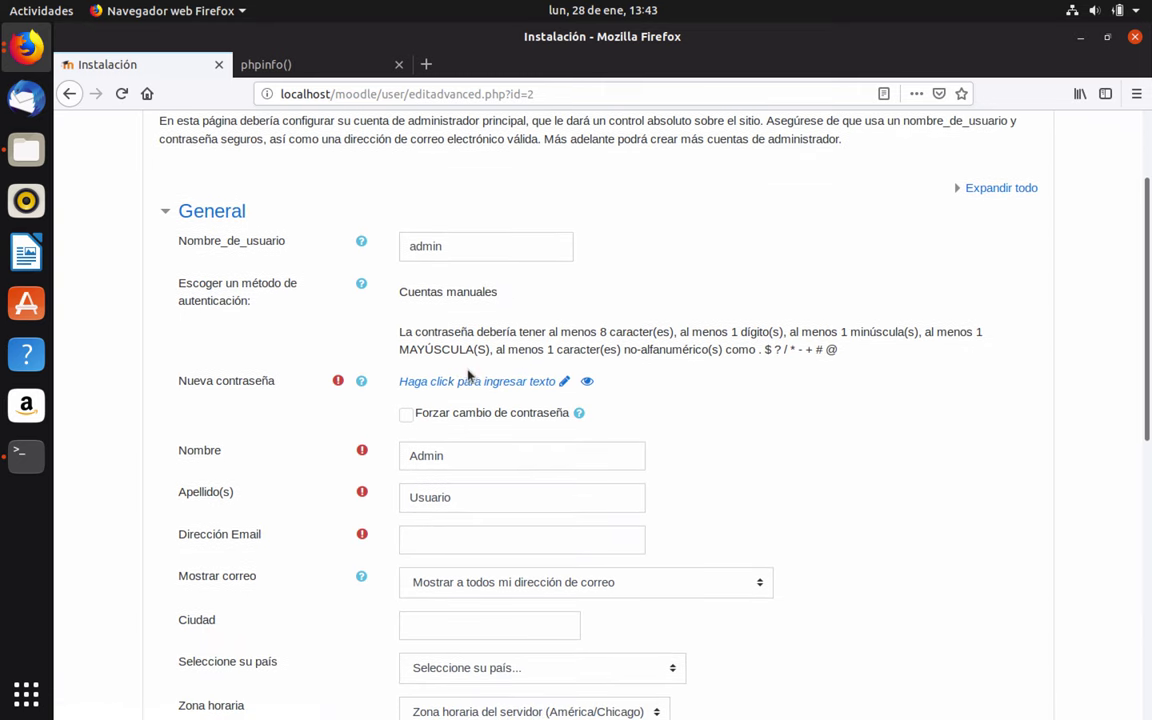
click(471, 380)
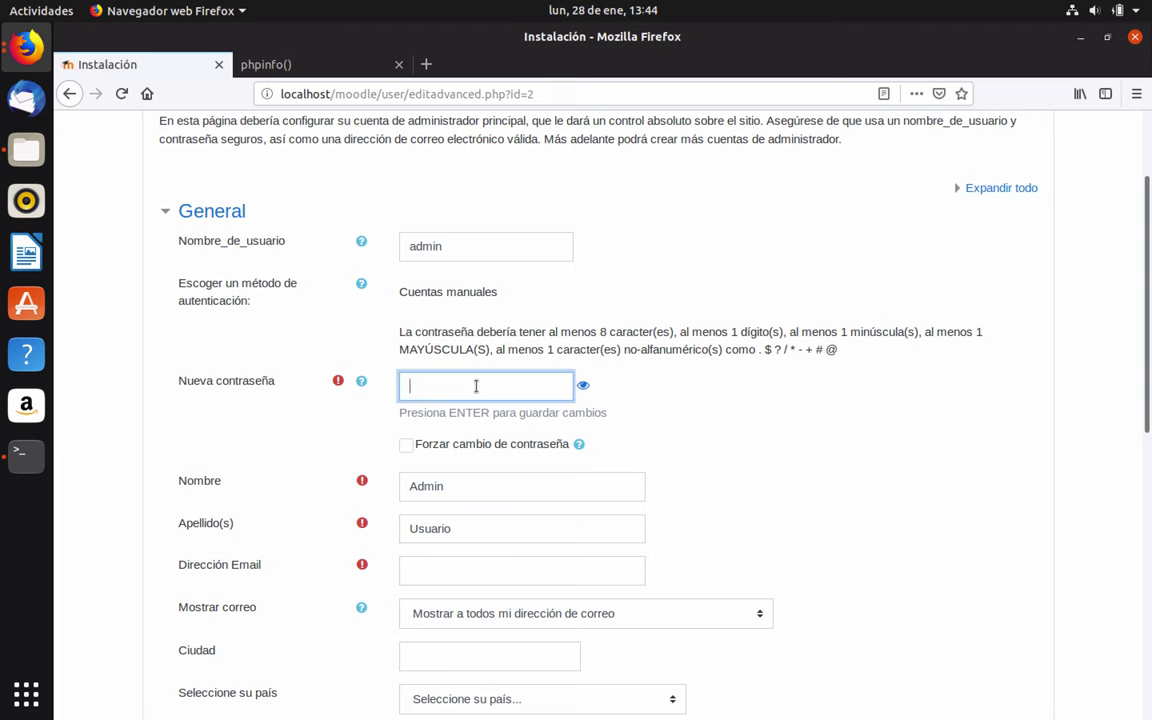
key(Return)
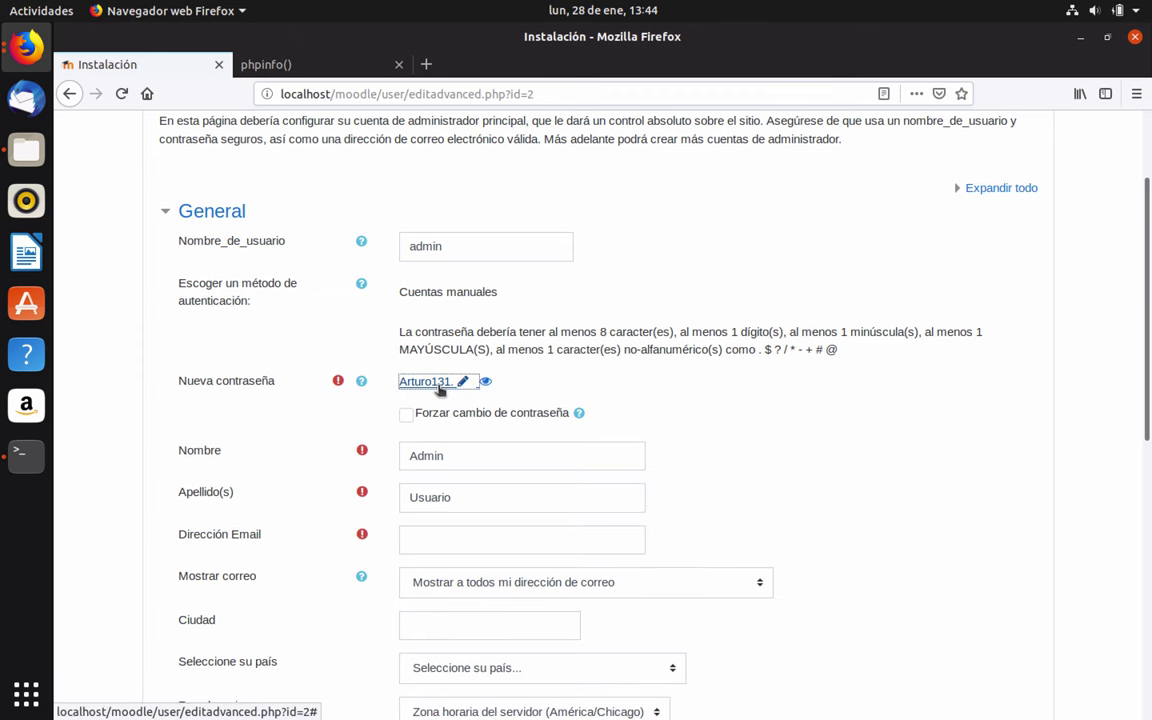
scroll(340, 435, down, 1)
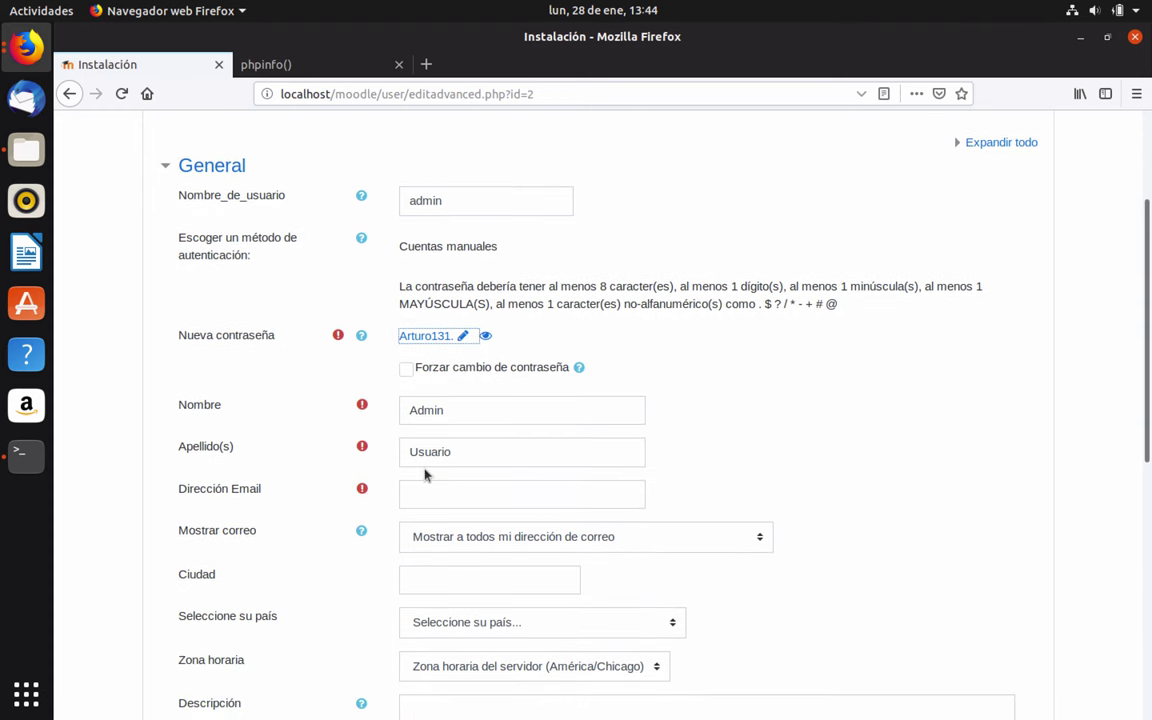
Enter the admin's first name, surname, e-mail address and city in the profile
double_click(452, 414)
text(Oscar)
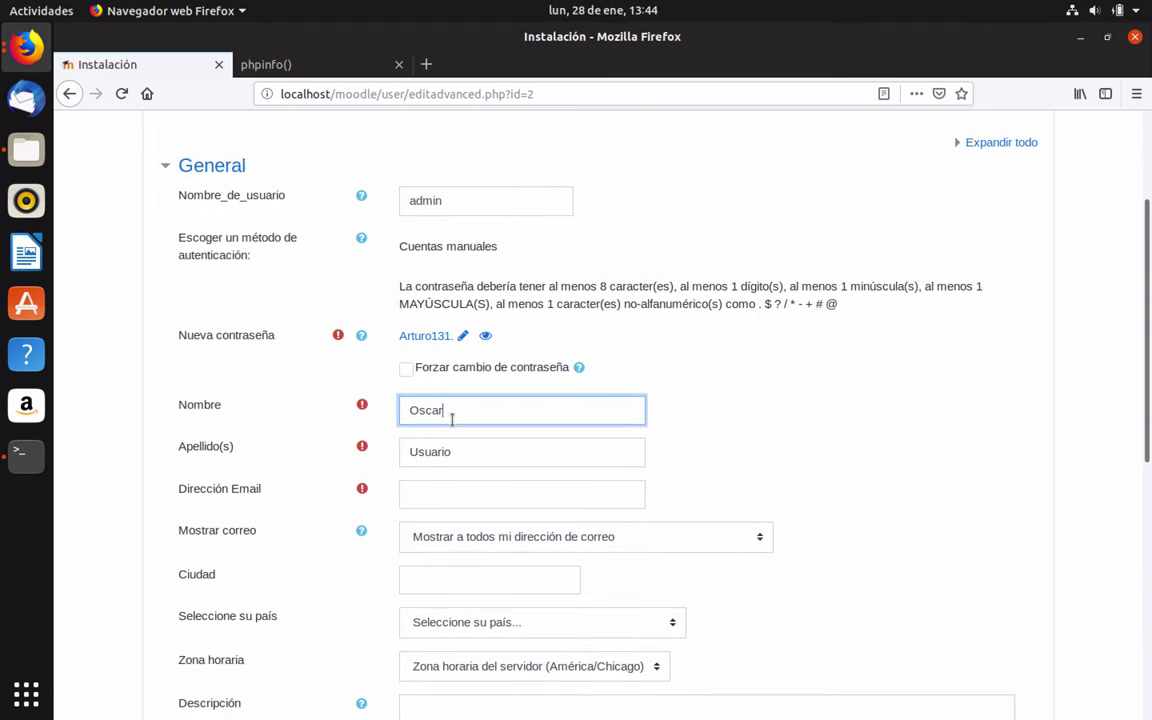
text( Arturo)
double_click(468, 451)
text(Cruz Hernández)
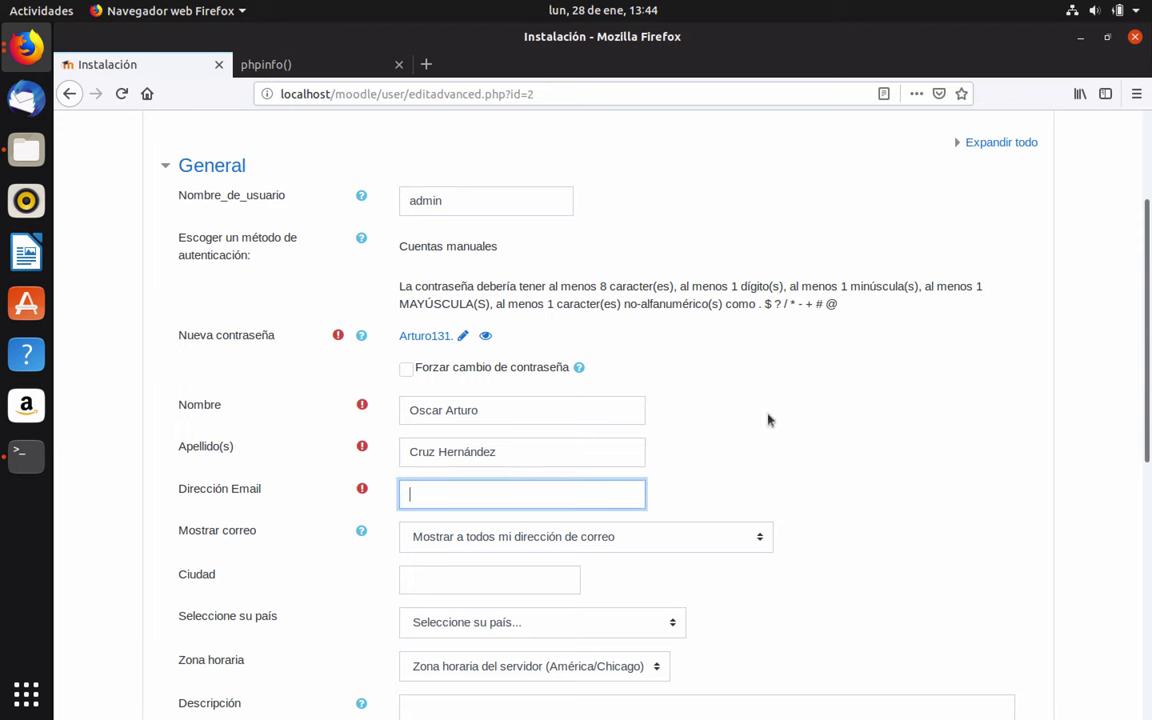
scroll(925, 427, down, 3)
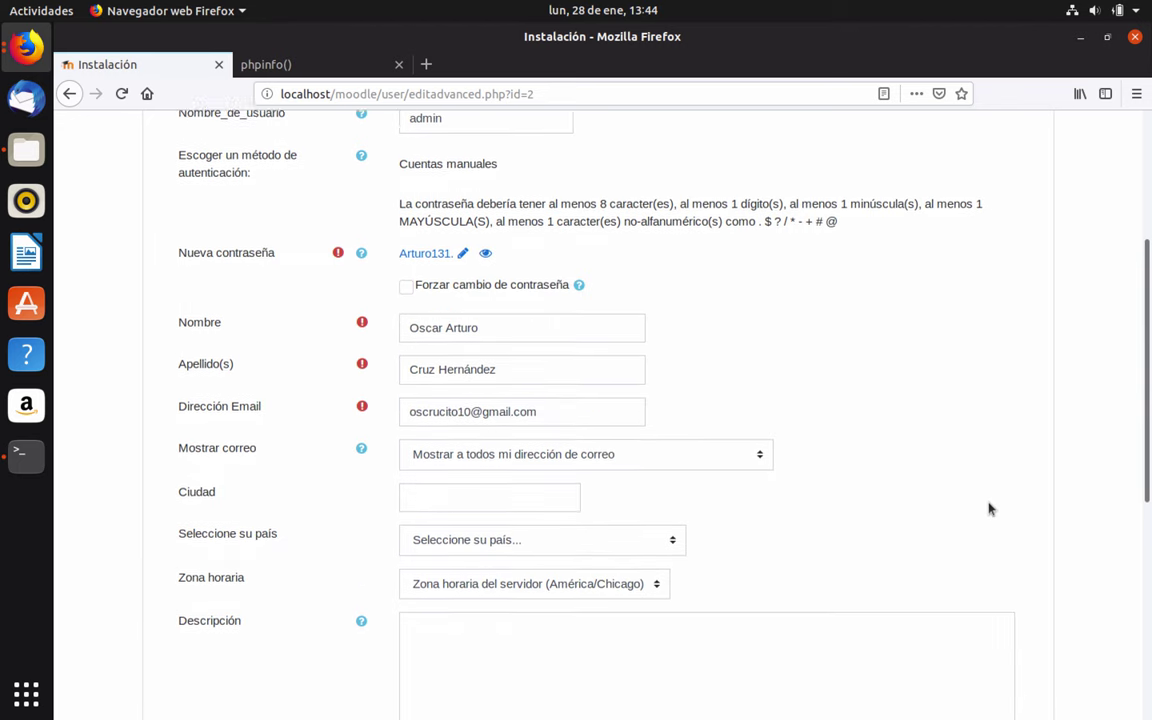
click(450, 398)
text(San)
Choose country México and time zone América/Cd de México, then save the profile
click(527, 442)
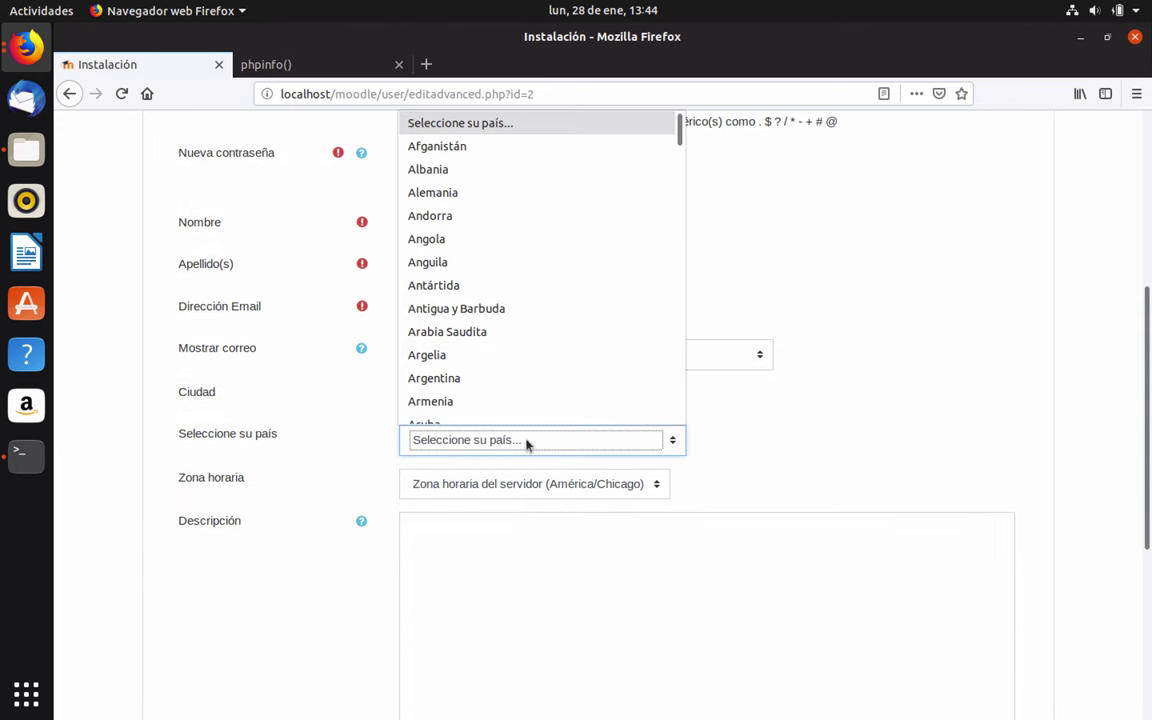
scroll(442, 393, down, 10)
click(442, 405)
scroll(1003, 386, down, 5)
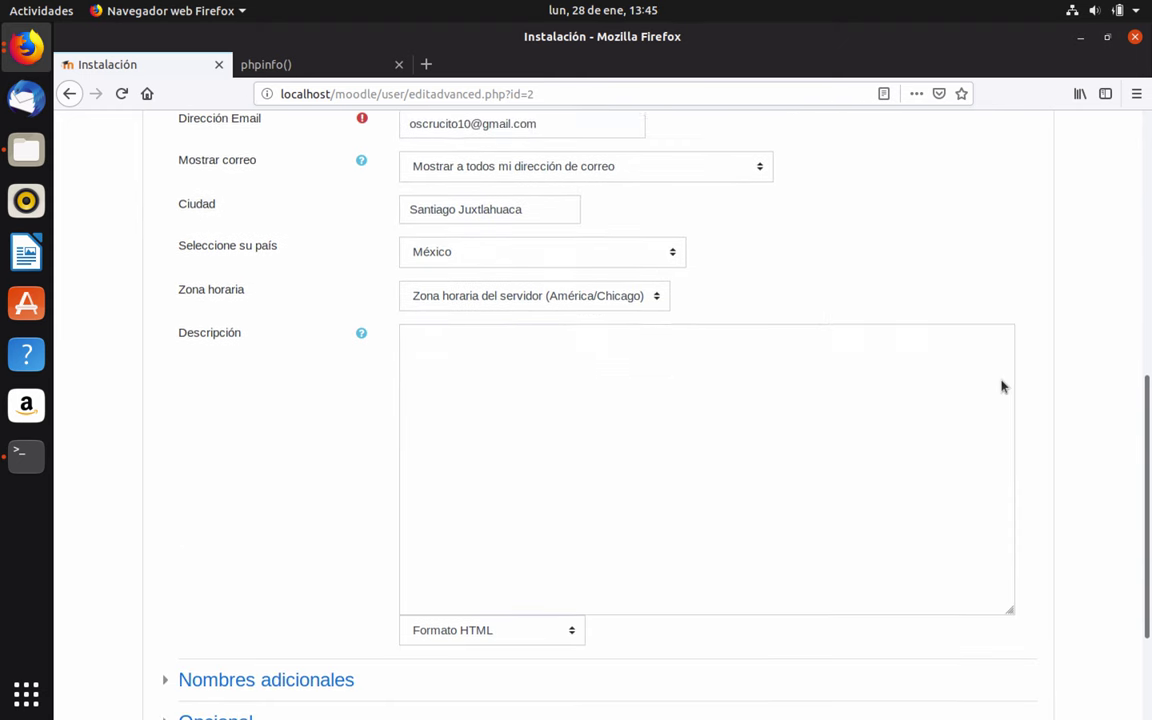
click(534, 170)
scroll(527, 542, down, 1)
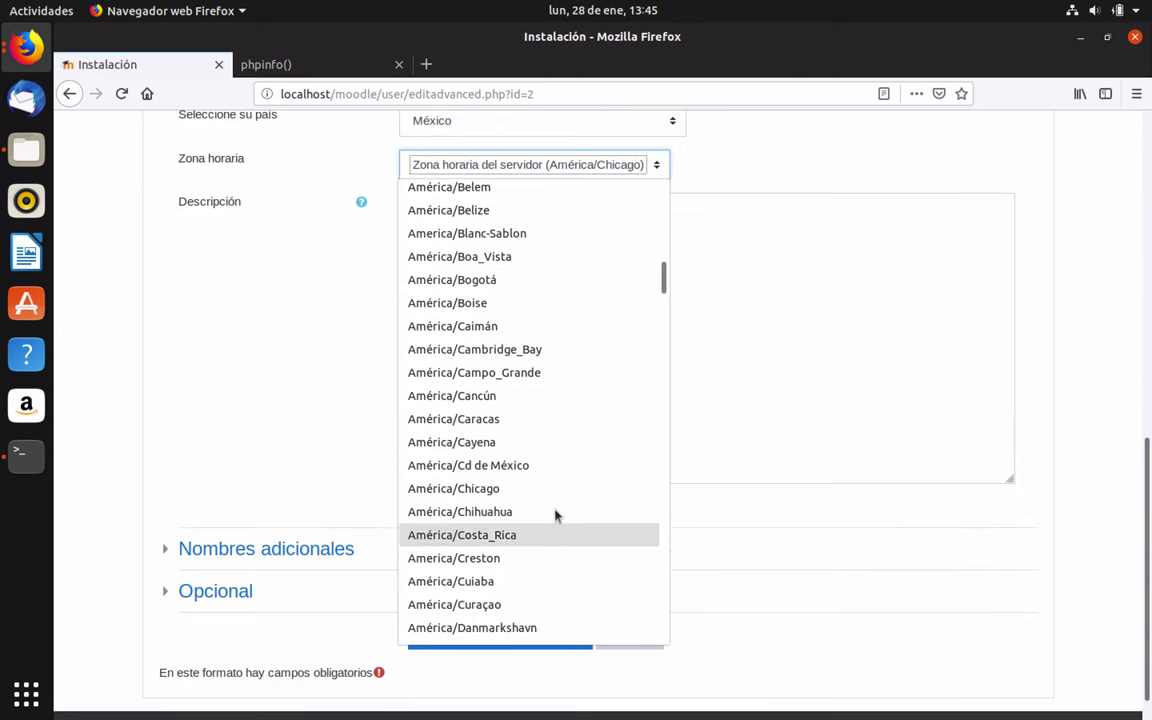
click(490, 468)
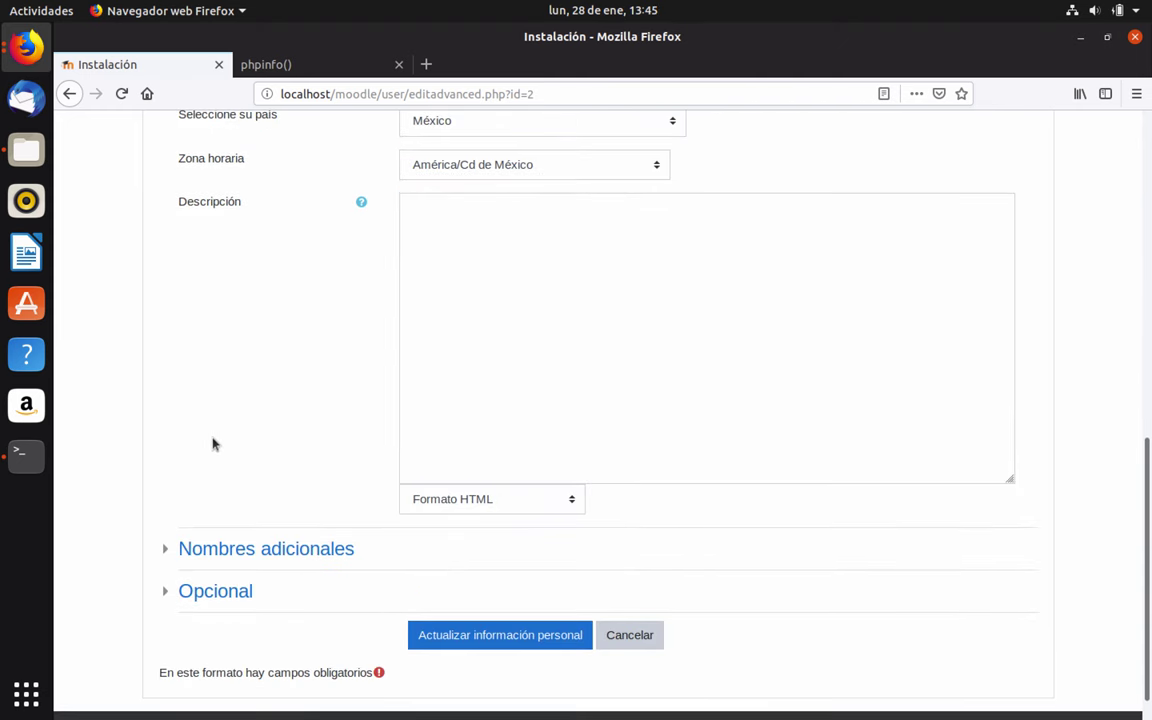
scroll(212, 444, down, 1)
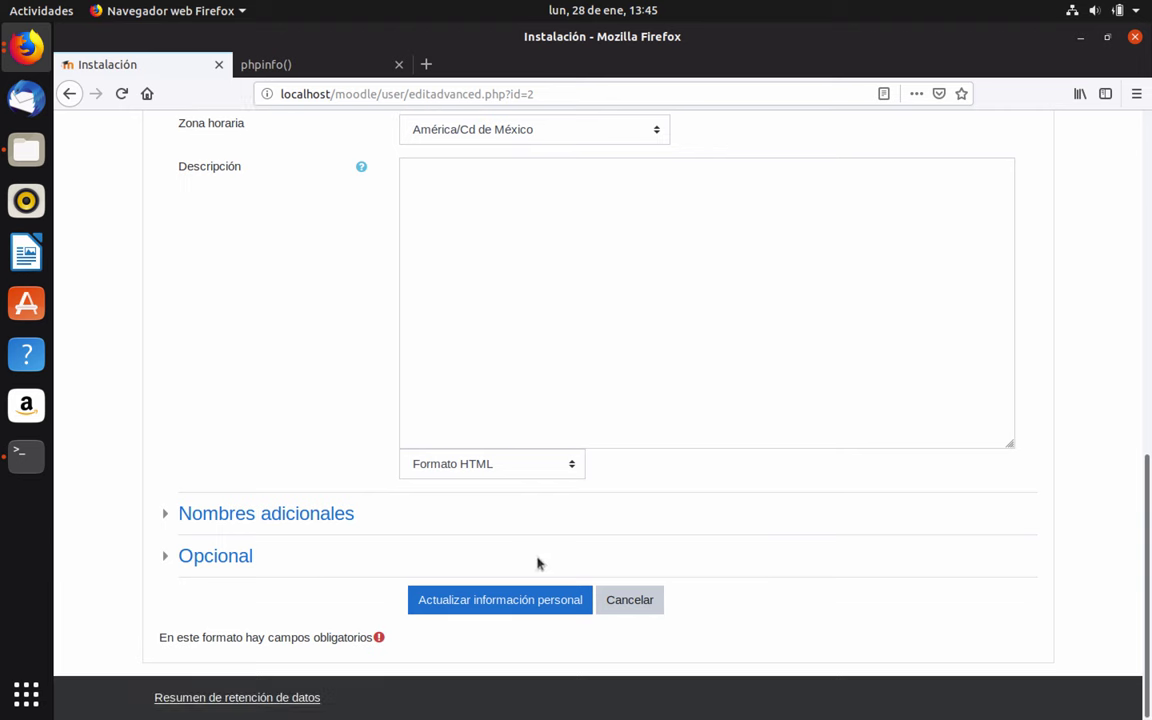
click(498, 603)
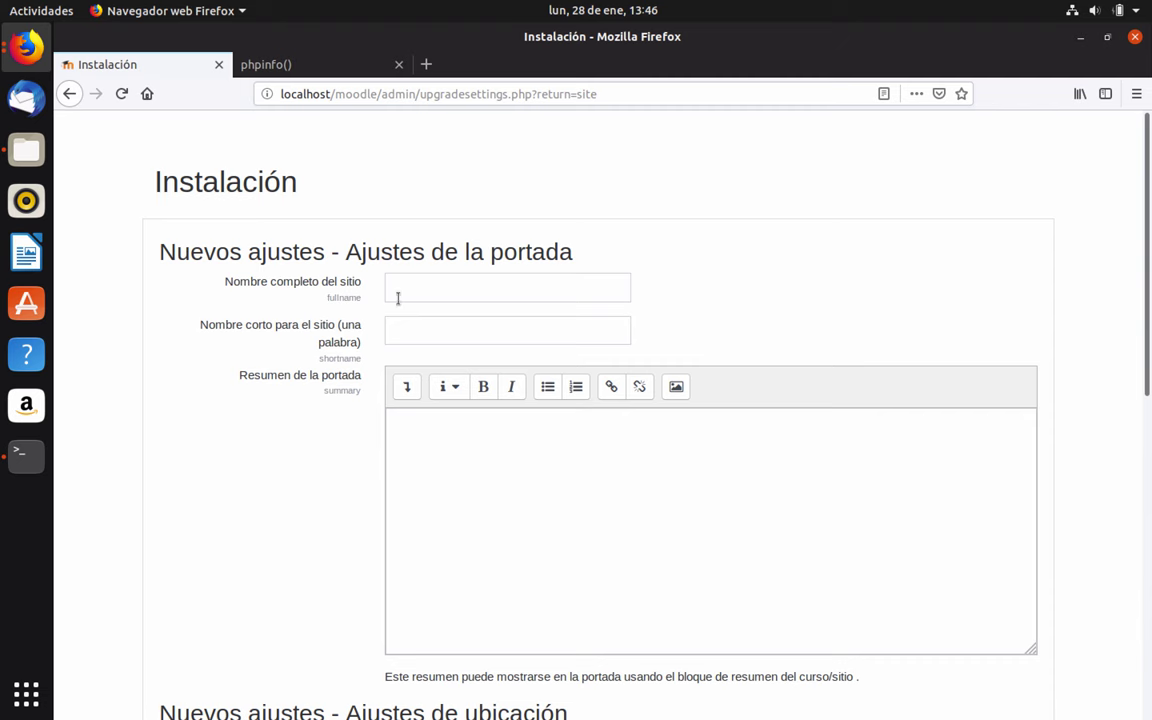
Name the site 'Plataforma Educativa Virtual - ClairaNetoworks' with summary 'Espacio virtual para la enseñanza'
click(427, 291)
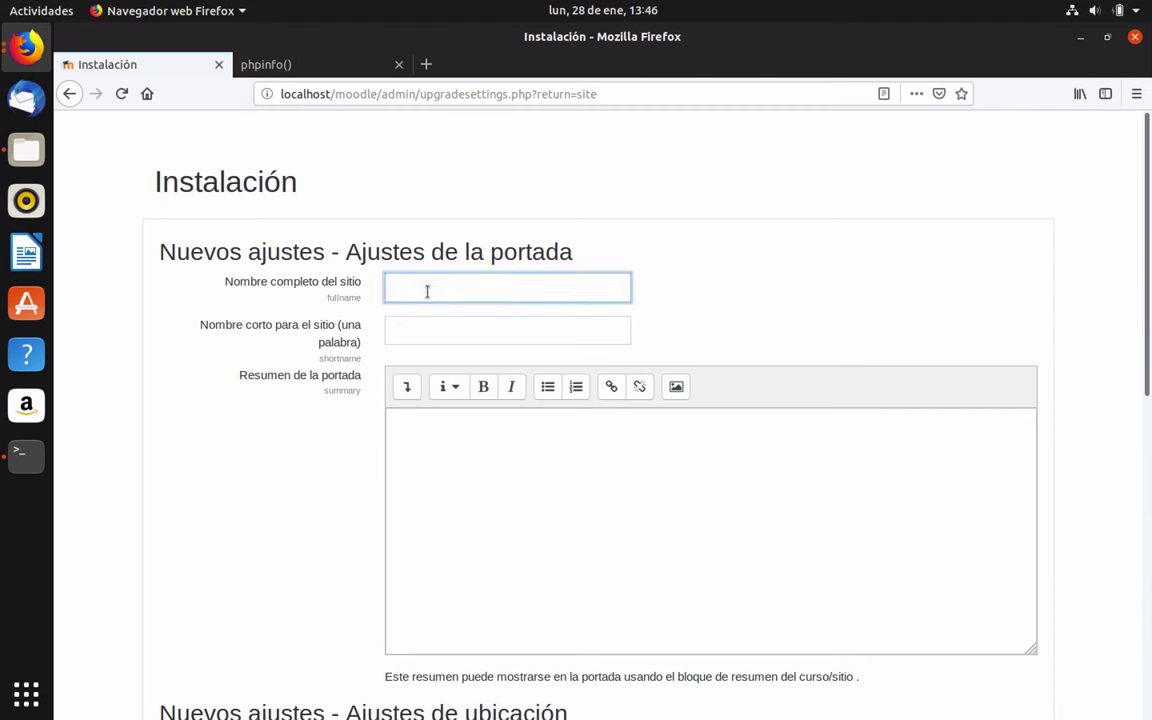
text(Plataforma Educativa Virtual -)
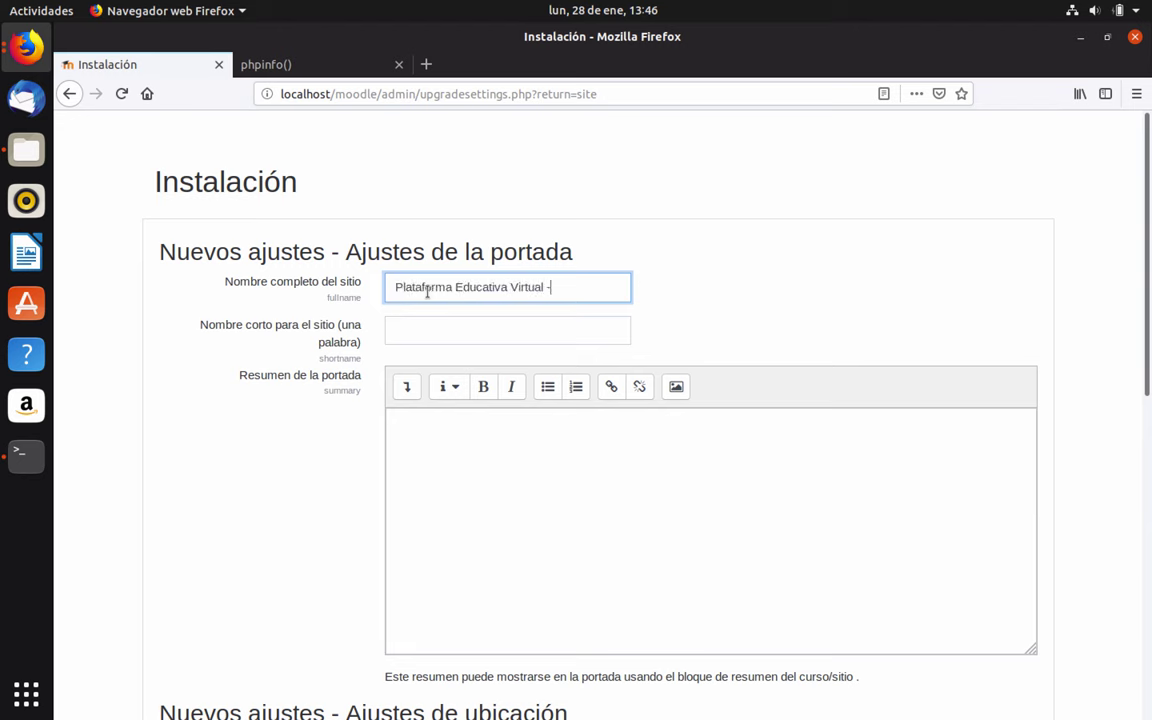
text( ClairaNetoworks)
click(428, 331)
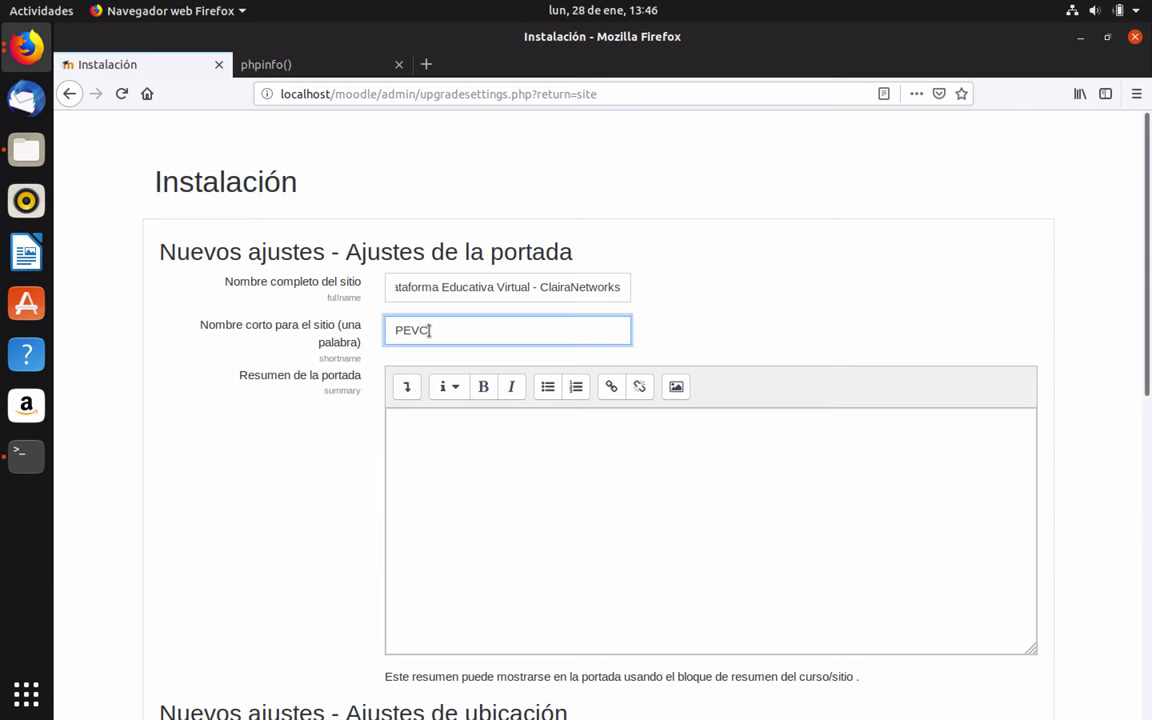
click(479, 507)
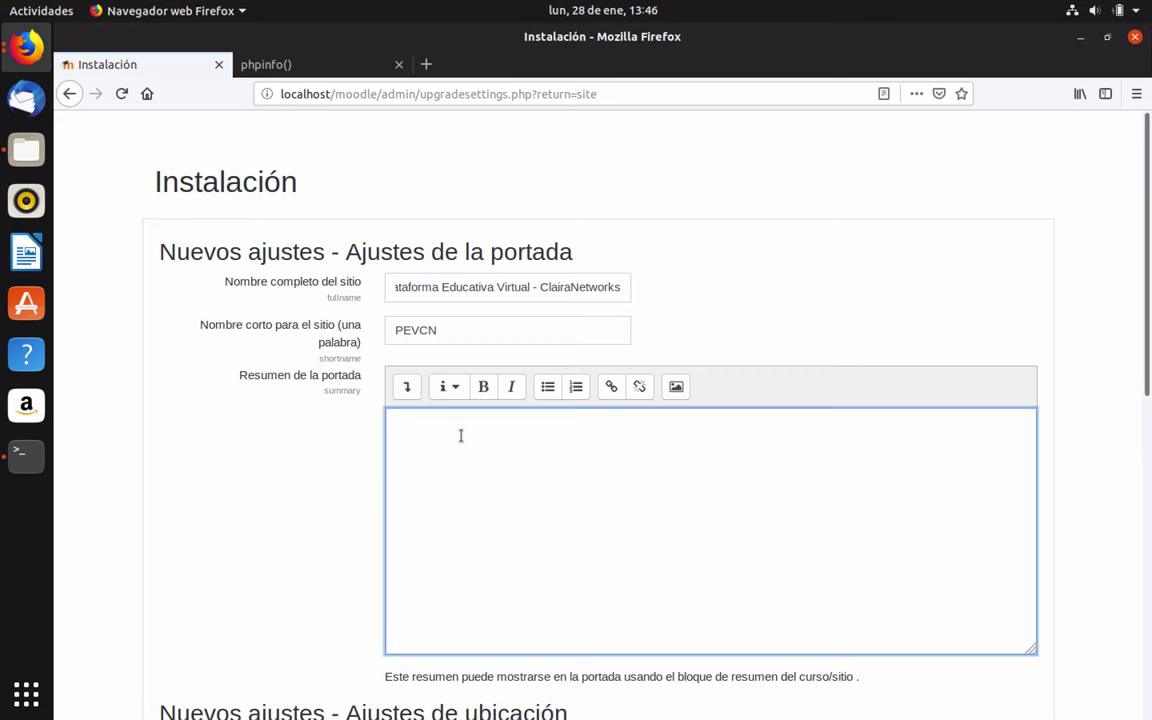
text(Espacio virtual para la enseñanza--)
Set the default time zone to América/Cd de México
scroll(303, 519, down, 5)
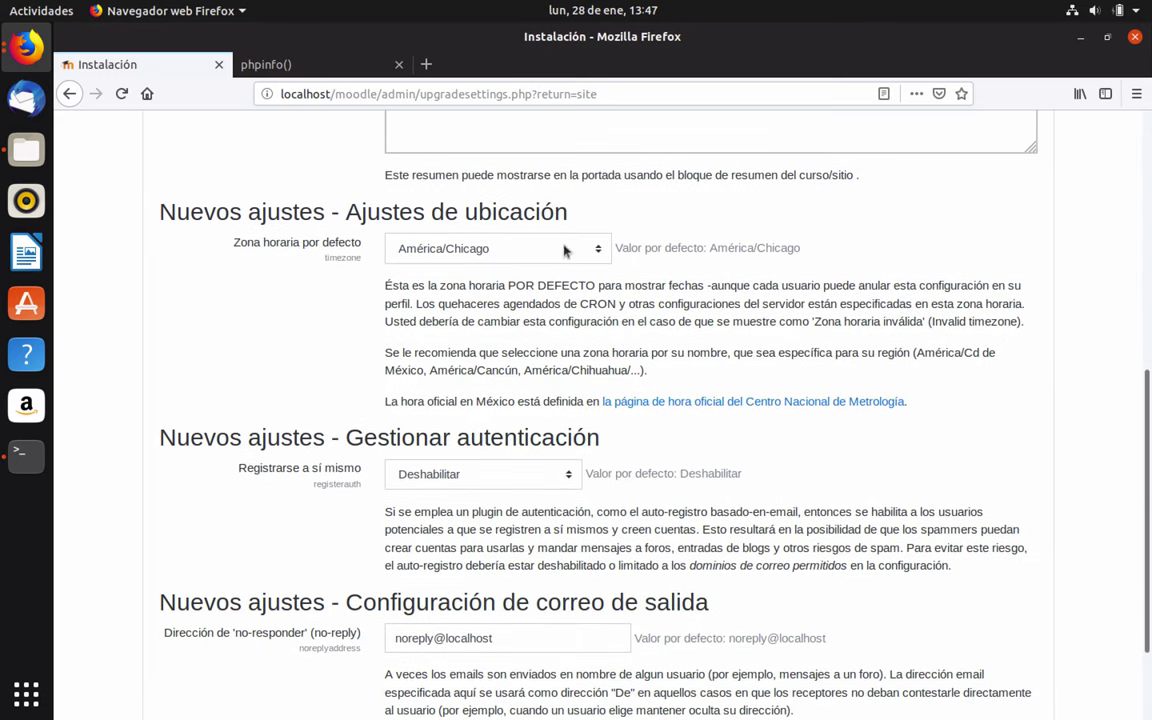
click(598, 250)
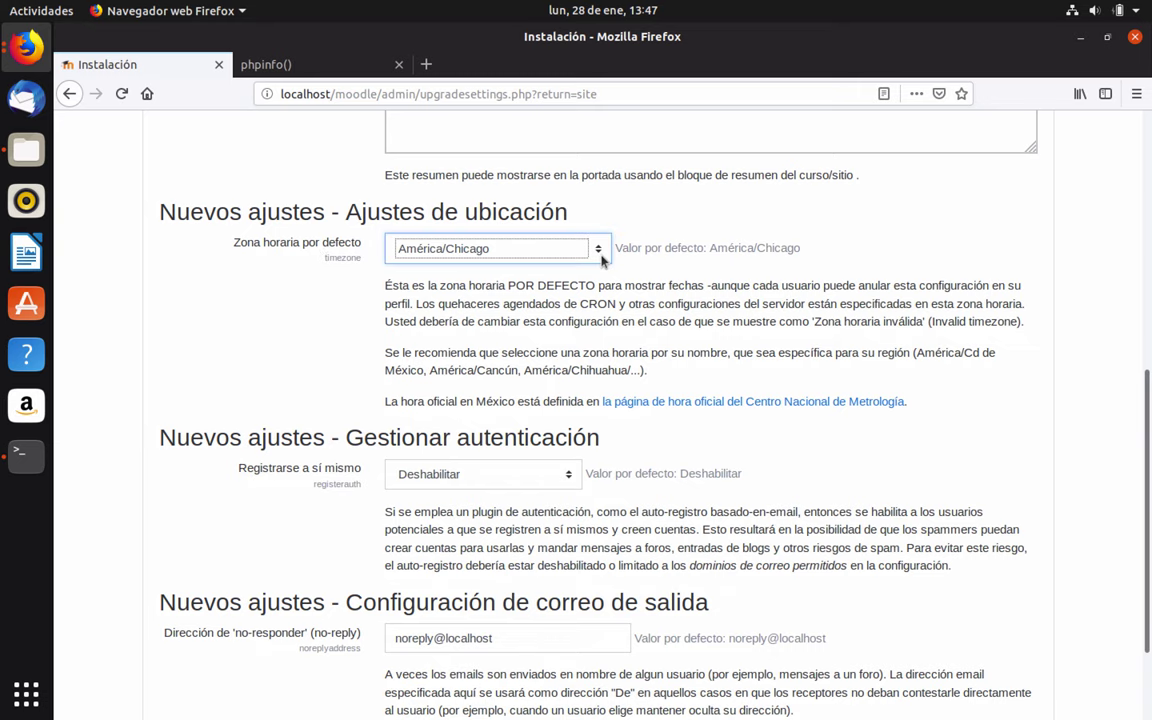
scroll(505, 510, down, 1)
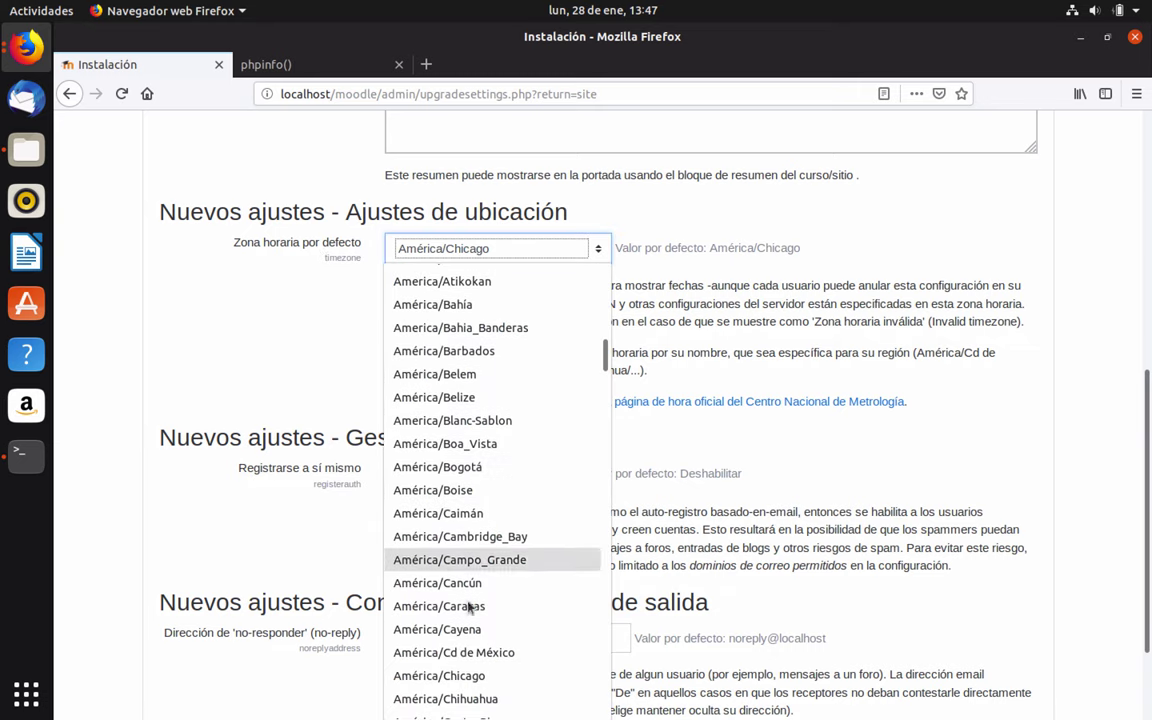
click(447, 653)
click(1010, 428)
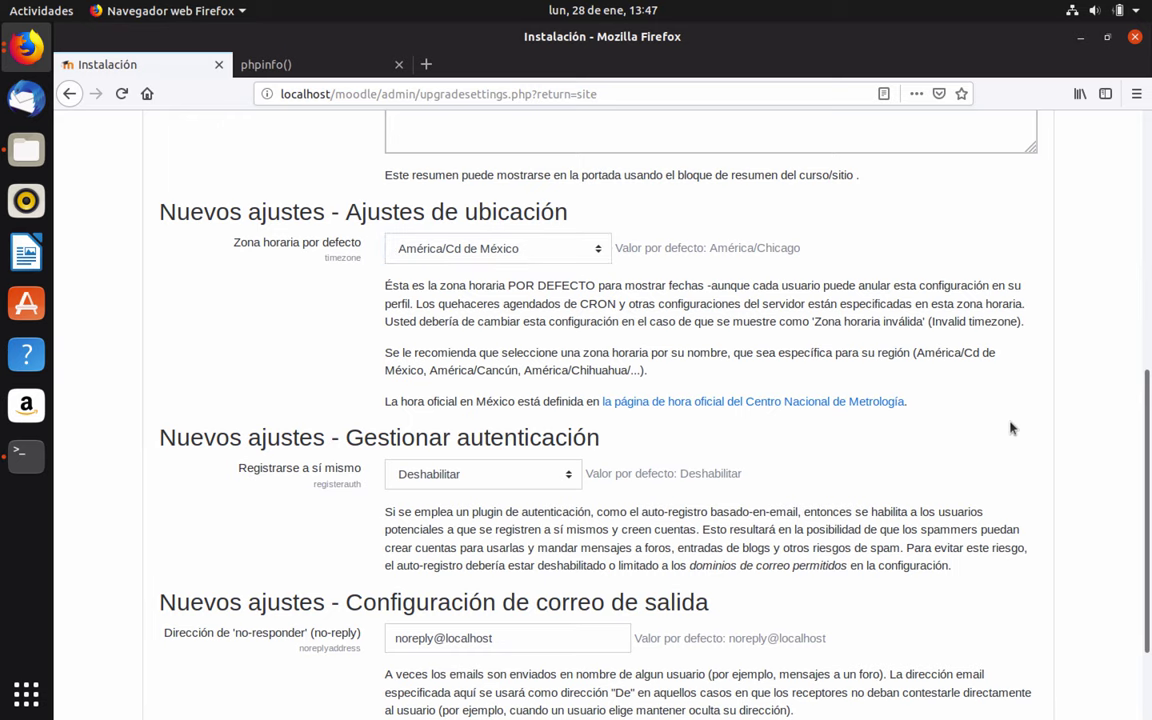
scroll(1010, 428, down, 3)
scroll(215, 365, up, 1)
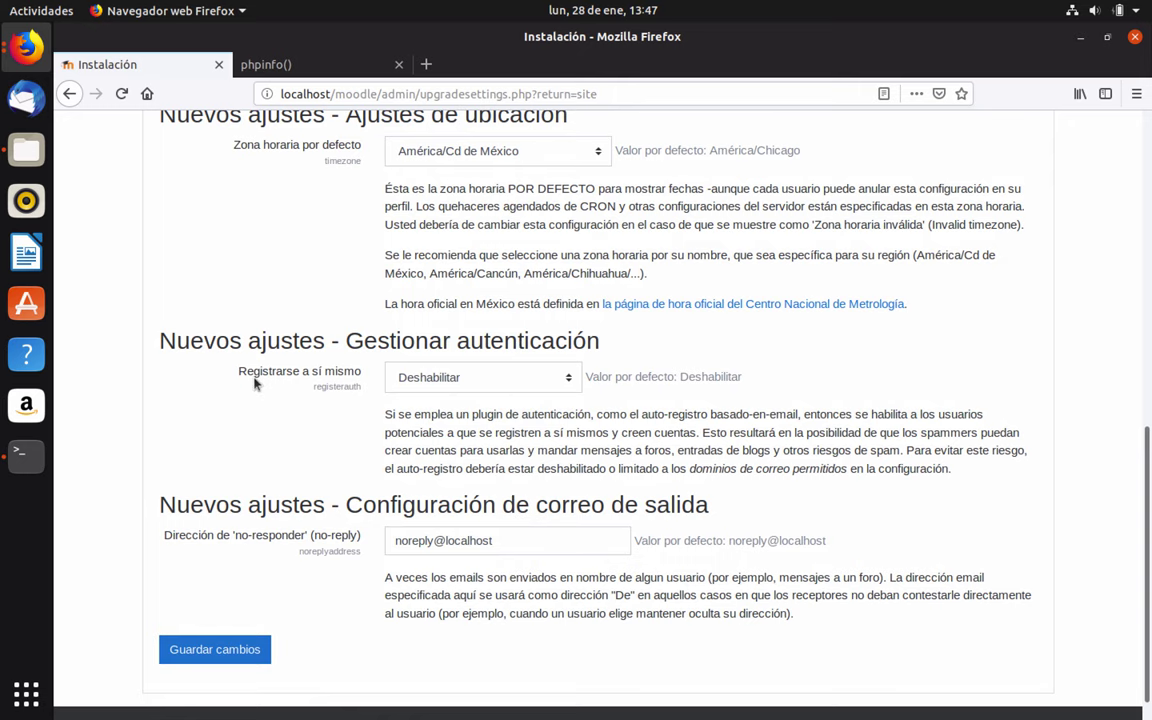
scroll(510, 378, down, 1)
Allow email-based self-registration and save the site settings
click(515, 346)
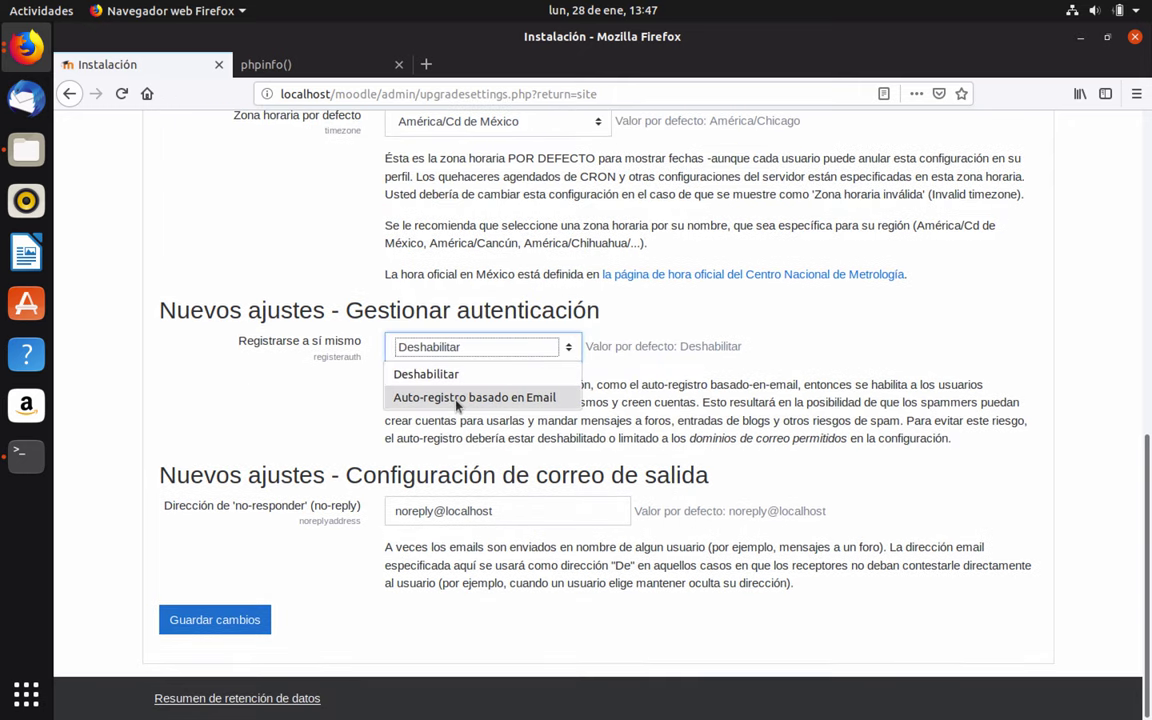
click(457, 399)
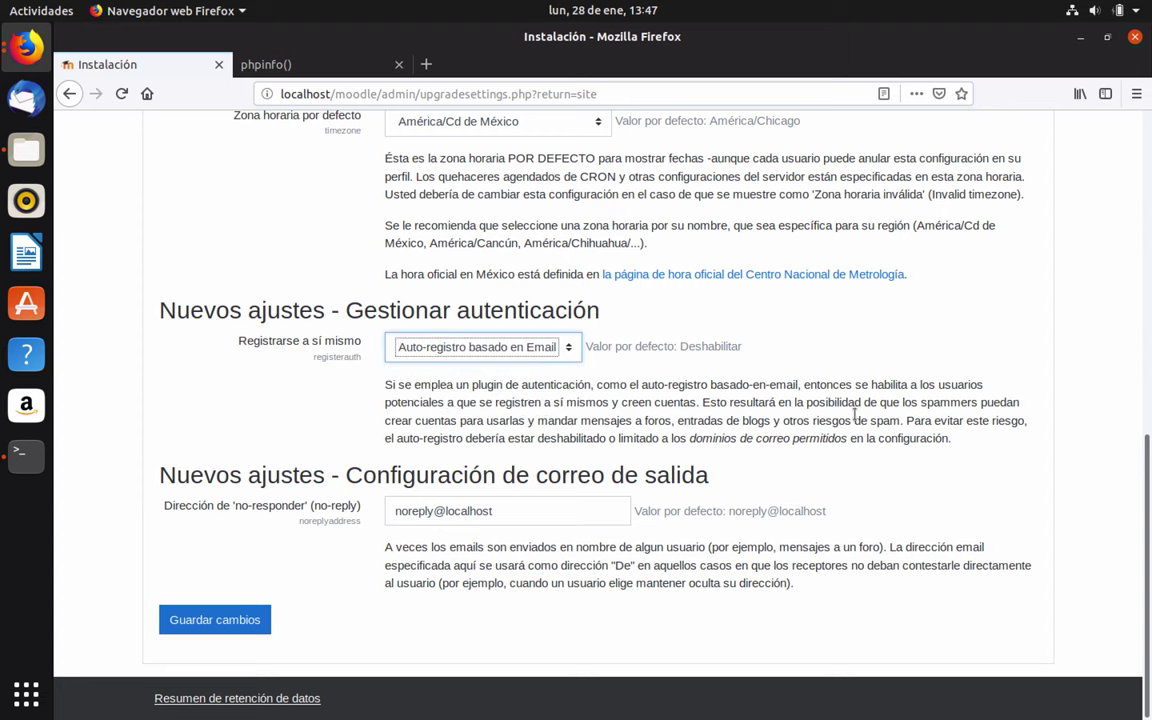
click(222, 428)
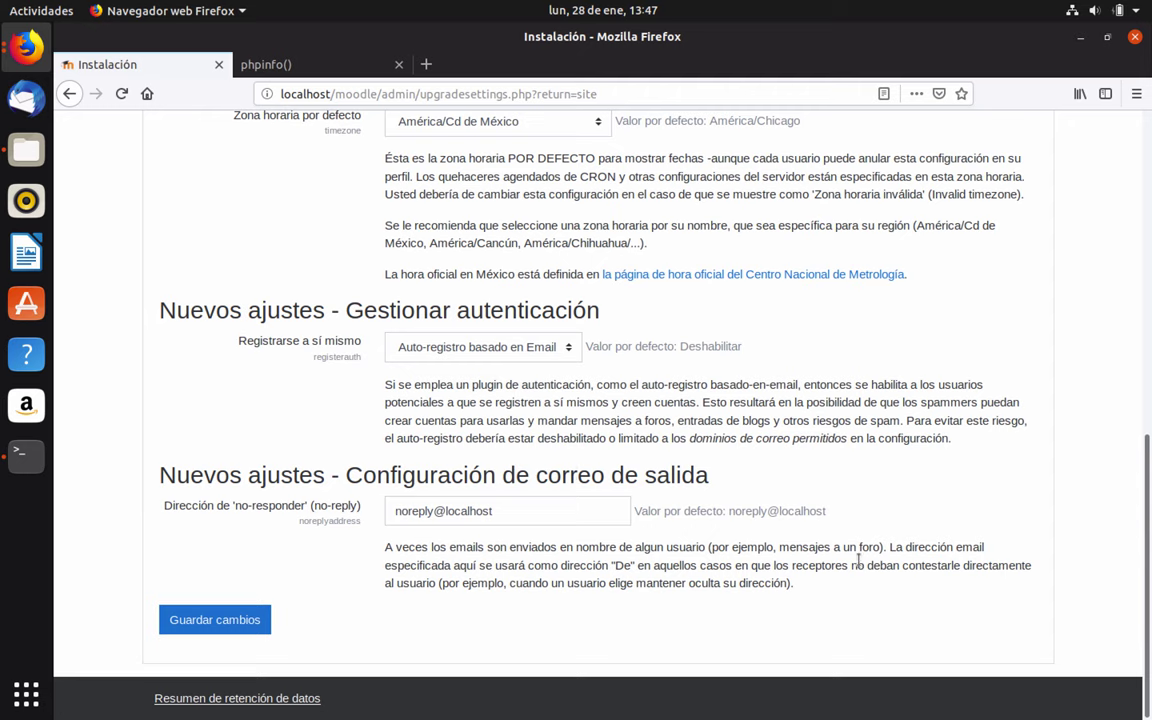
click(214, 620)
Replace the invalid noreply@localhost address with a valid e-mail address and save
triple_click(416, 377)
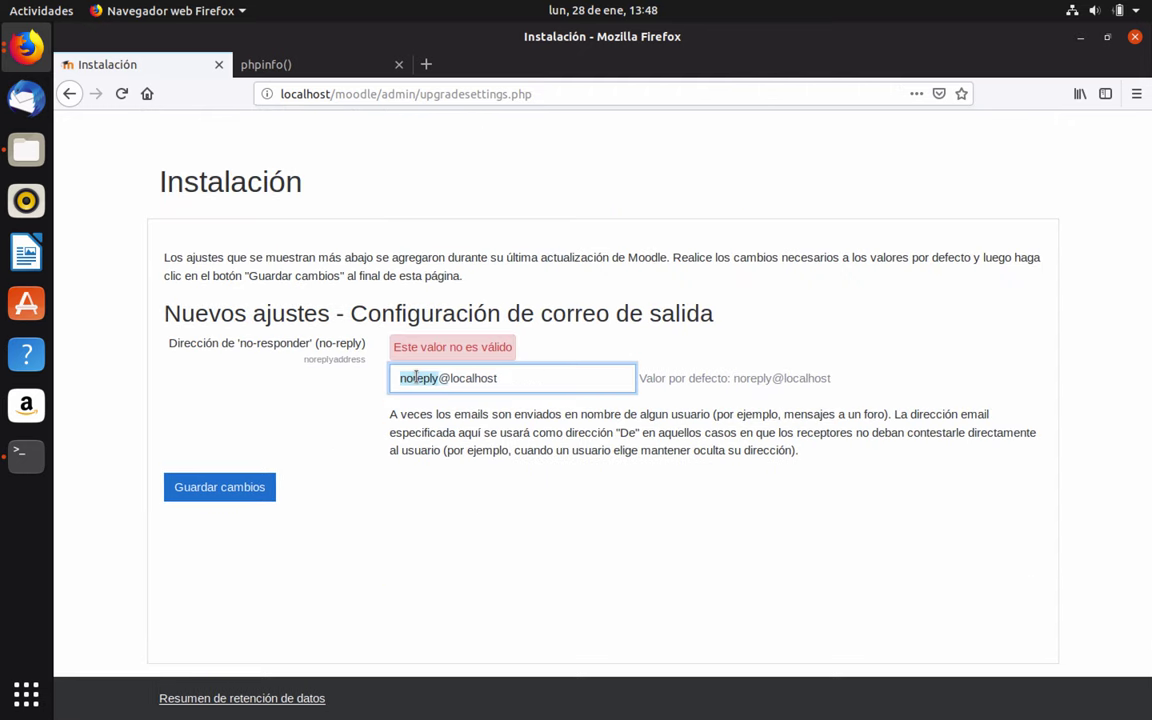
key(Tab)
key(Return)
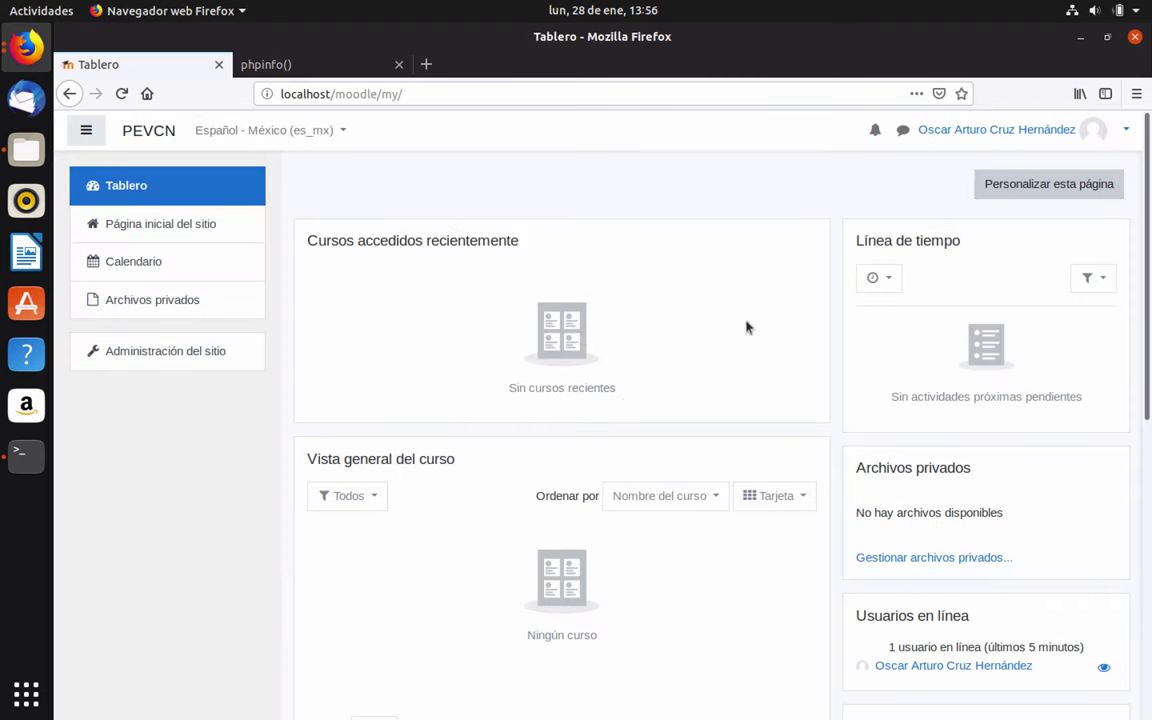
Visit Página inicial del sitio, then Calendario, then Archivos privados from the left navigation
click(137, 212)
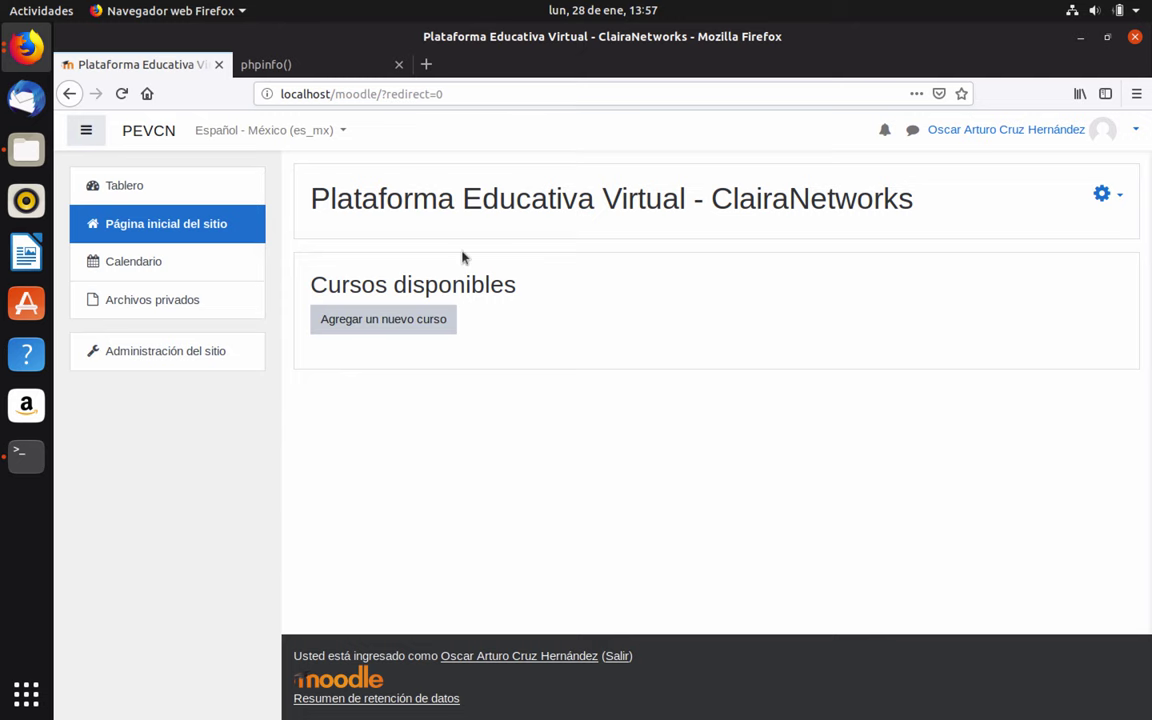
click(124, 261)
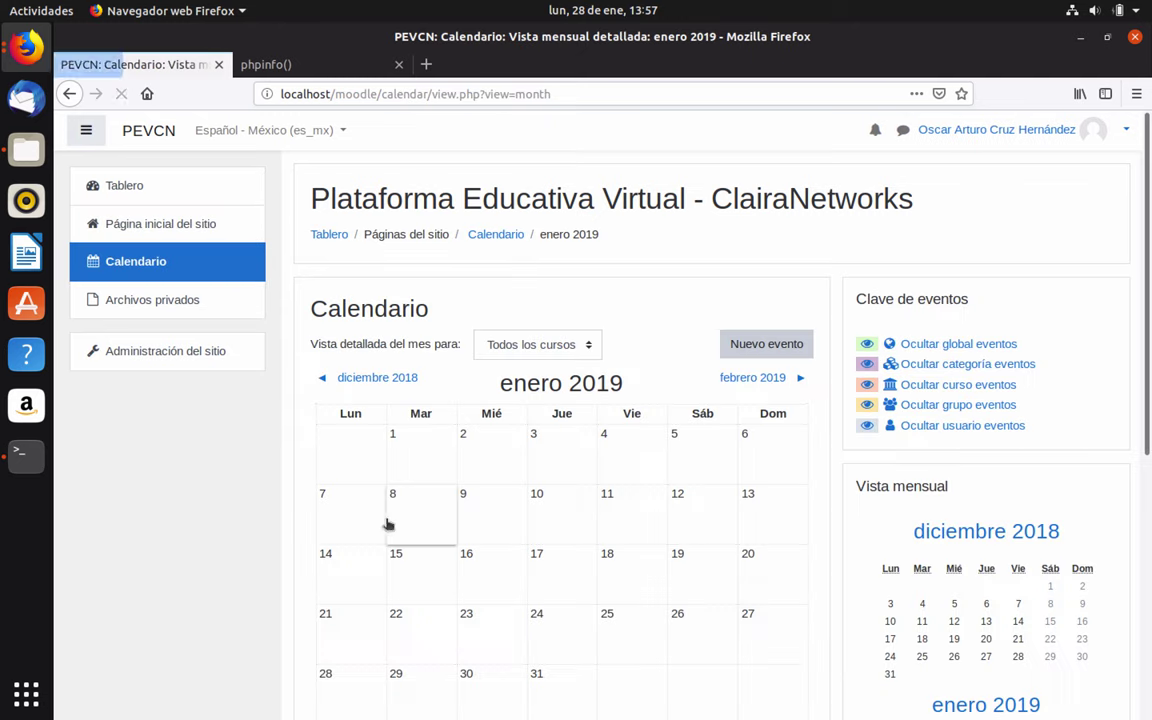
click(165, 303)
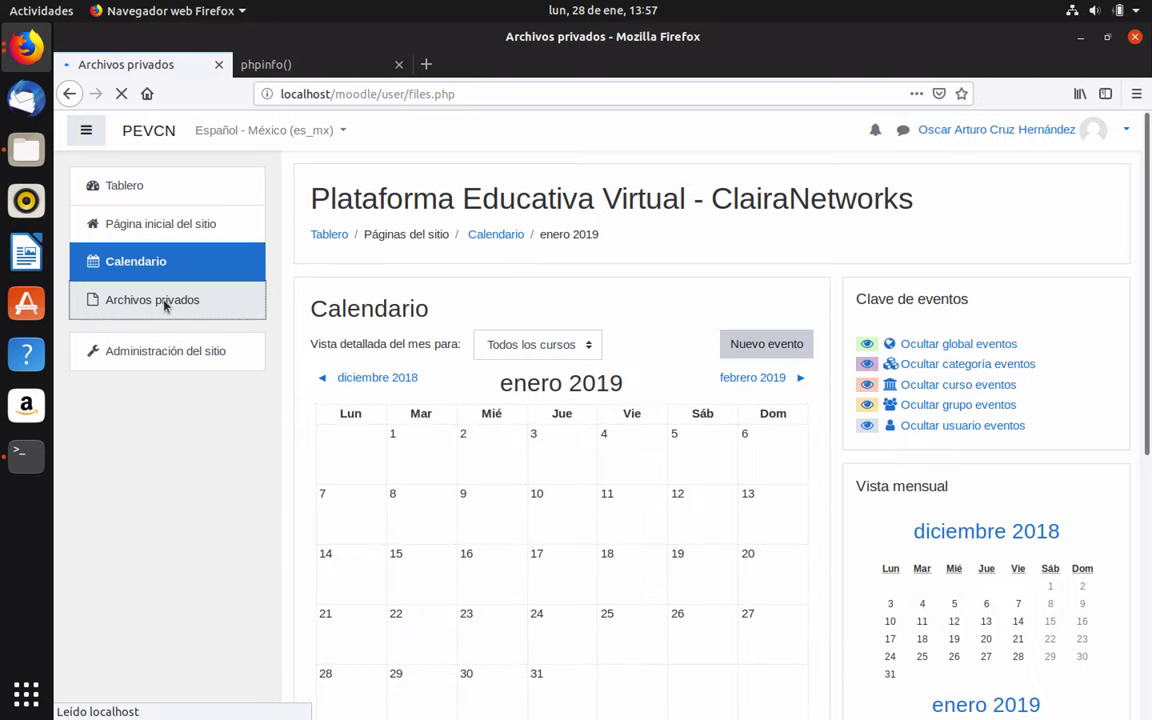
Open the Servidor › Entorno environment check report under Administración del sitio
click(231, 347)
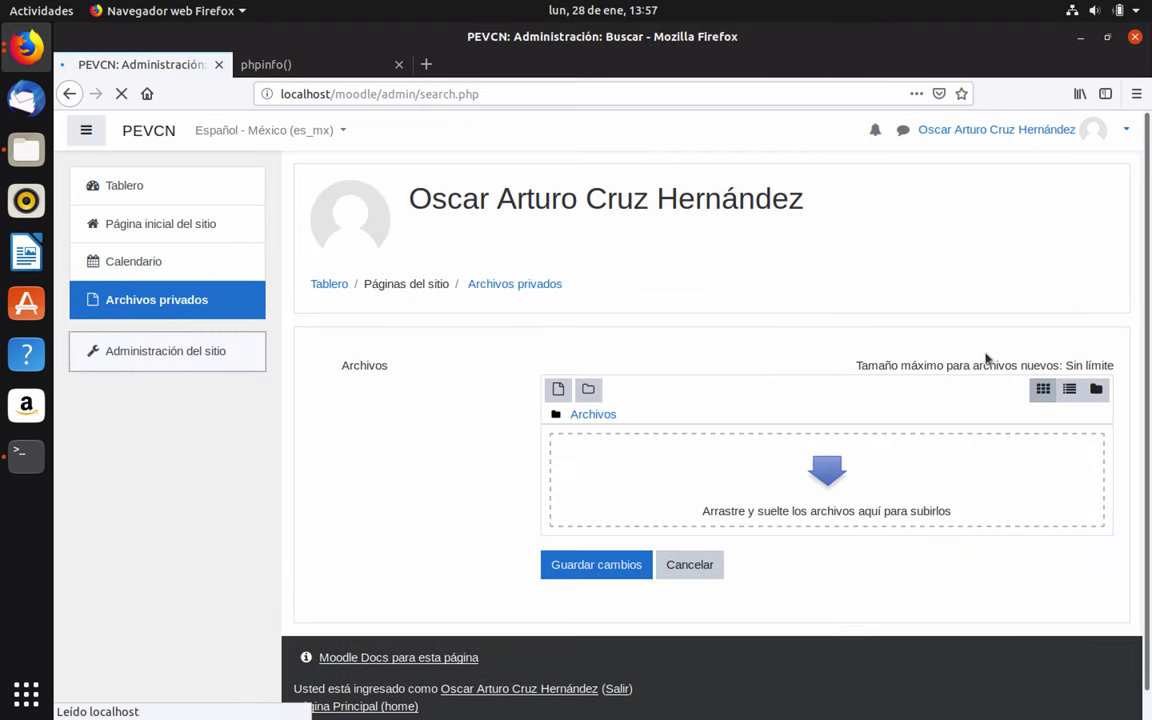
scroll(447, 470, down, 4)
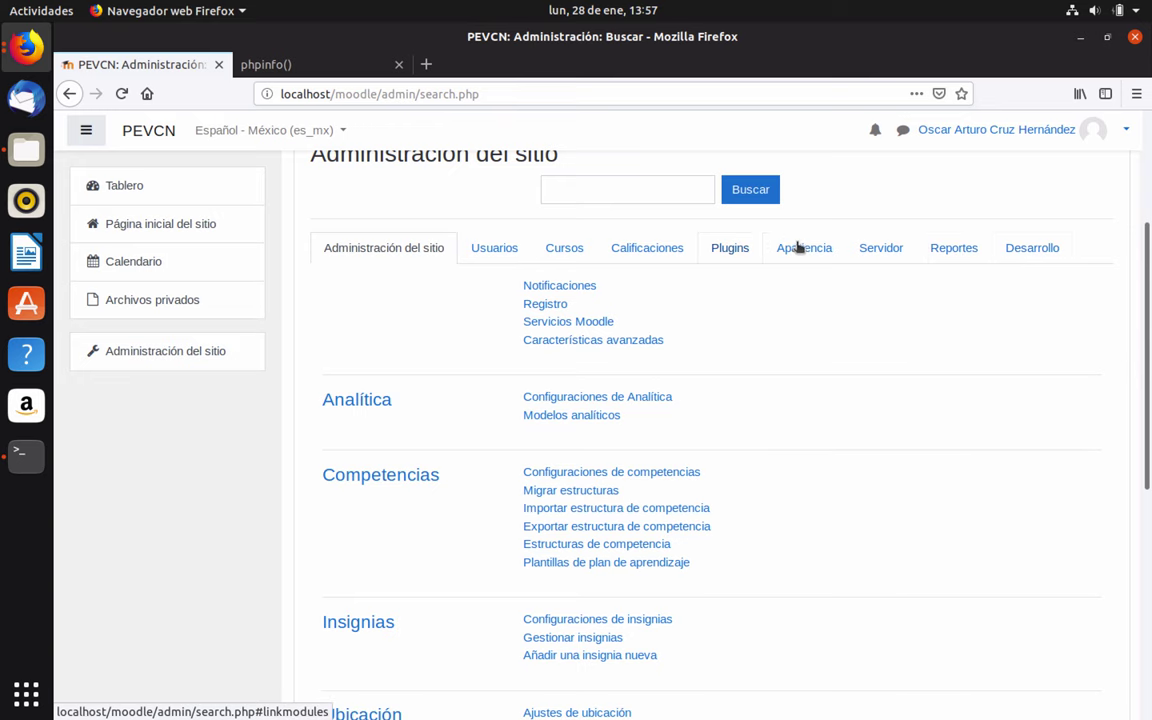
click(878, 249)
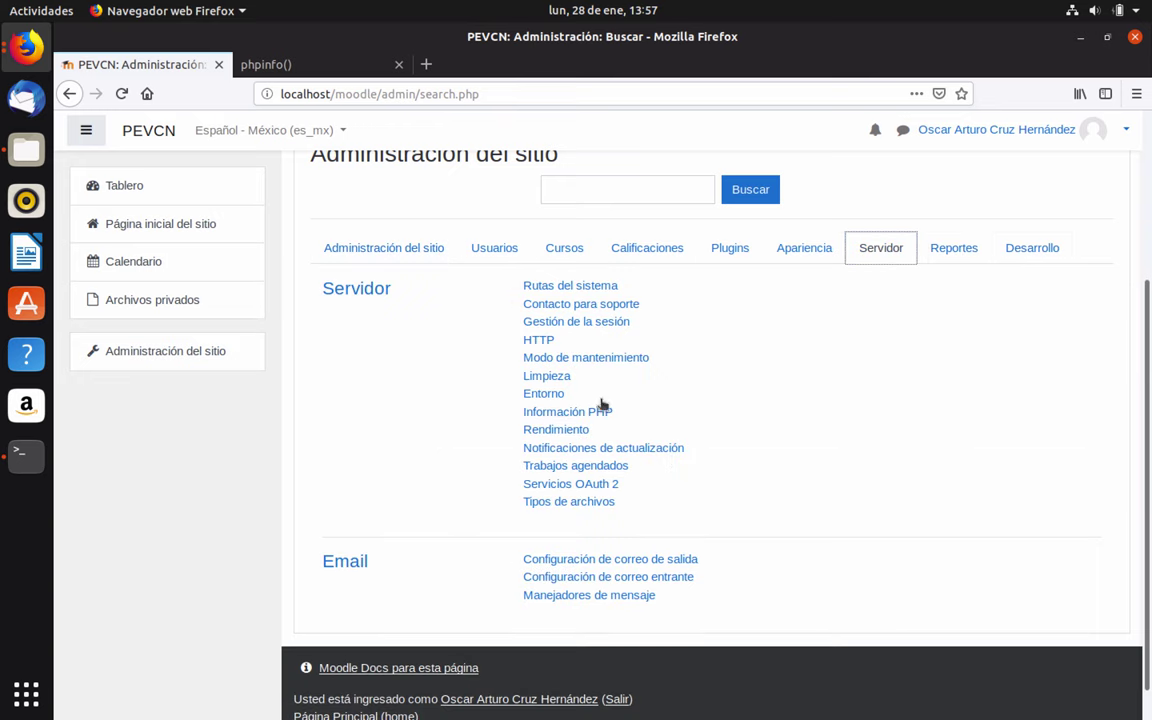
click(540, 395)
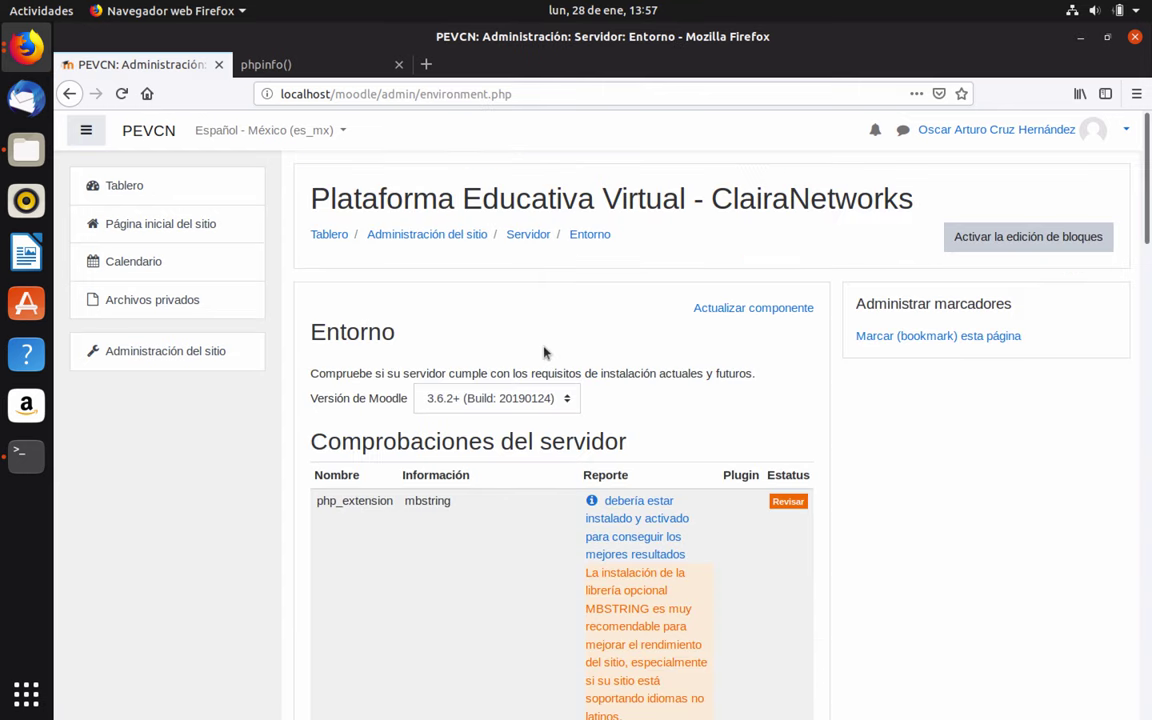
scroll(545, 352, down, 1)
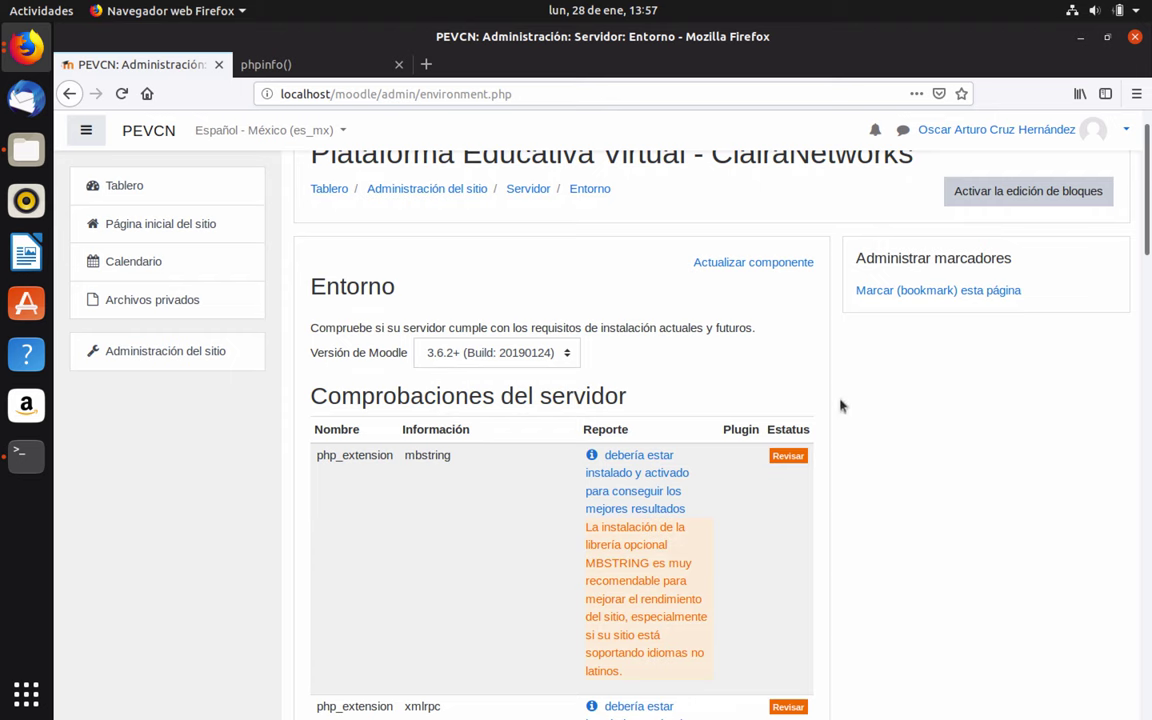
scroll(838, 410, up, 1)
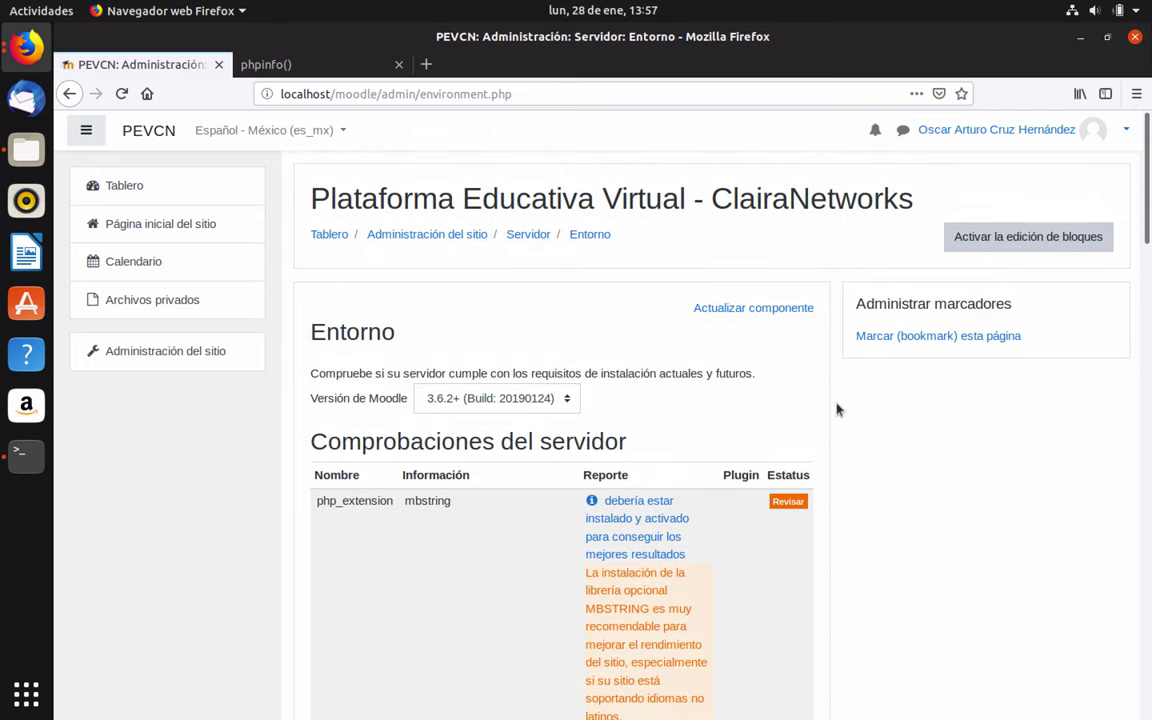